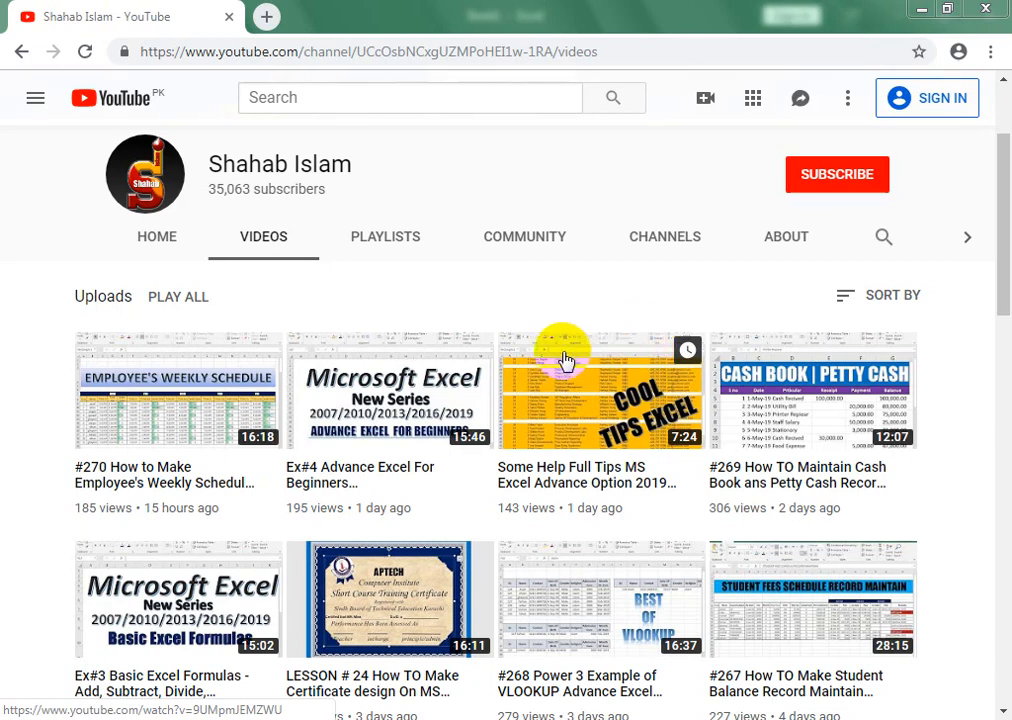
- Switch to the Book1 workbook in Excel and add an Average row below the data in B3:D6 with Quick Analysis
key("alt+Tab")
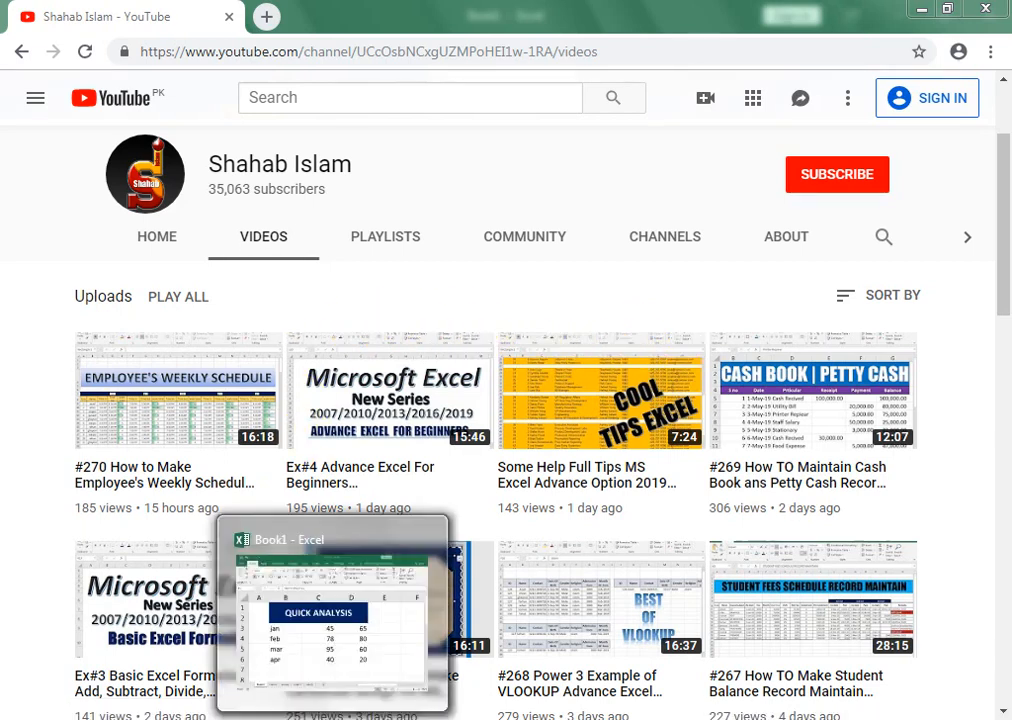
left_click_drag(287, 405, 300, 505)
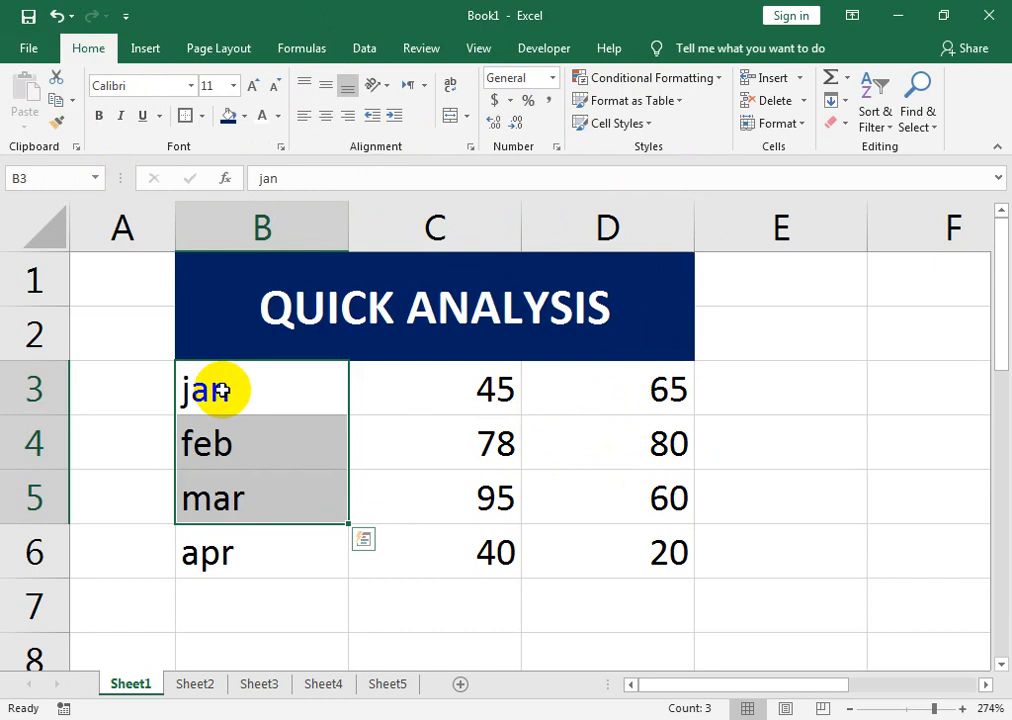
left_click(411, 453)
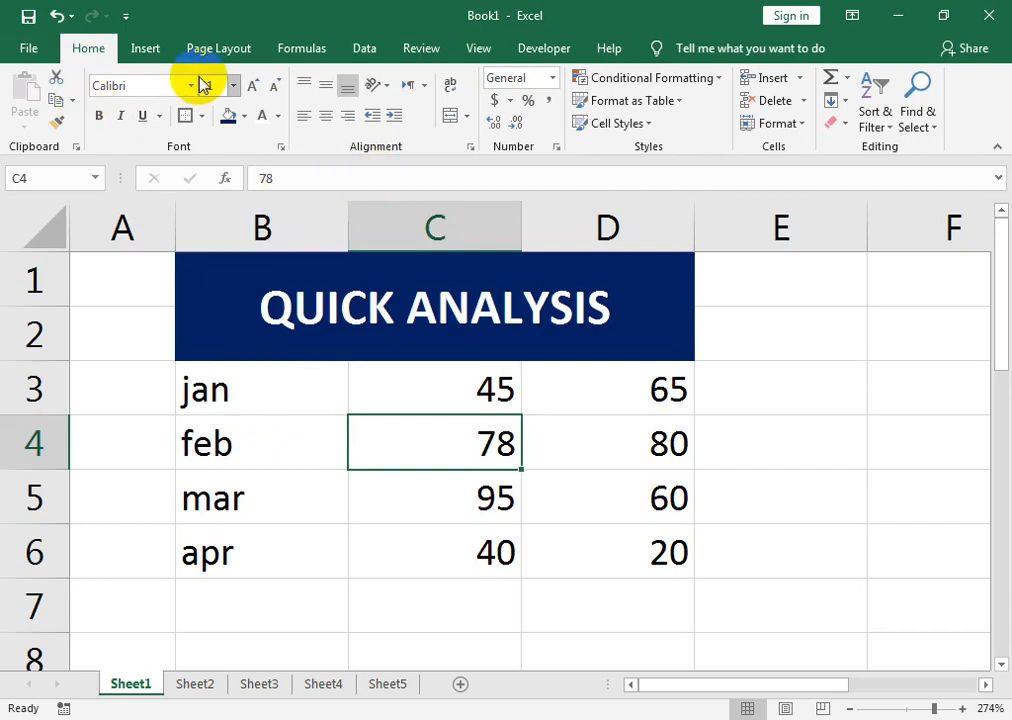
left_click(267, 393)
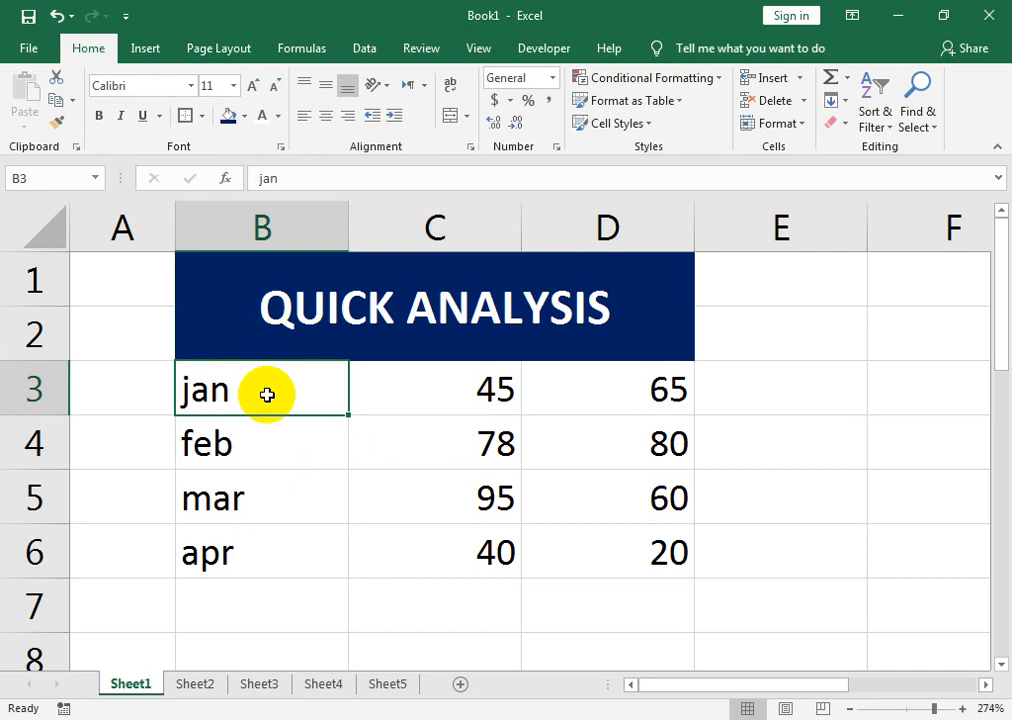
left_click_drag(267, 395, 612, 562)
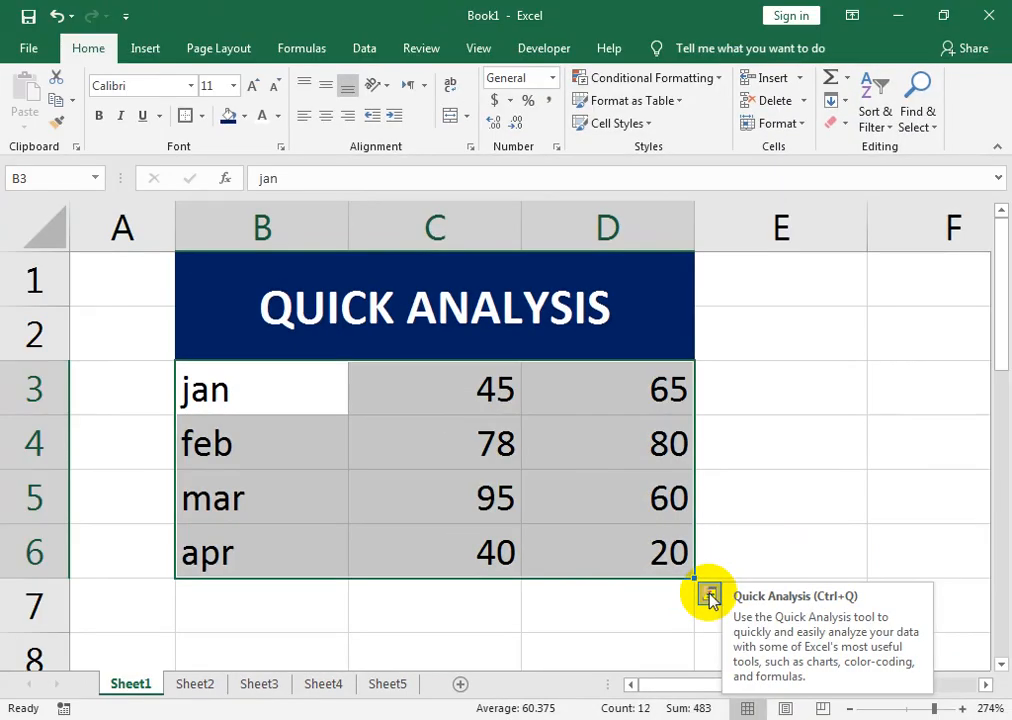
left_click(709, 596)
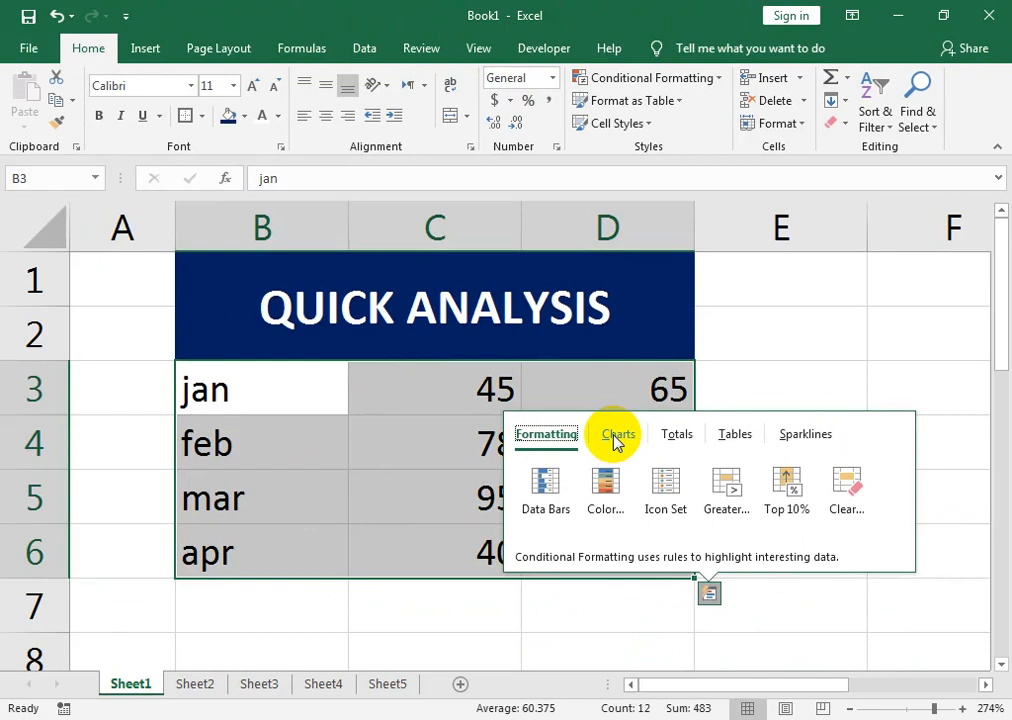
left_click(617, 443)
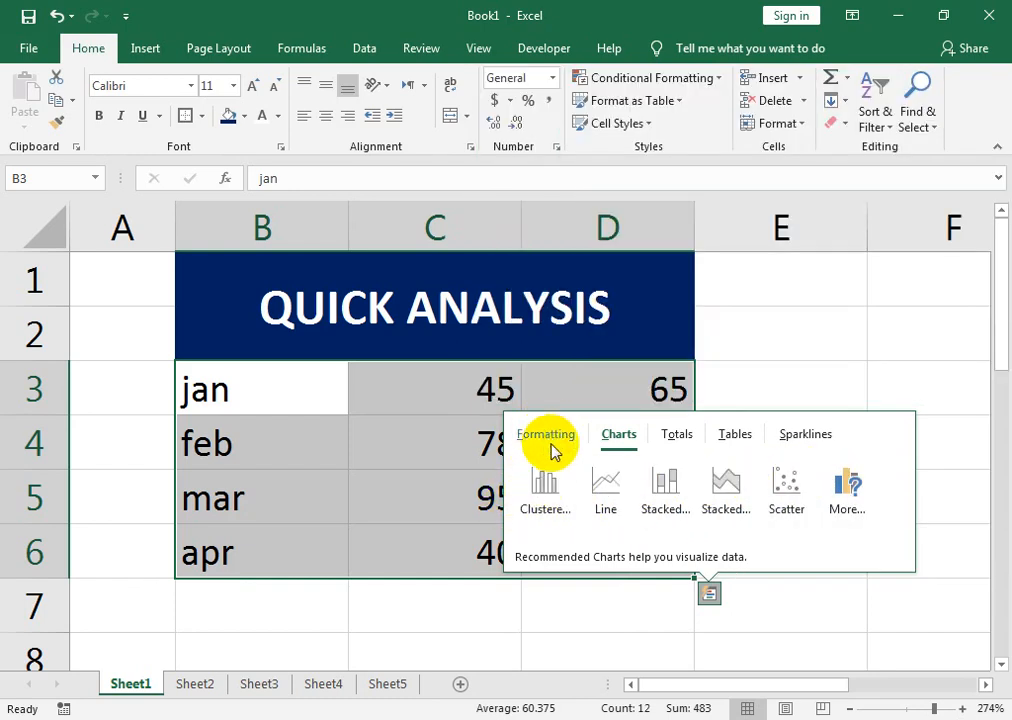
left_click(676, 440)
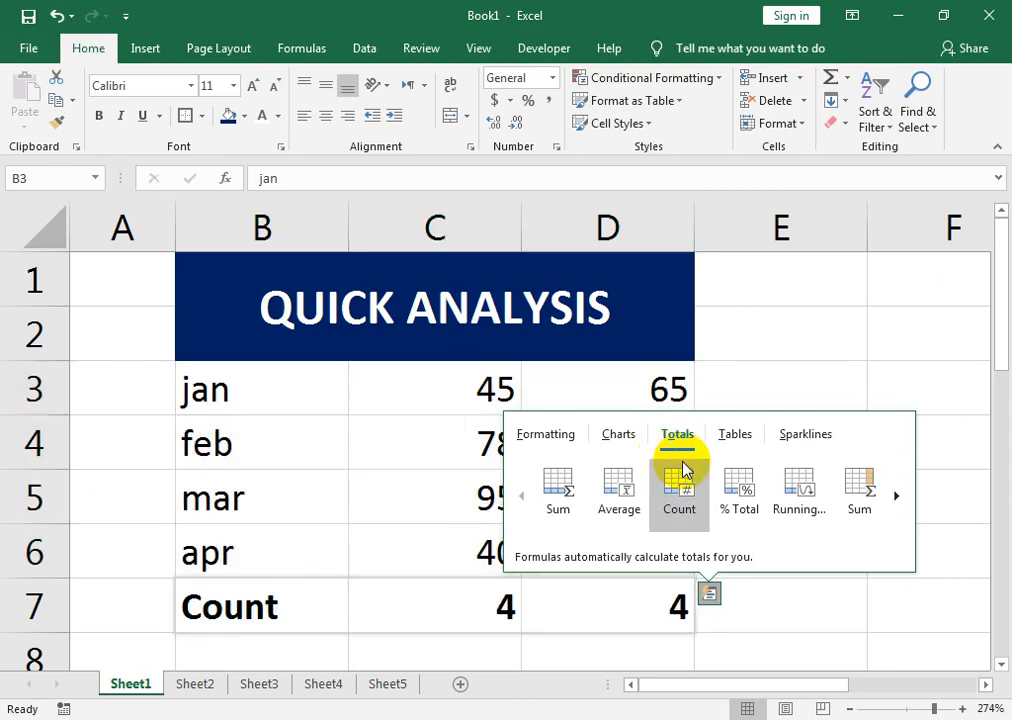
left_click(627, 503)
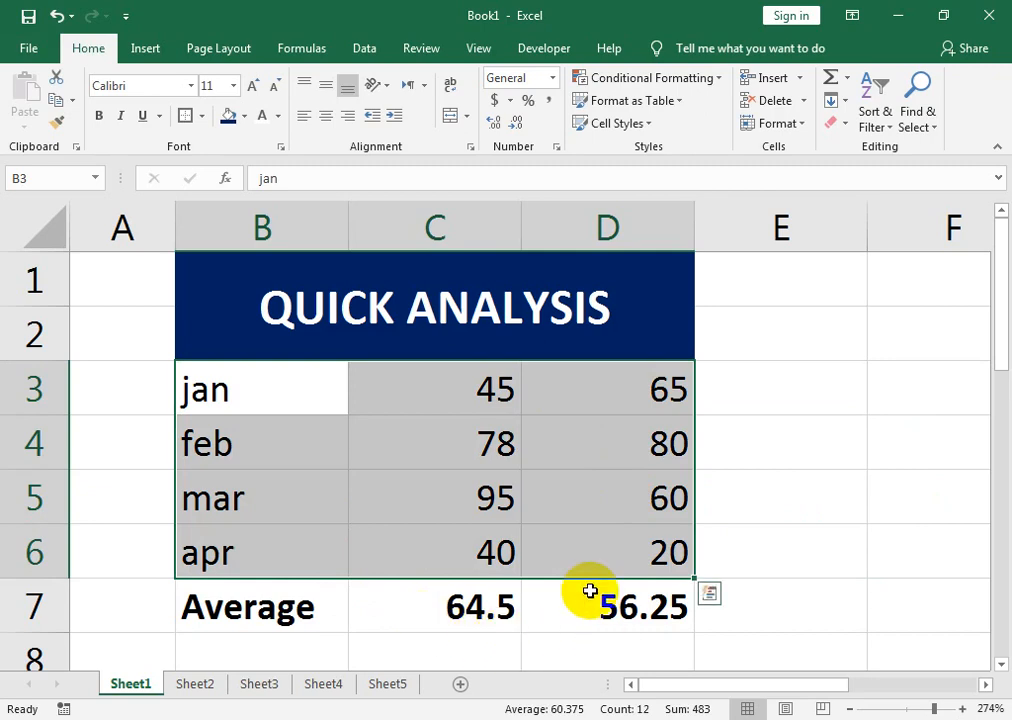
- Insert a clustered column chart of the range B3:D6 with Quick Analysis
left_click(710, 595)
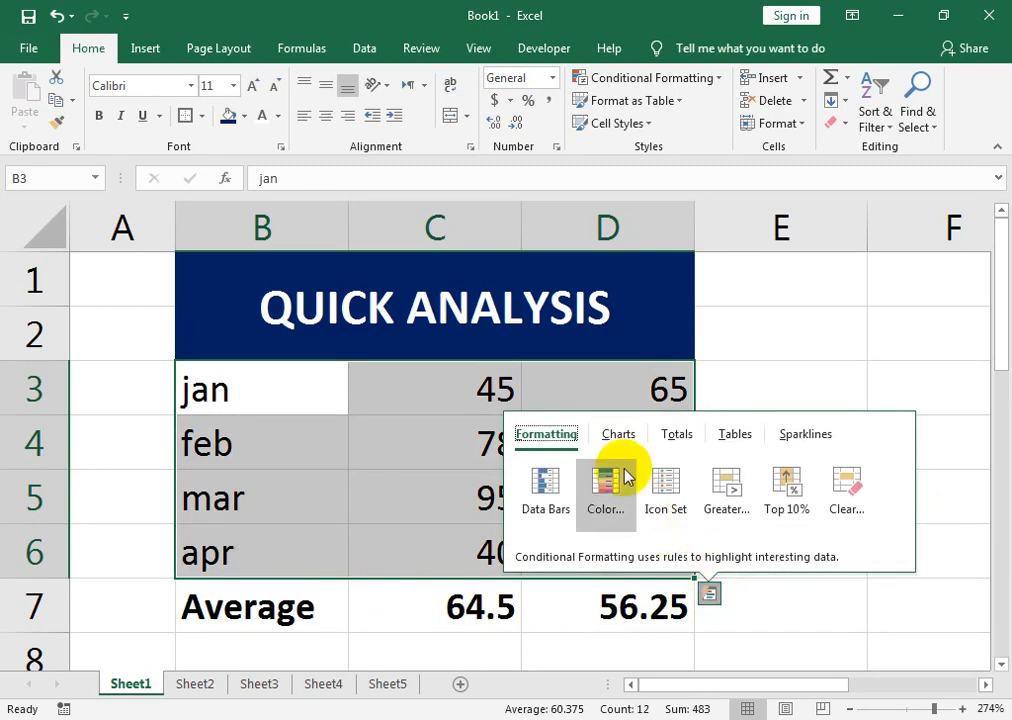
left_click(620, 433)
left_click(677, 440)
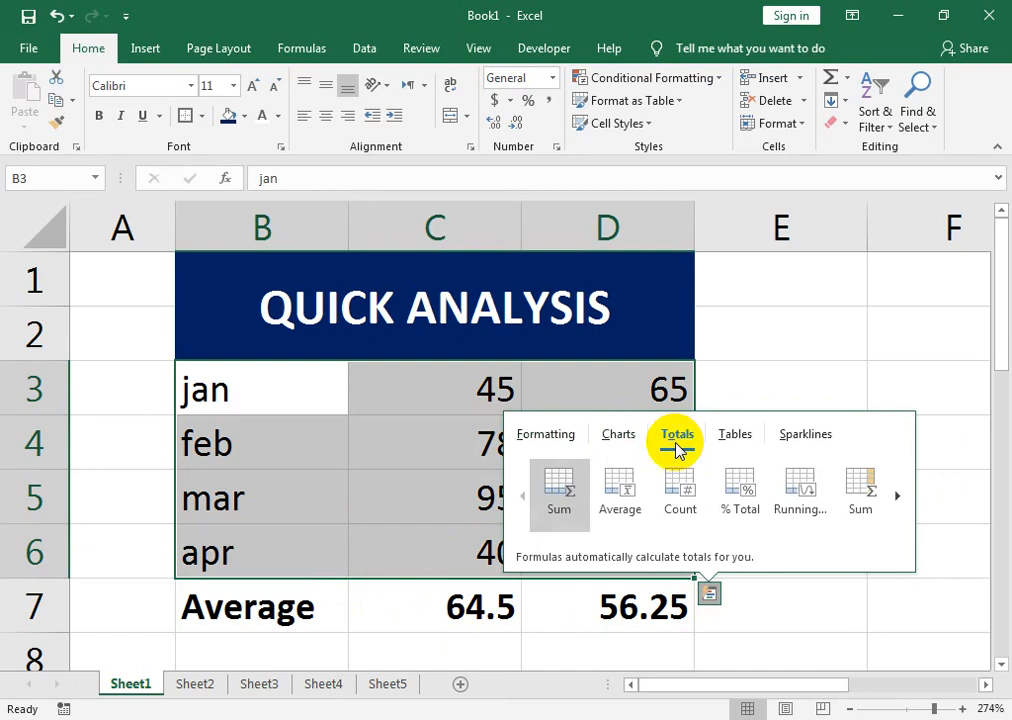
left_click(626, 442)
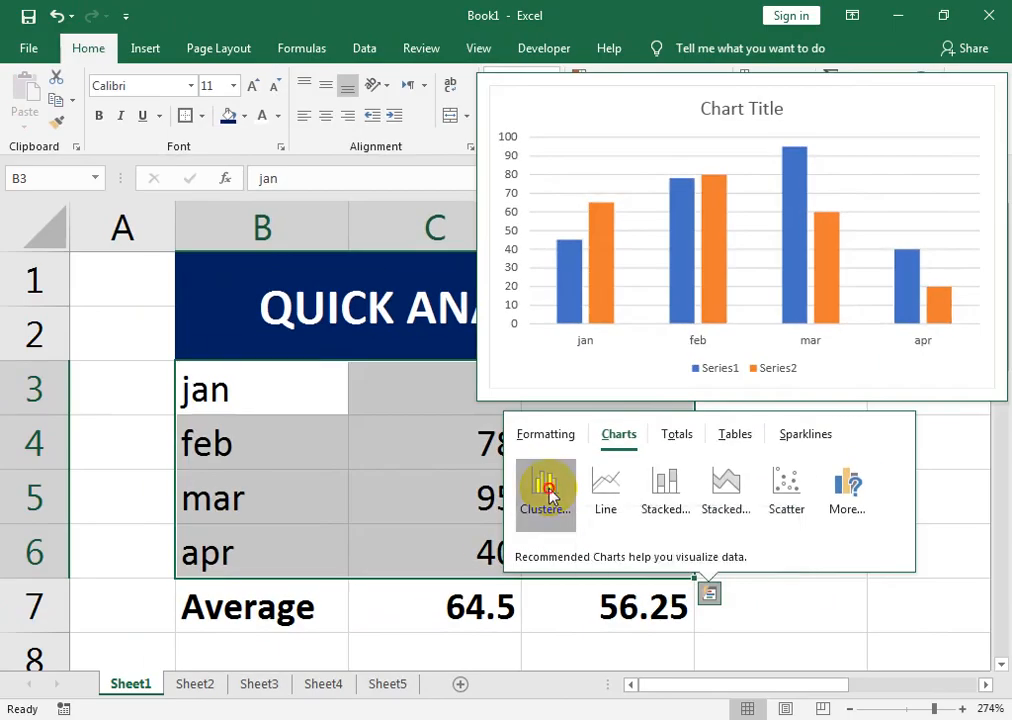
left_click(548, 488)
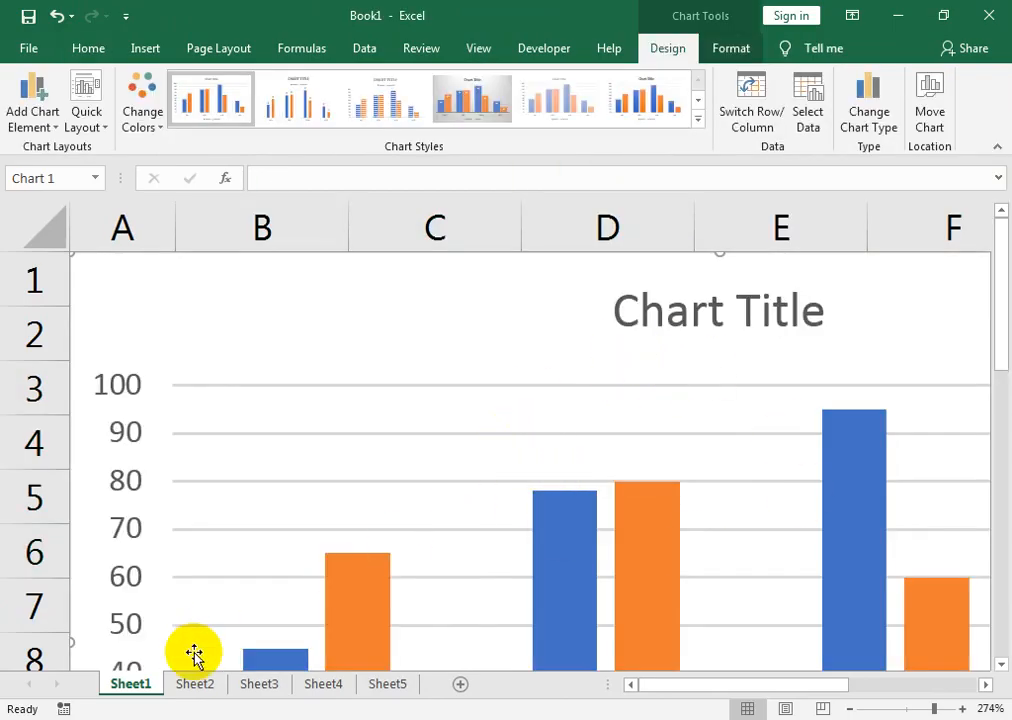
left_click(359, 603)
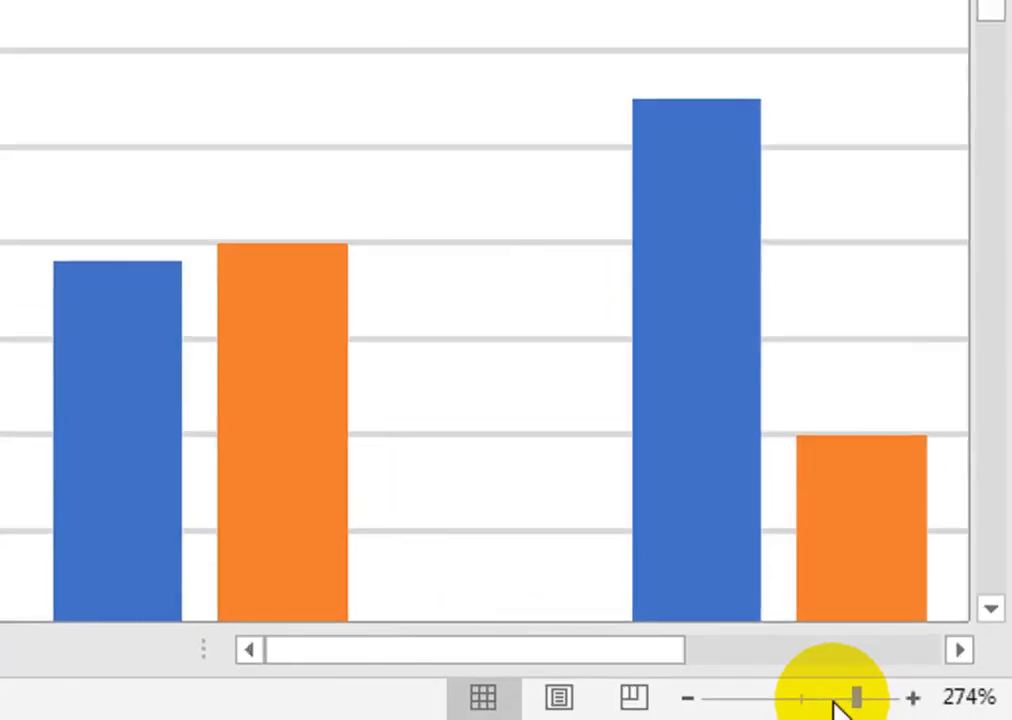
left_click_drag(930, 713, 897, 707)
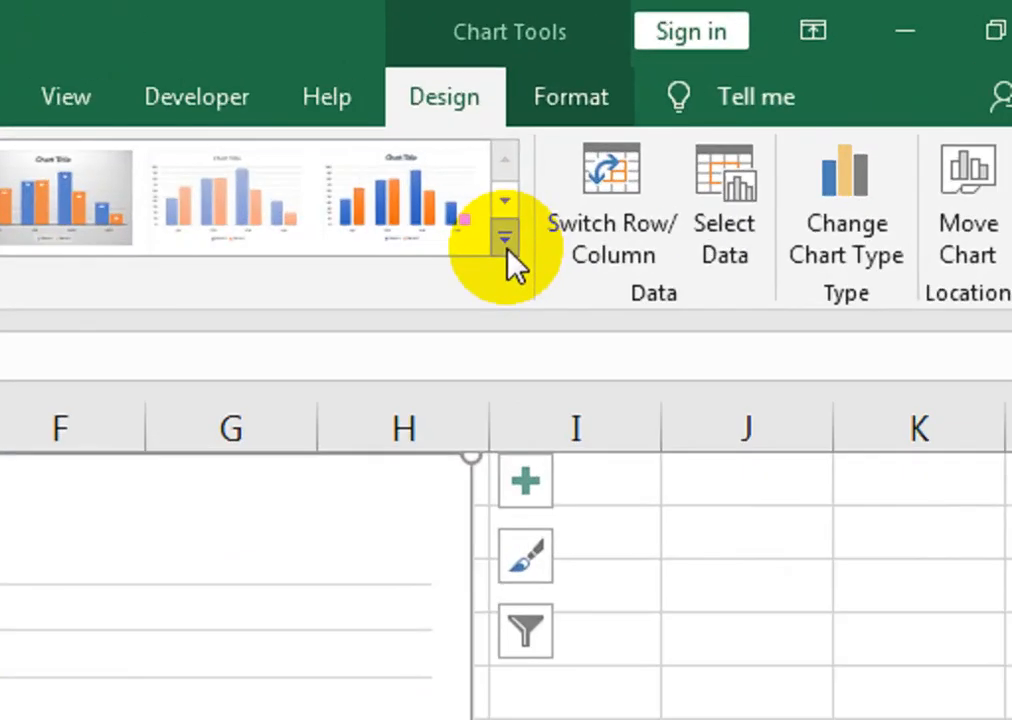
- Look through the style, color and quick layout options available for the column chart
left_click(506, 245)
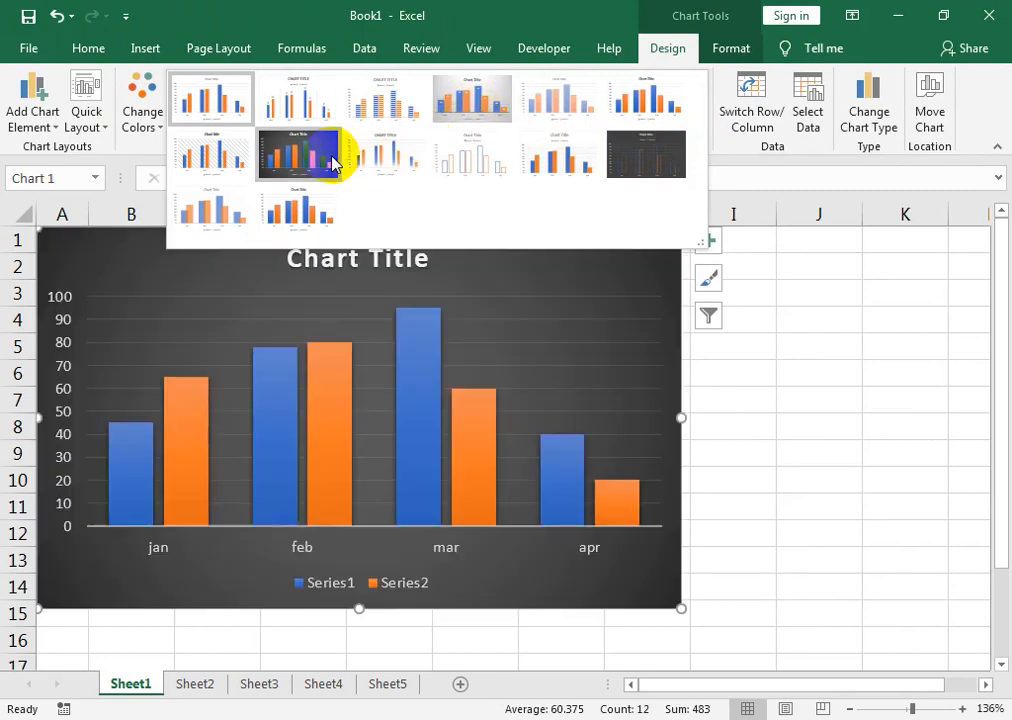
left_click(142, 125)
left_click(142, 125)
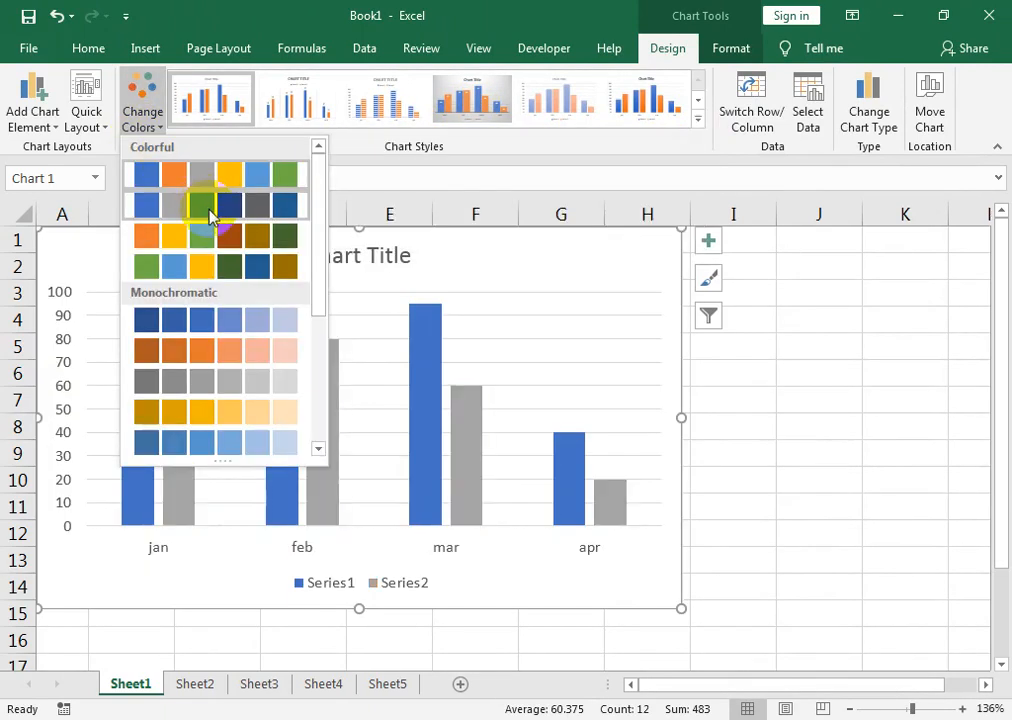
left_click(90, 120)
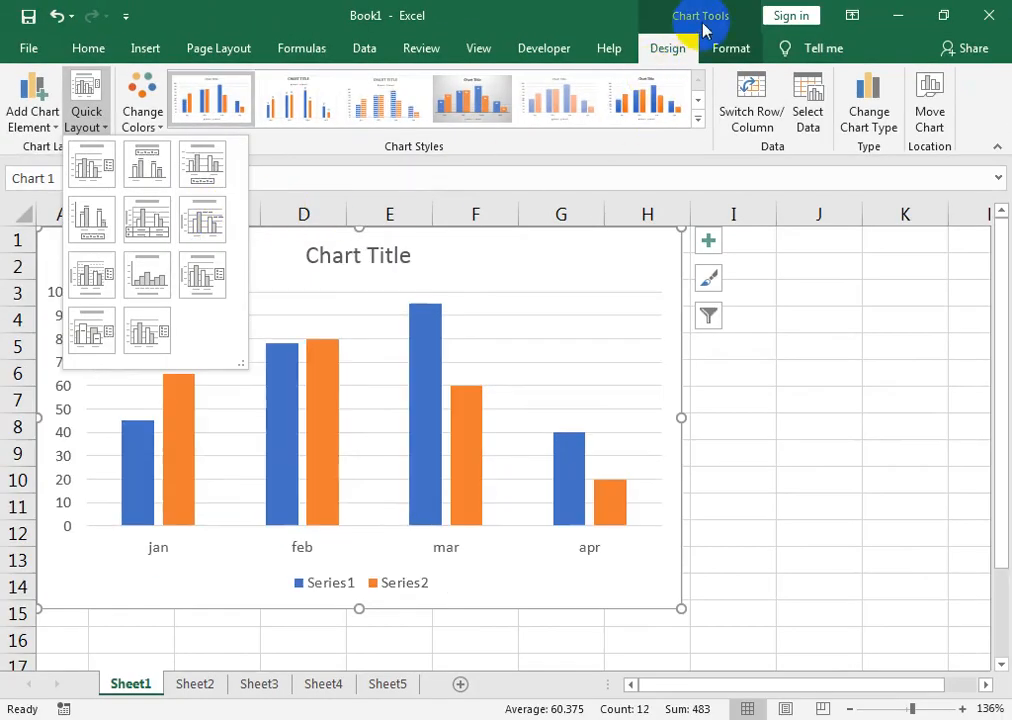
- Fill the chart's plot area with the picture file "download (1)" from the Pictures library
left_click(739, 44)
left_click(591, 322)
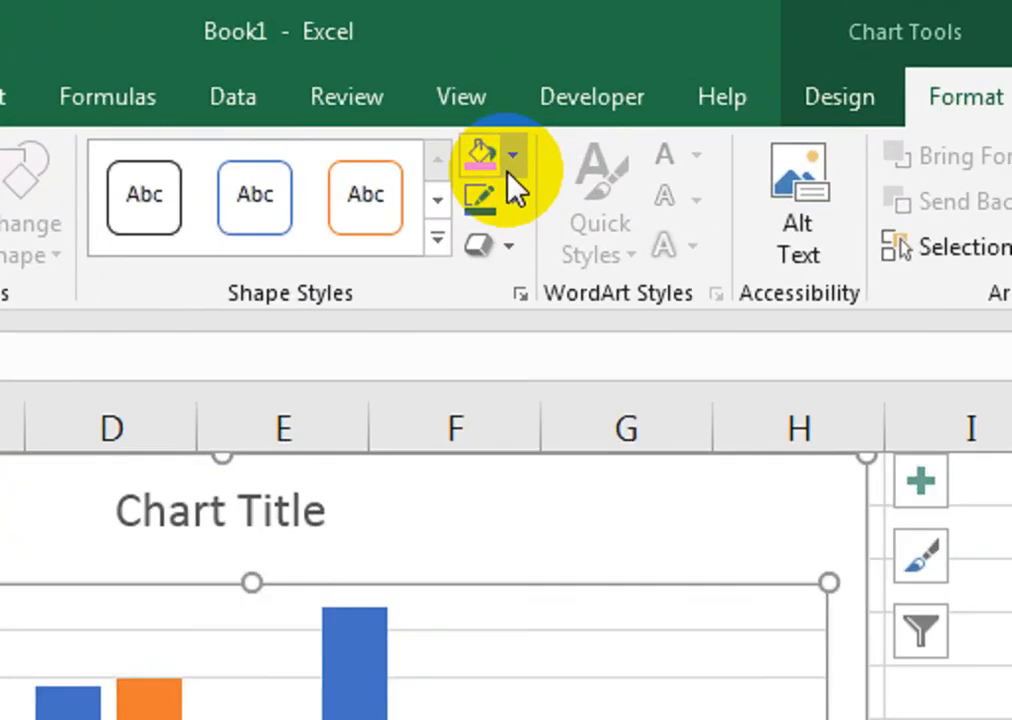
left_click(513, 155)
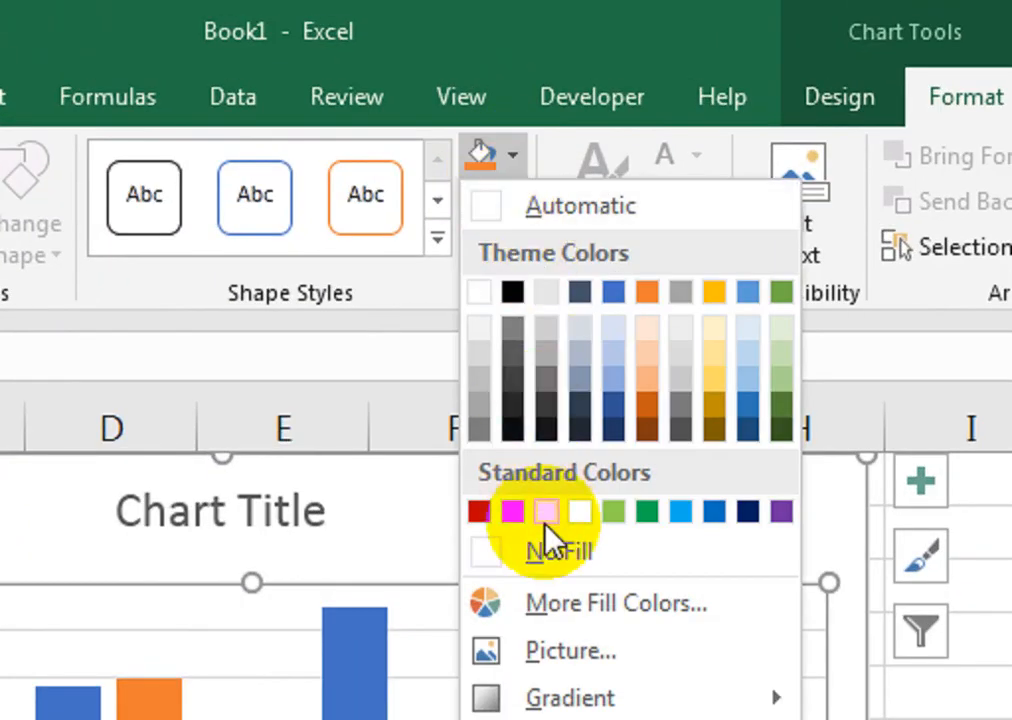
left_click(538, 649)
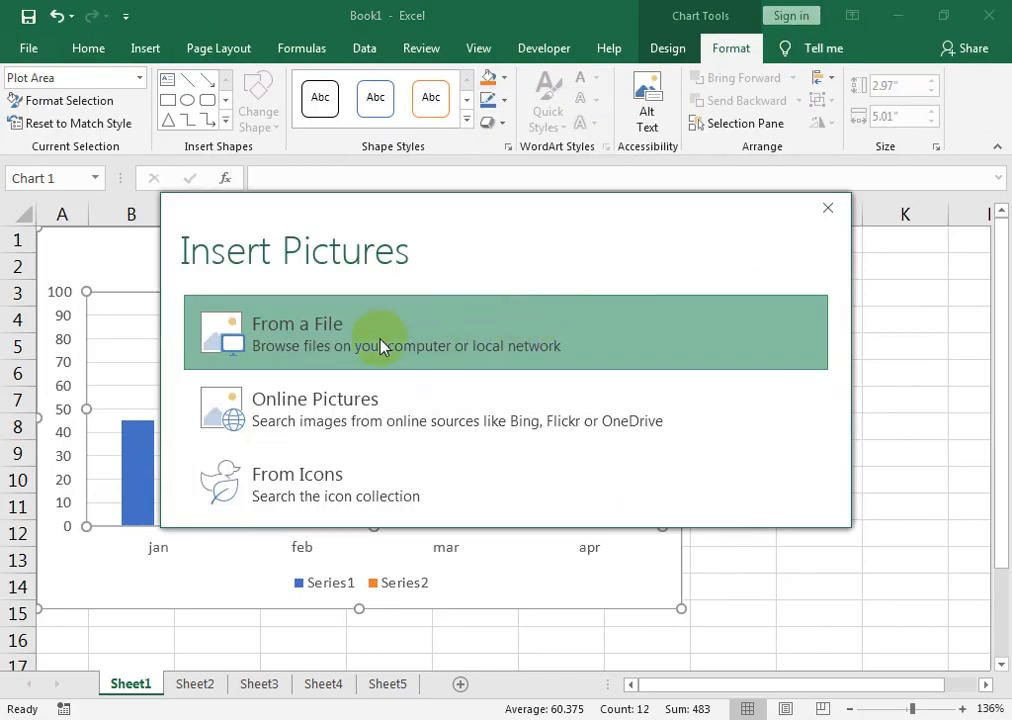
left_click(305, 343)
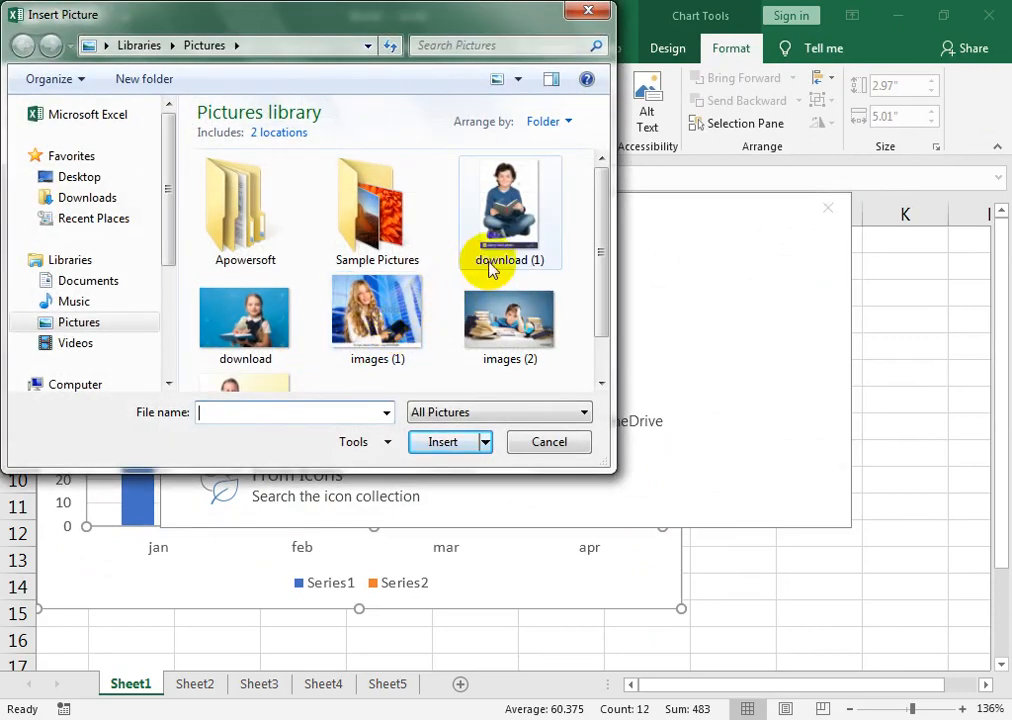
left_click(524, 230)
left_click(472, 439)
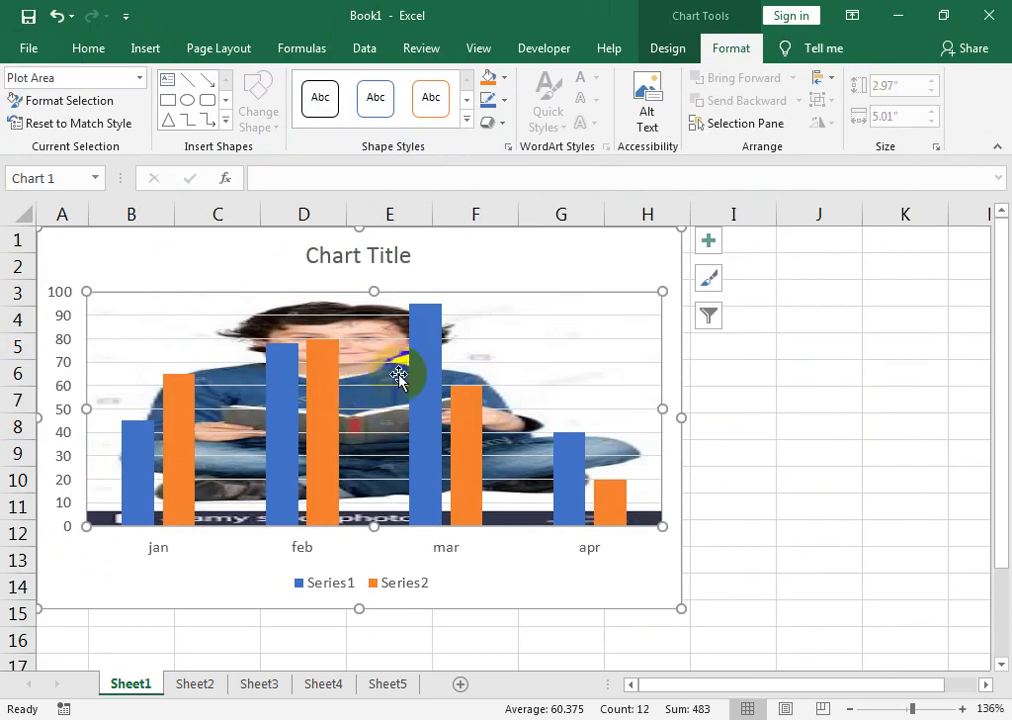
- Undo the plot area's picture fill and delete the whole chart from Sheet1
key("ctrl+z")
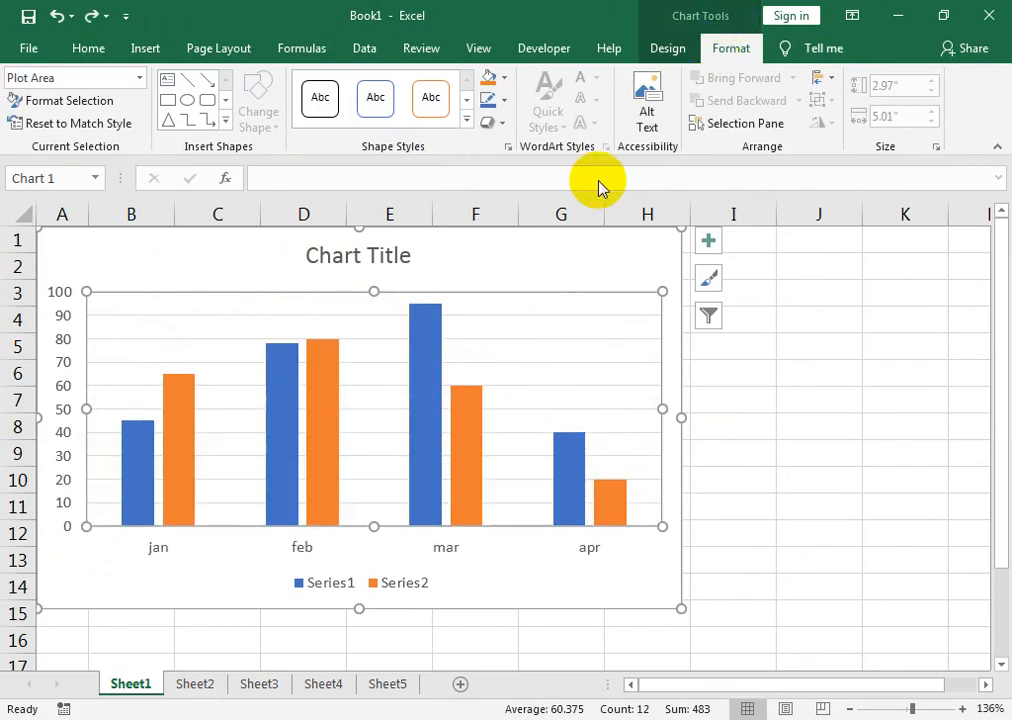
left_click(529, 265)
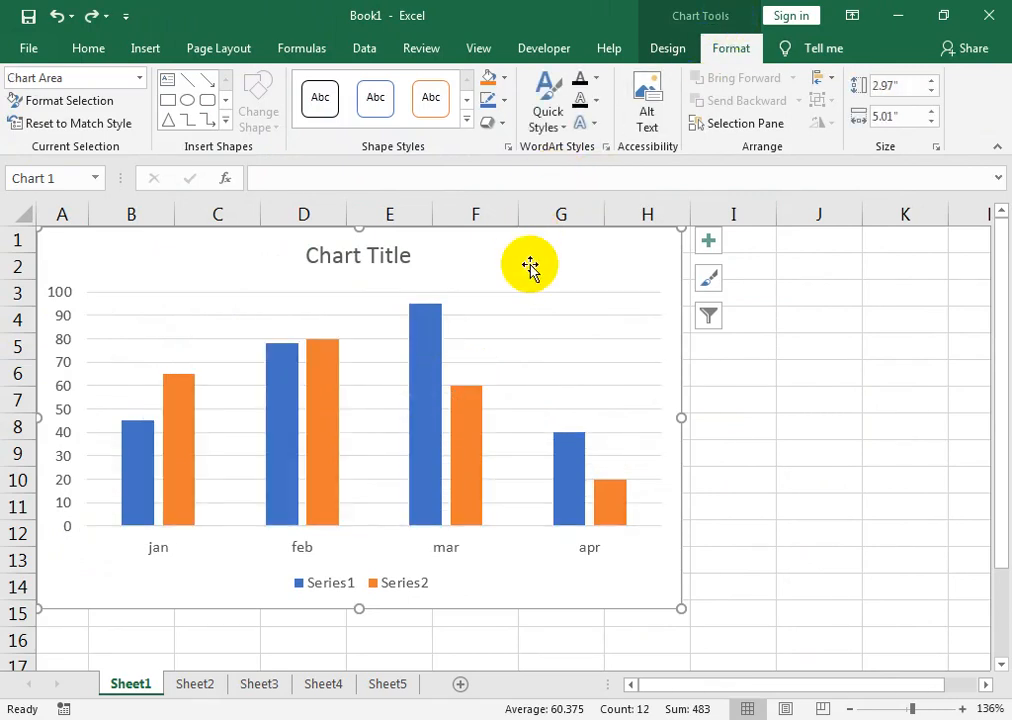
key("Delete")
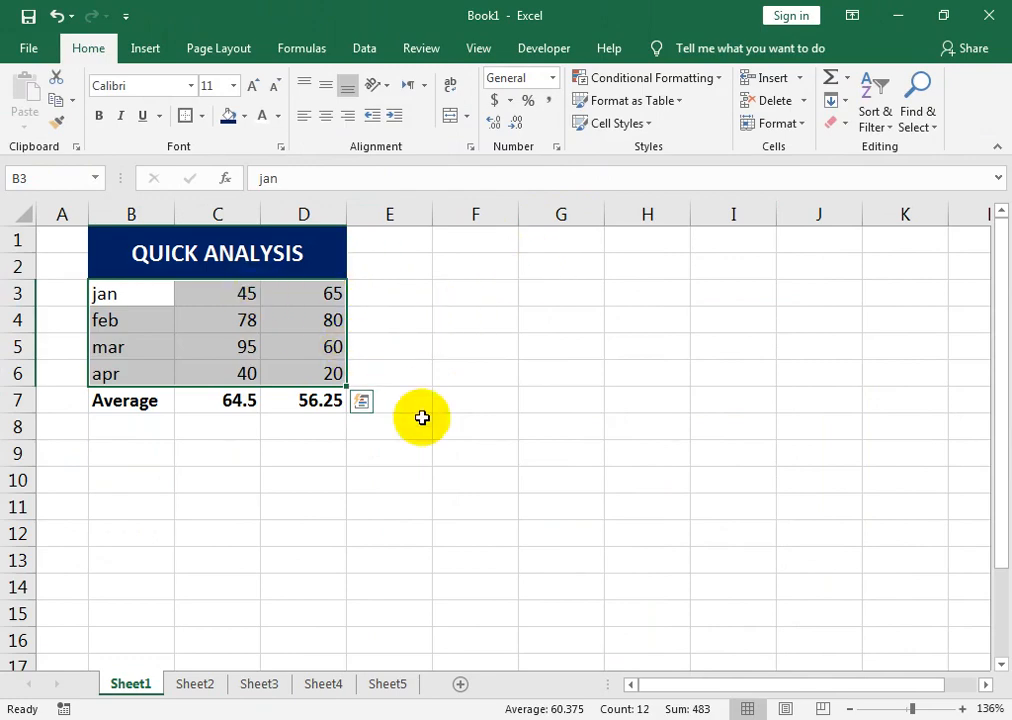
- Convert the range B3:D6 into a table with Quick Analysis
left_click_drag(428, 481, 12, 131)
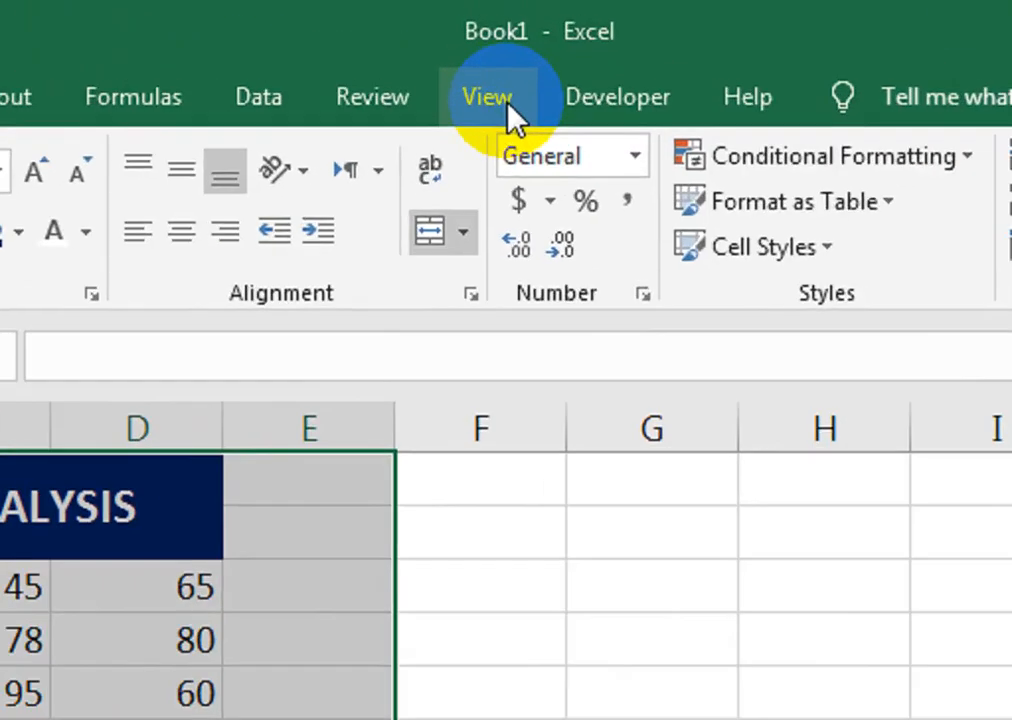
left_click(480, 50)
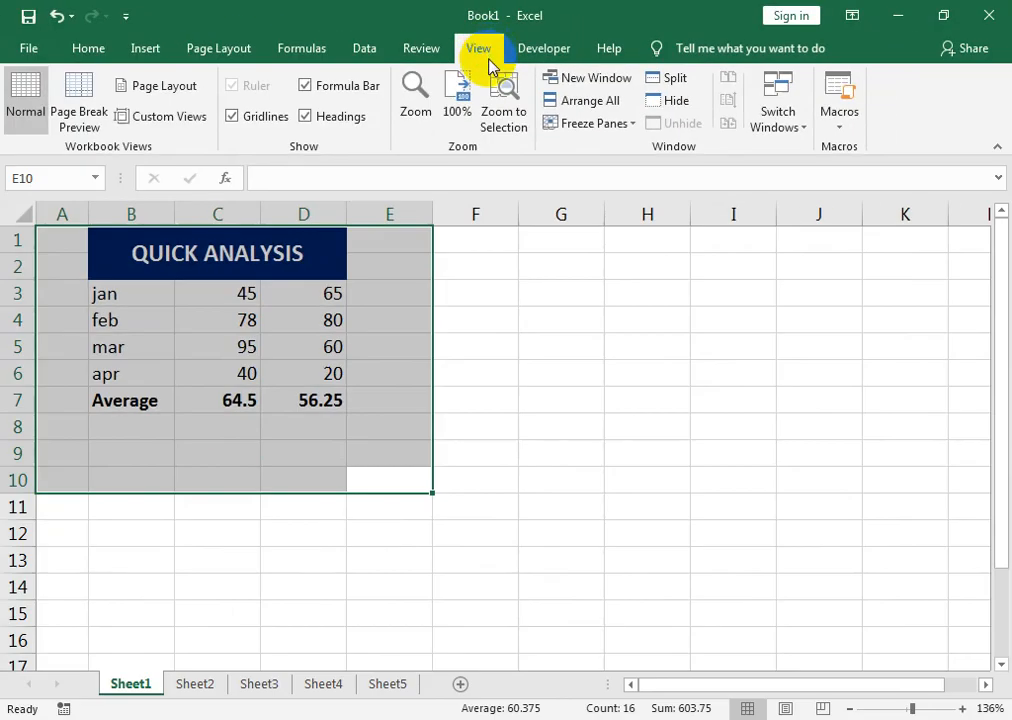
left_click(503, 112)
left_click_drag(192, 354, 530, 510)
left_click(564, 512)
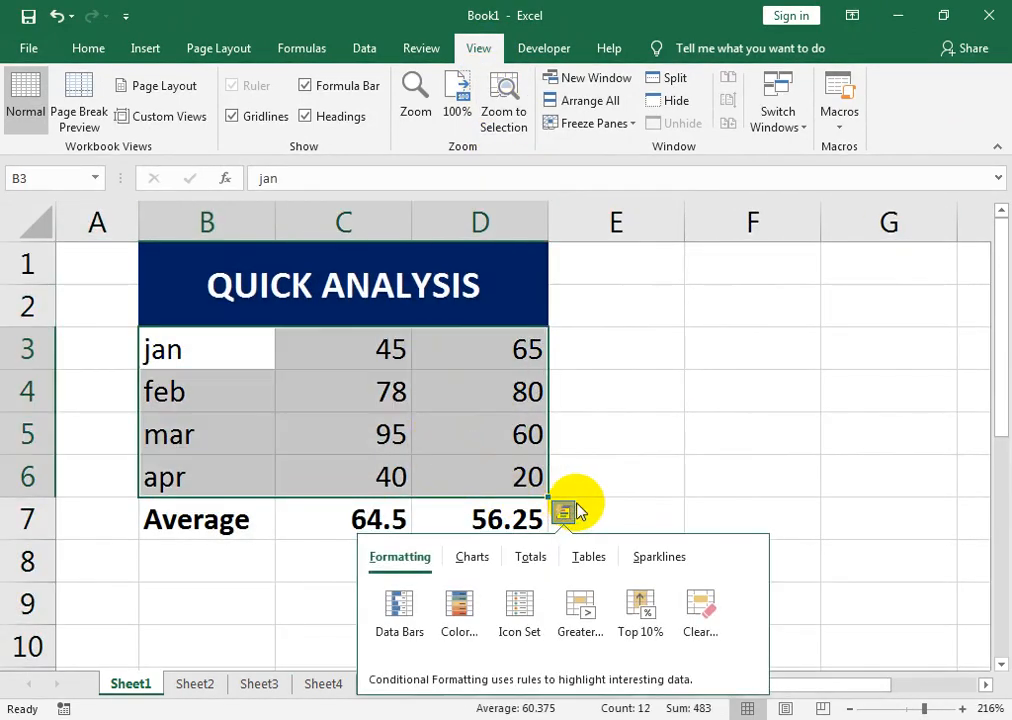
left_click(531, 557)
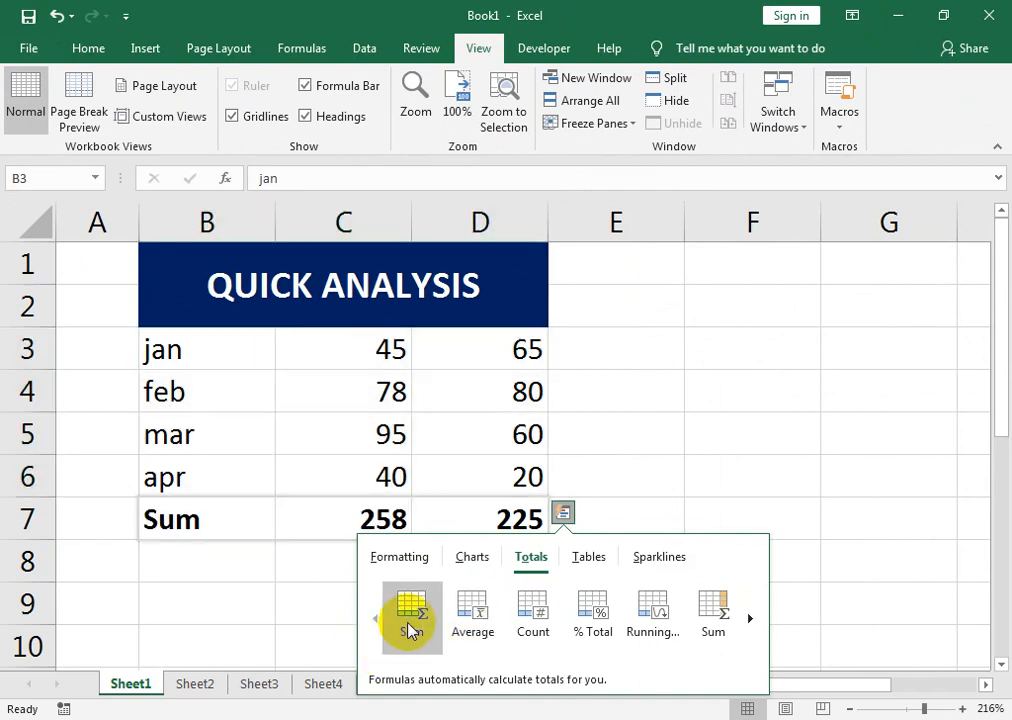
left_click(600, 572)
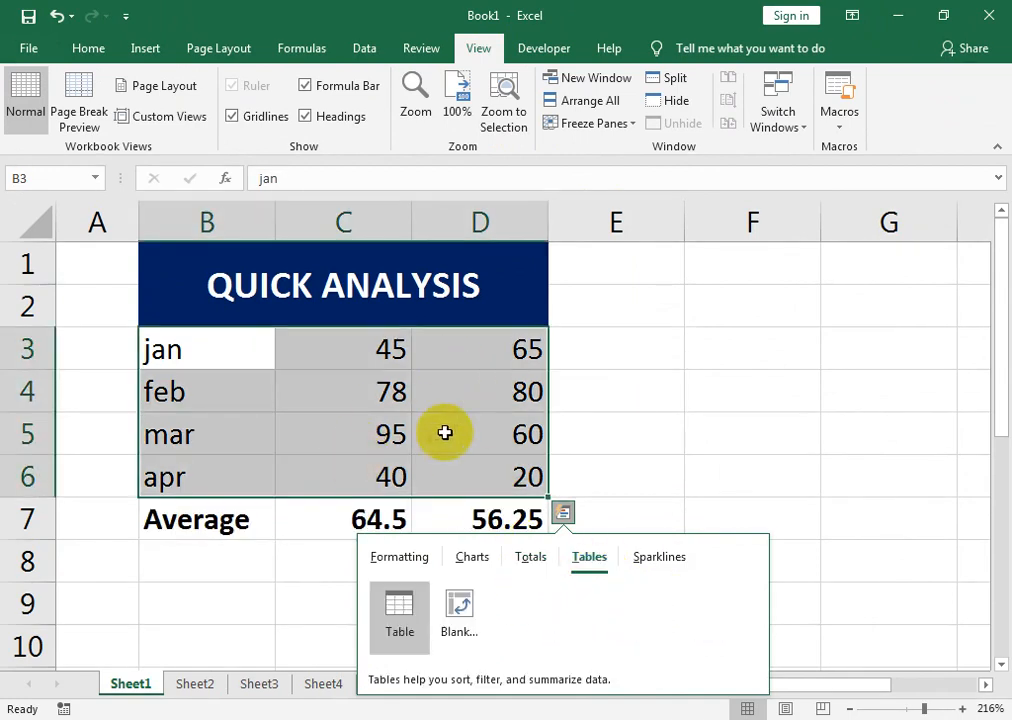
left_click(405, 617)
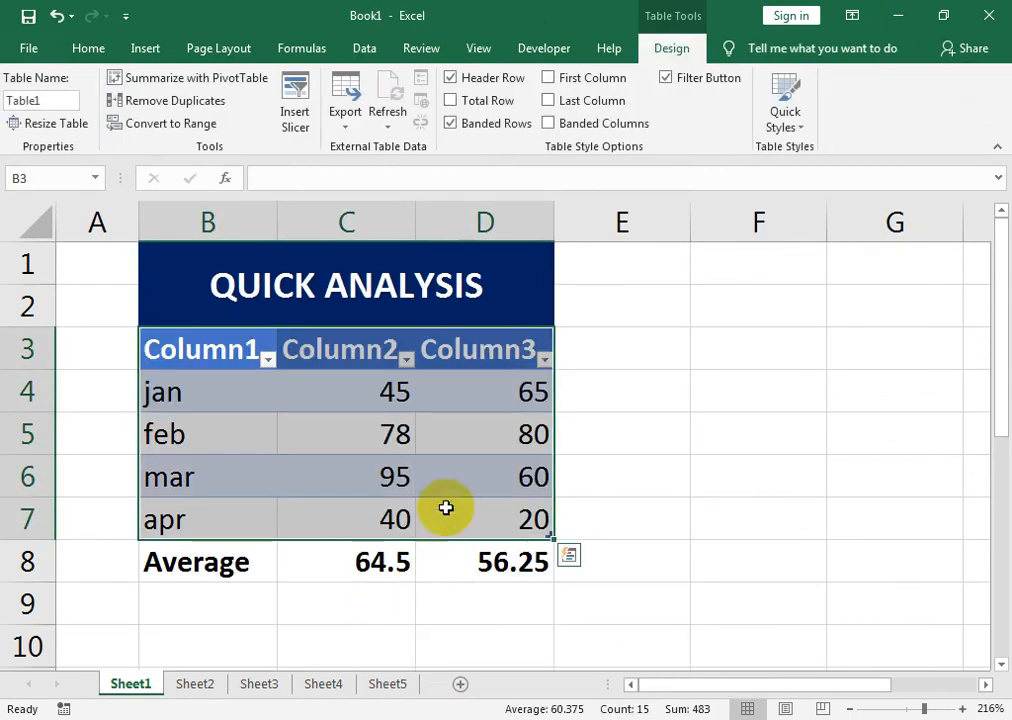
- Add column sparklines beside the table range B3:D7 with Quick Analysis
left_click(445, 476)
left_click_drag(248, 368, 482, 528)
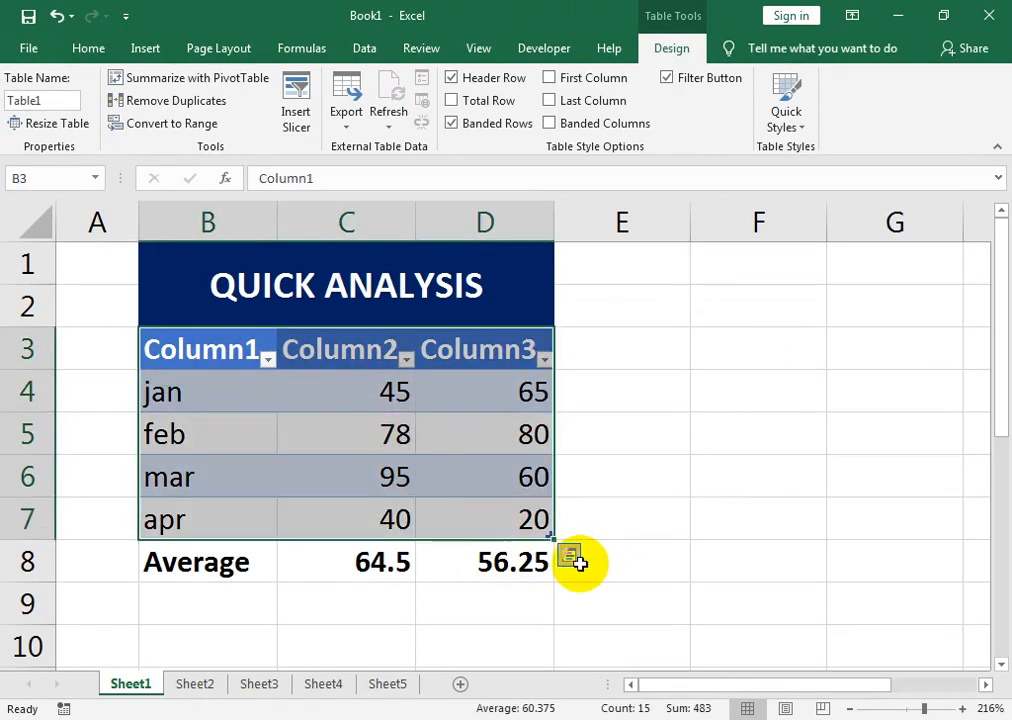
left_click(568, 556)
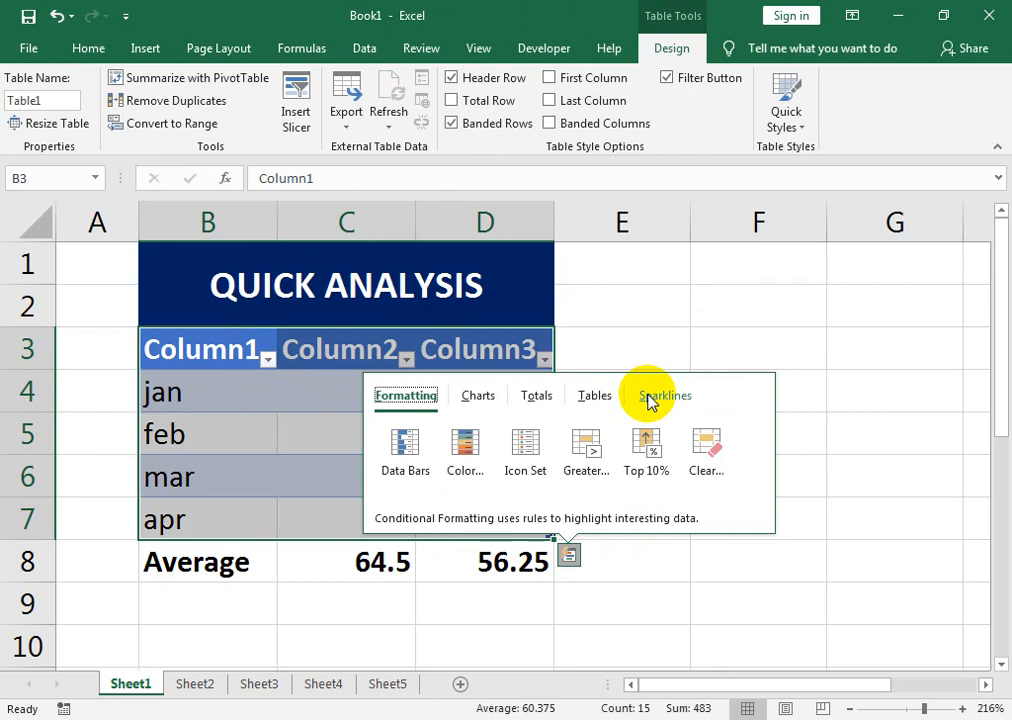
left_click(648, 398)
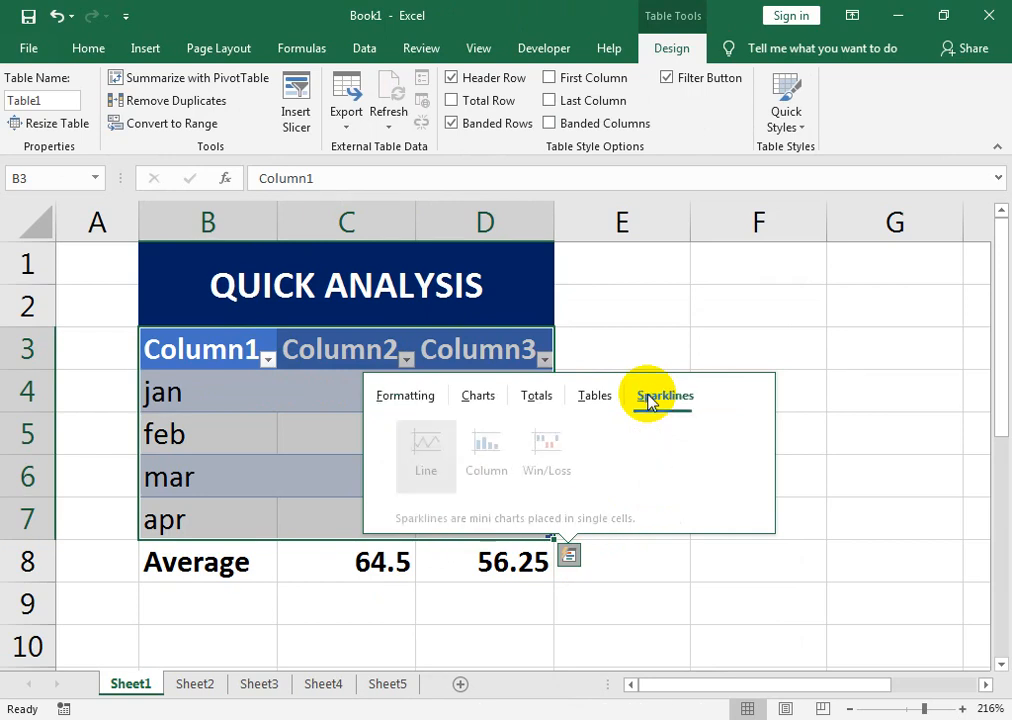
left_click(483, 470)
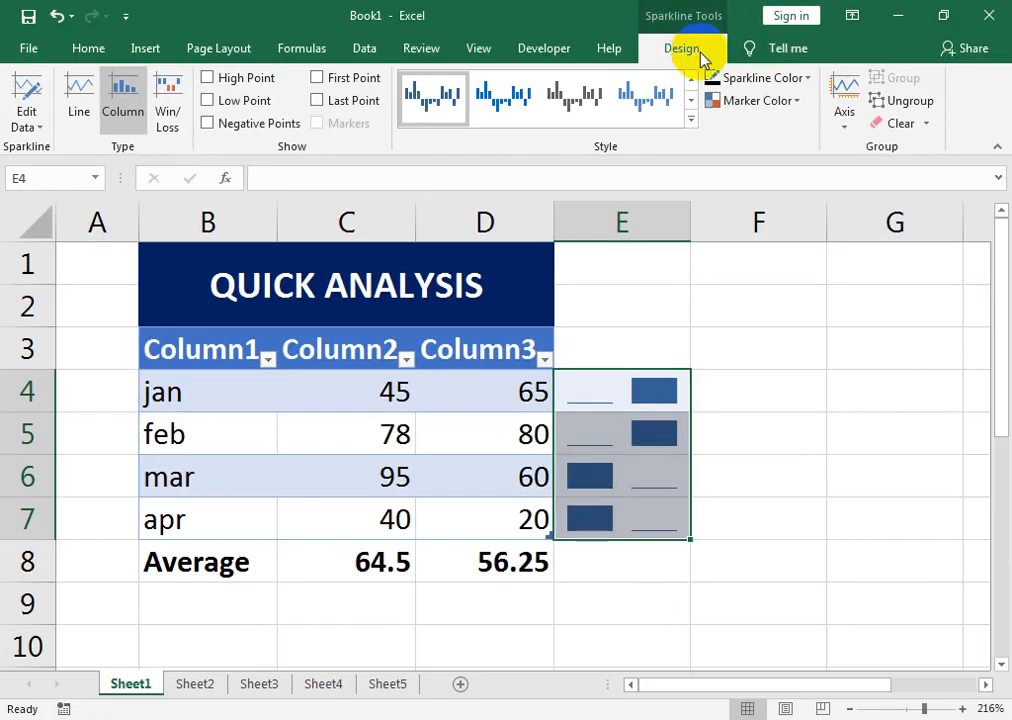
- Switch the sparklines in E4:E7 to Win/Loss, try the Line type and undo it, then select the table range B3:D7
left_click(166, 116)
left_click(78, 111)
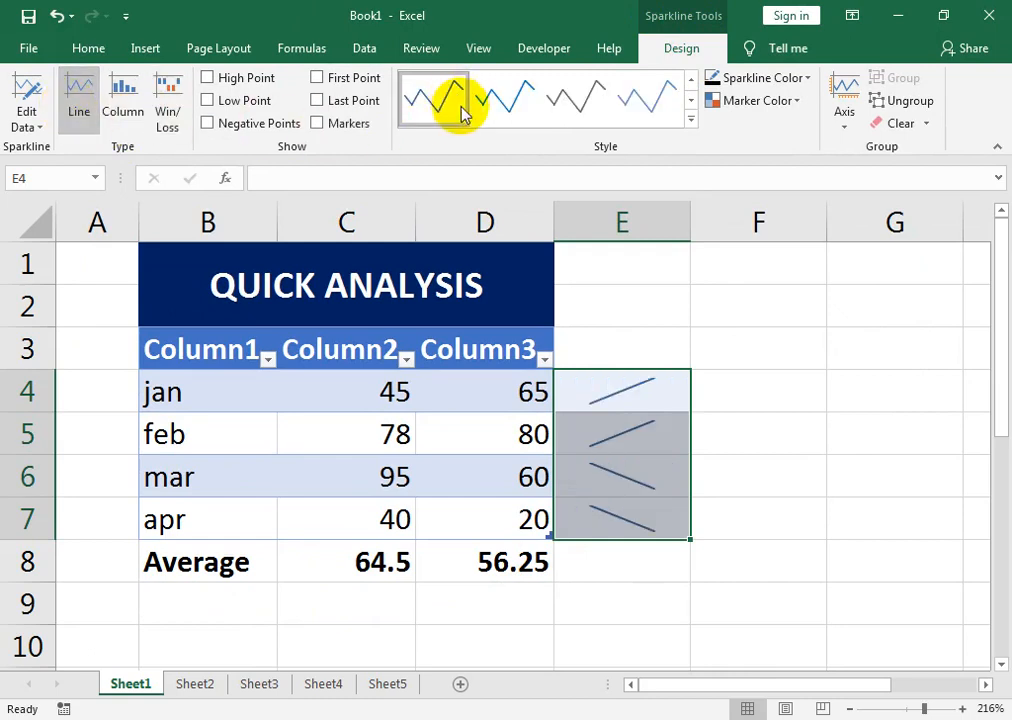
left_click(605, 384)
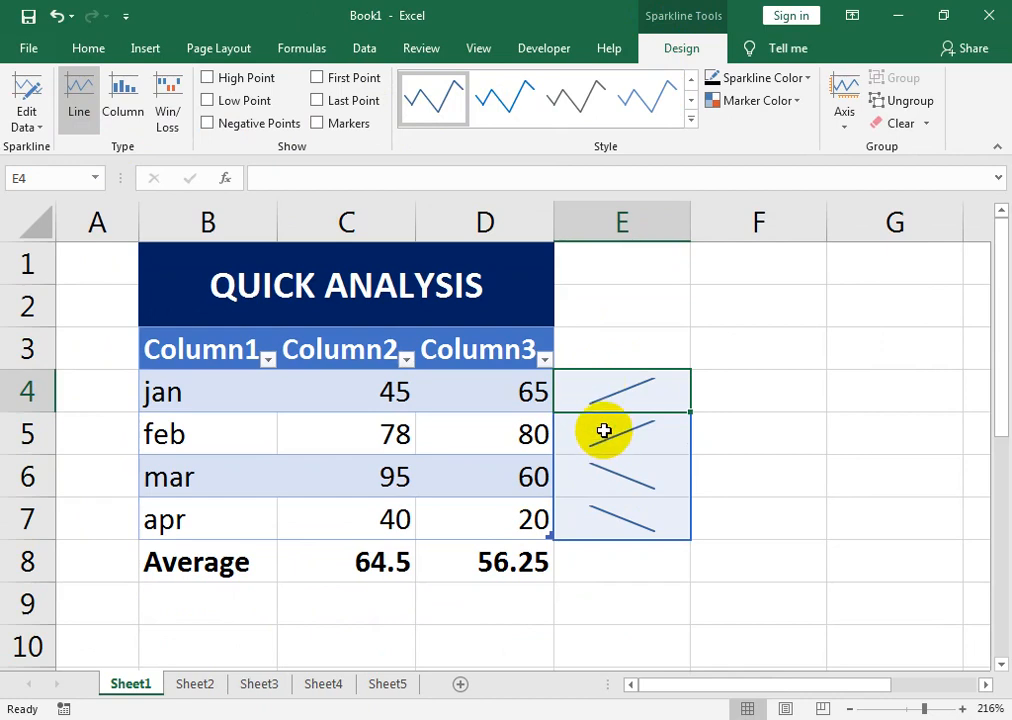
key("ctrl+z")
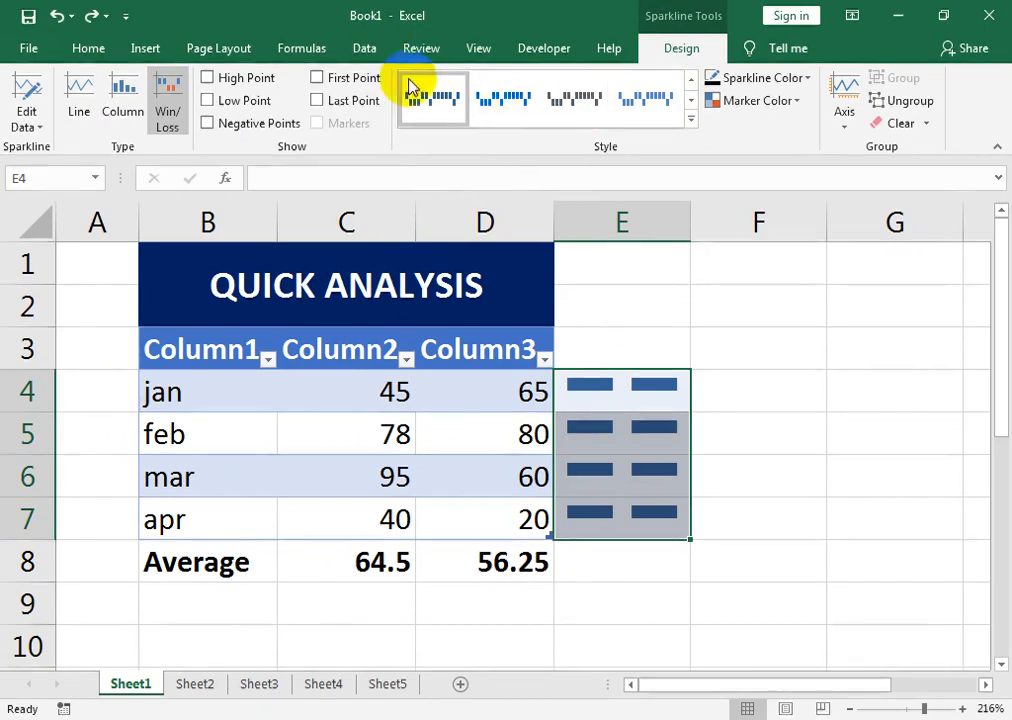
left_click_drag(195, 350, 519, 526)
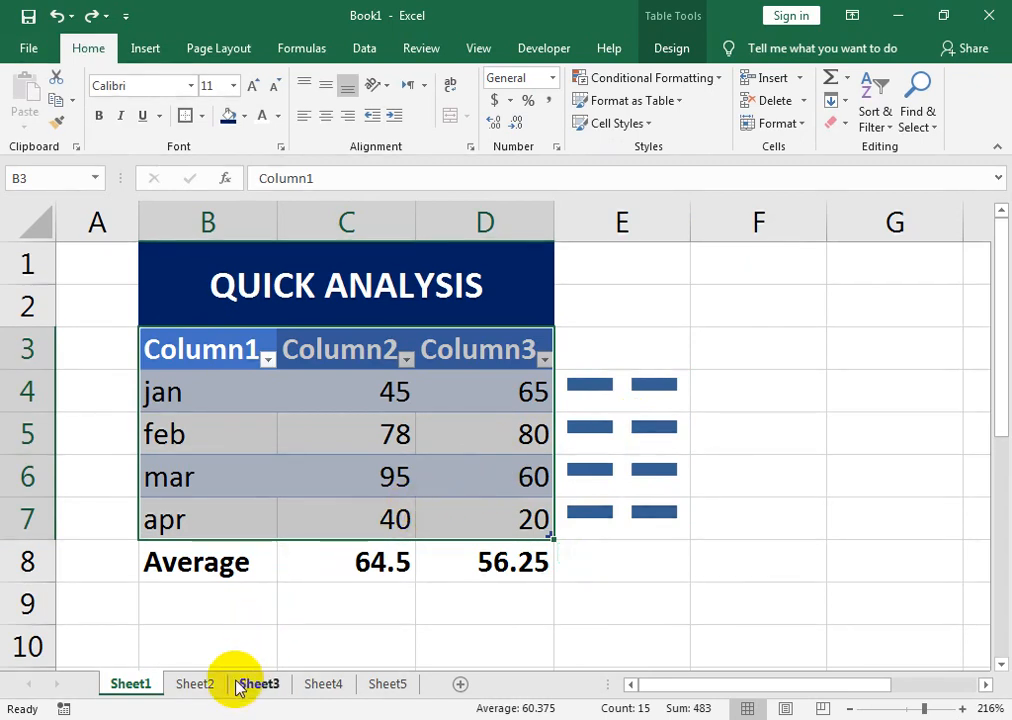
- Examine the total formulas for product 1 and product 3 in the What-If Analysis table on Sheet2
left_click(200, 685)
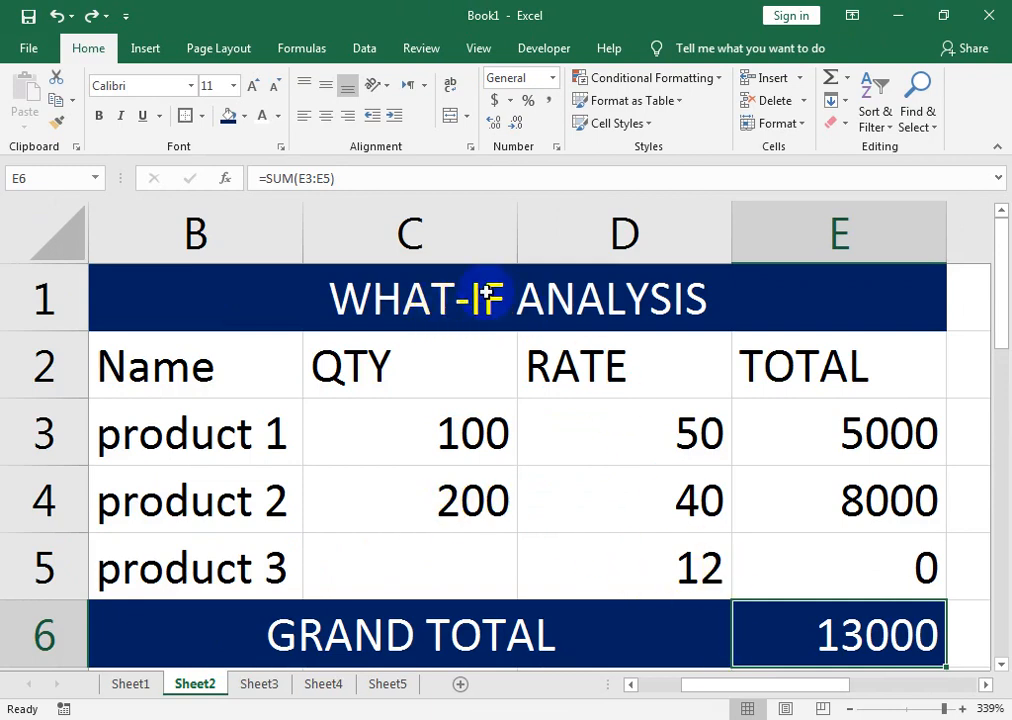
left_click_drag(950, 710, 933, 708)
mouse_move(855, 697)
left_mouse_down()
mouse_move(818, 694)
mouse_move(847, 694)
left_mouse_up()
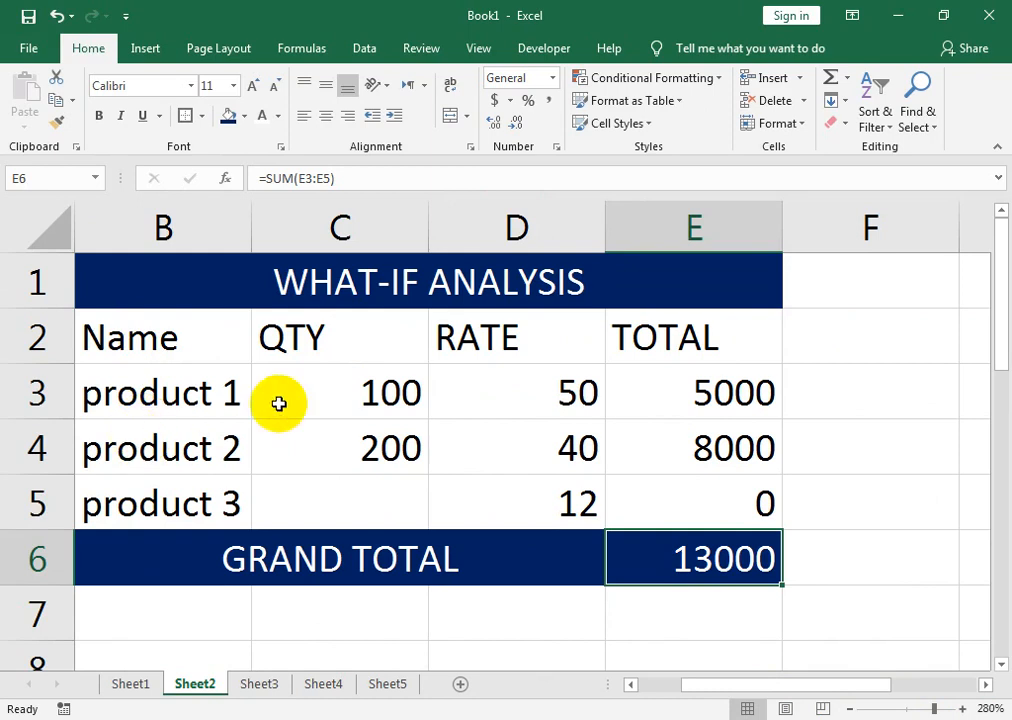
double_click(674, 391)
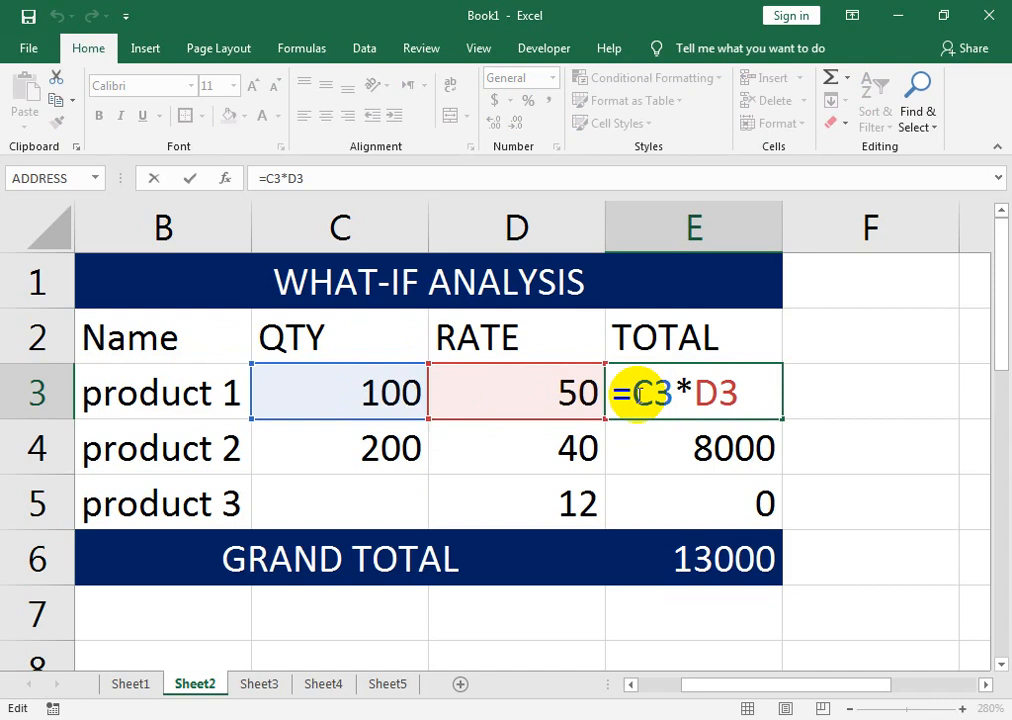
key("Return")
left_click(640, 393)
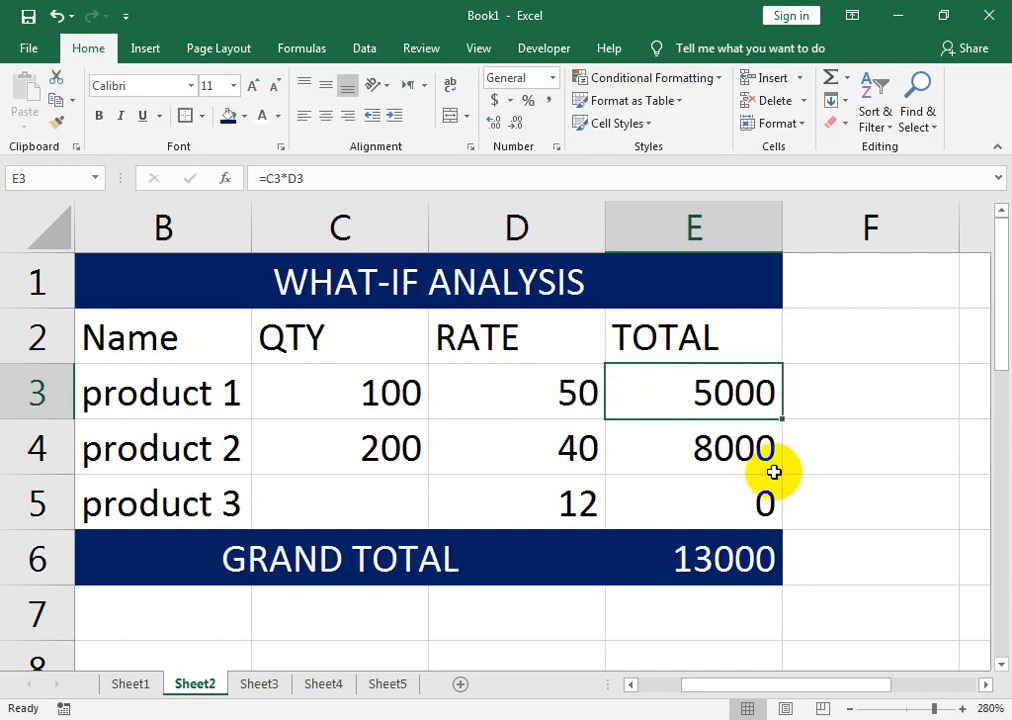
left_click(765, 502)
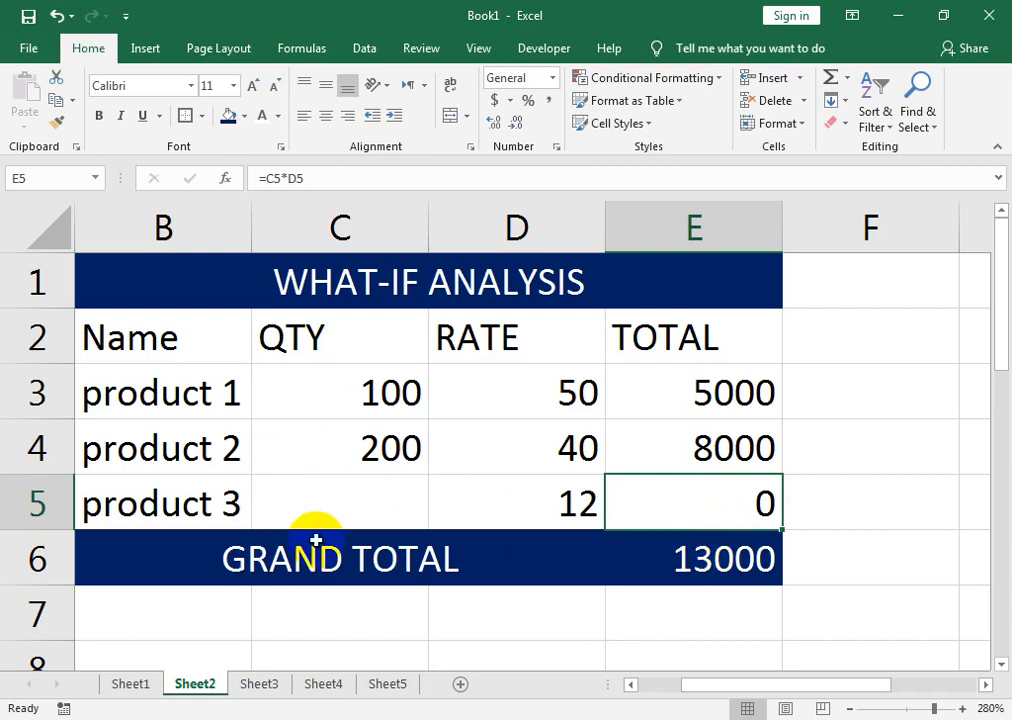
- Try quantities of 500 and 250 for product 3 in cell C5
left_click(351, 497)
type("50")
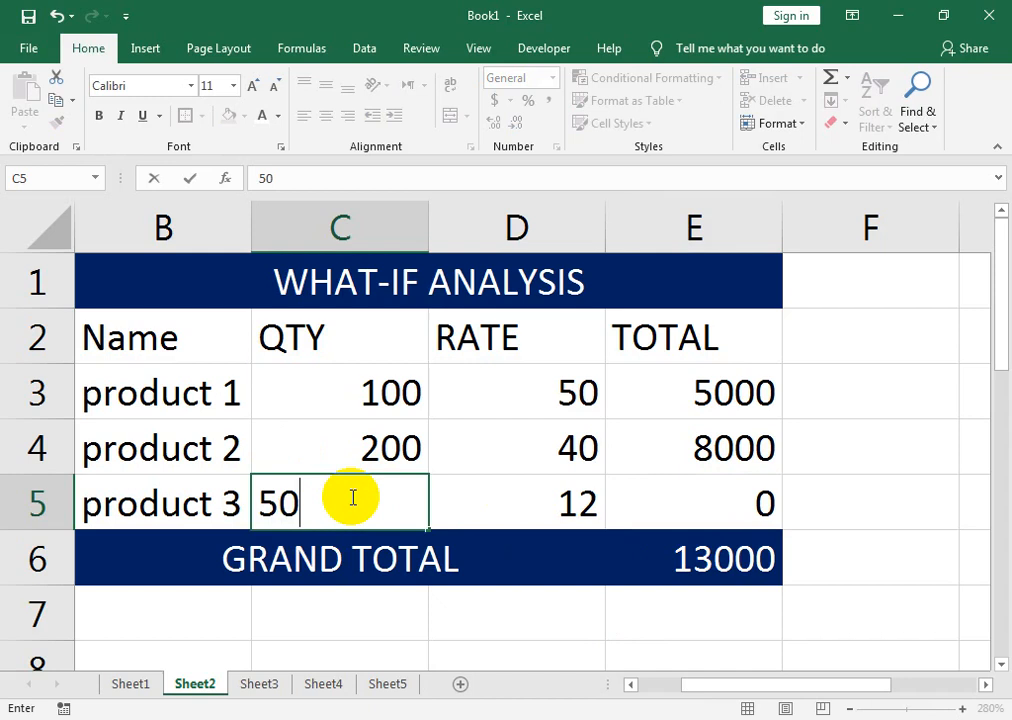
type("0")
key("Return")
left_click(351, 497)
type("250")
key("Return")
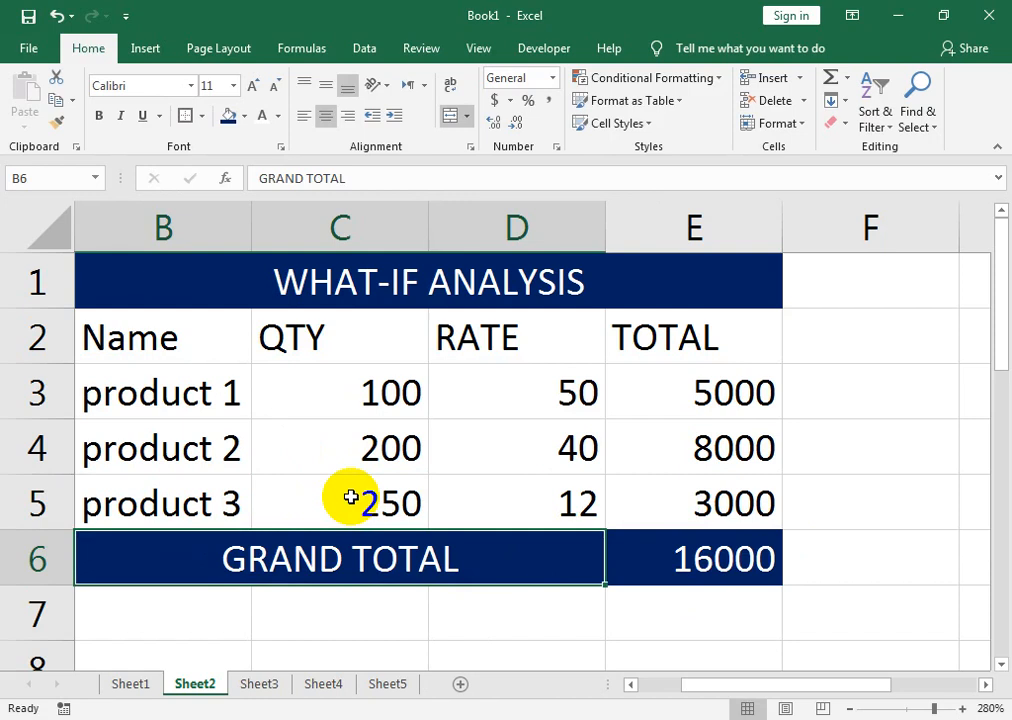
- Check the grand total in E6 and clear the trial quantity from cell C5
left_click(351, 497)
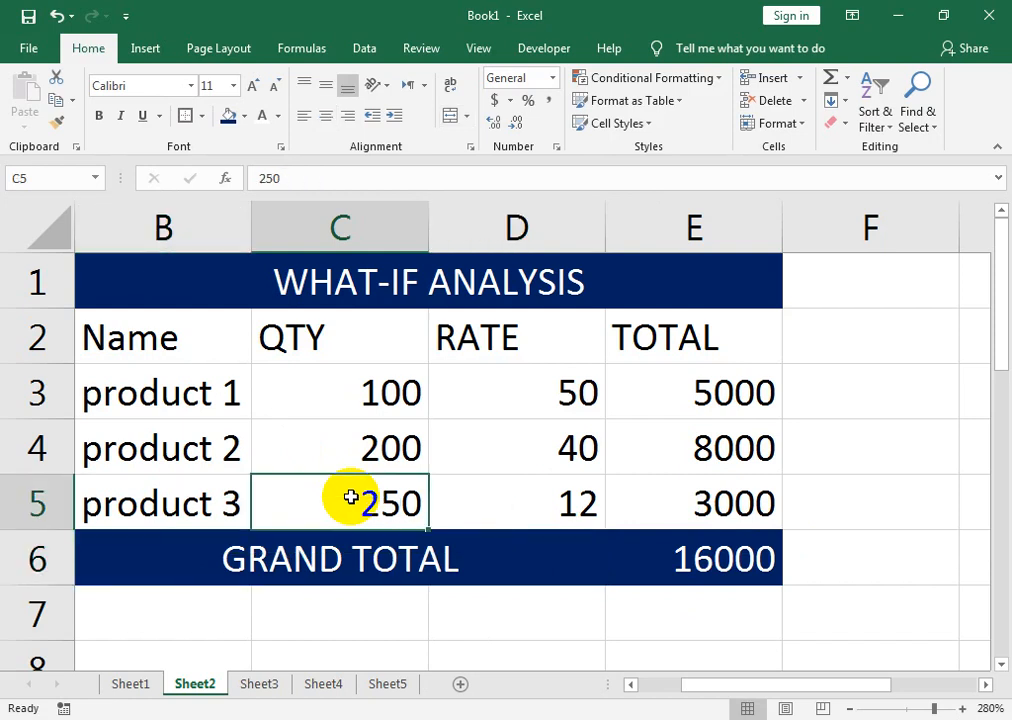
key("Right")
key("Right")
key("Down")
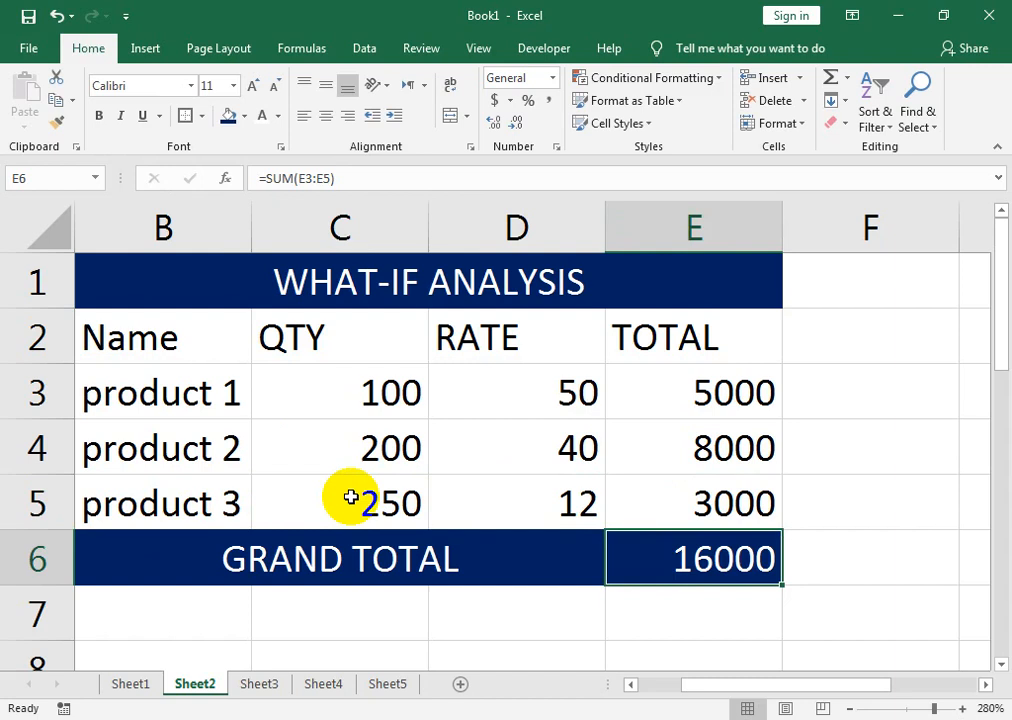
key("Up")
key("Left")
key("Left")
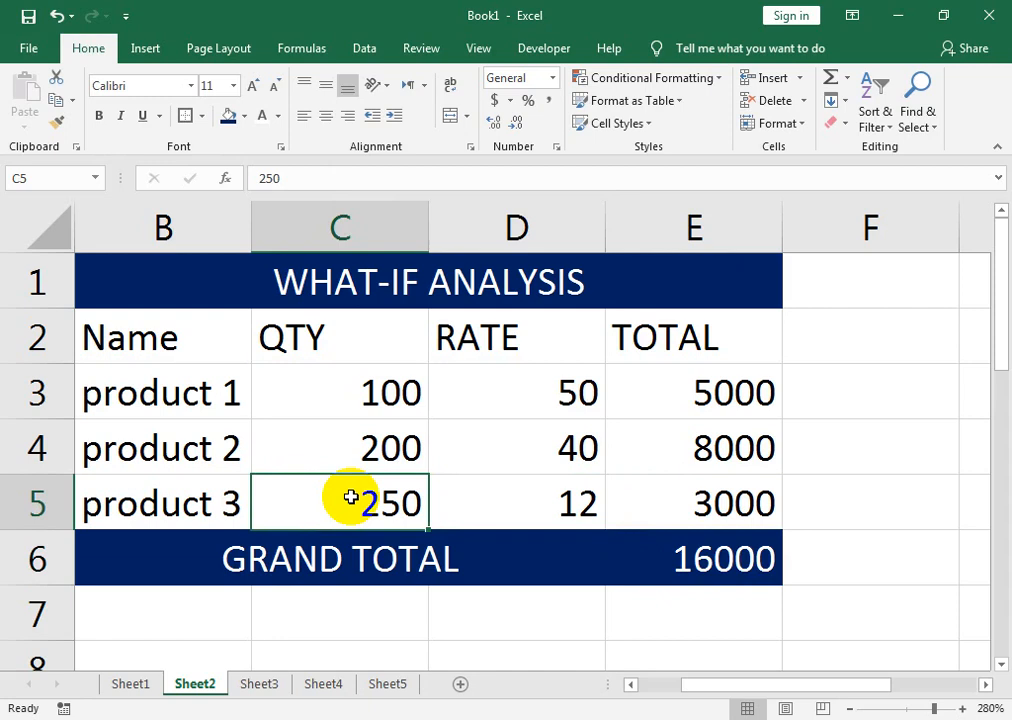
key("Delete")
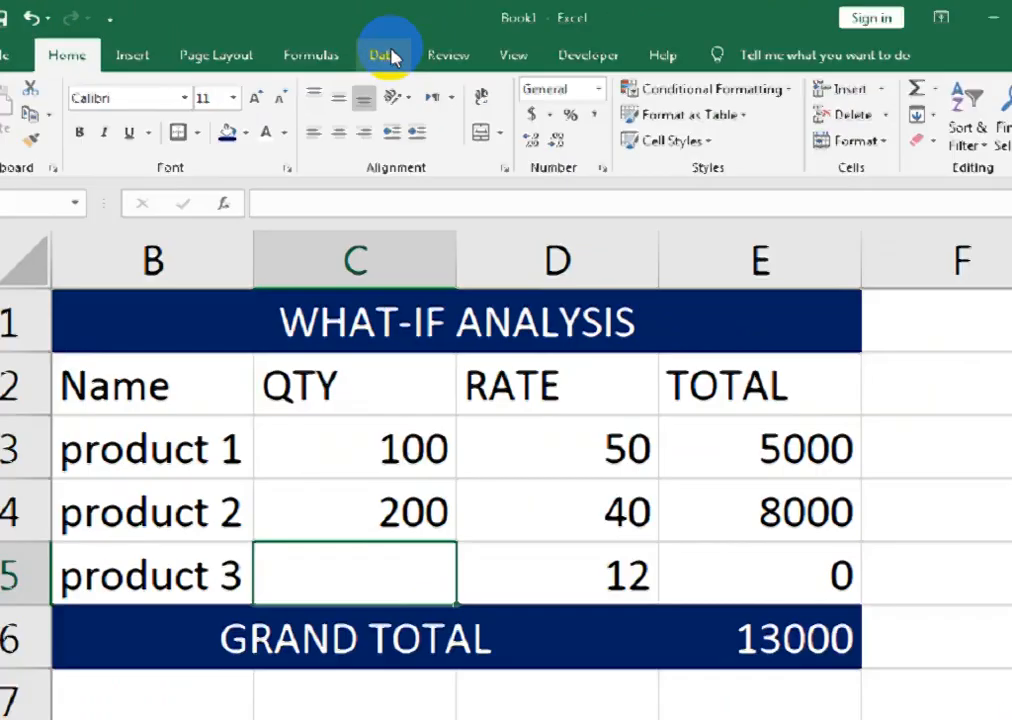
- Run Goal Seek to set the grand total in E6 to 15700 by changing cell C5, and keep the solution
left_click(505, 98)
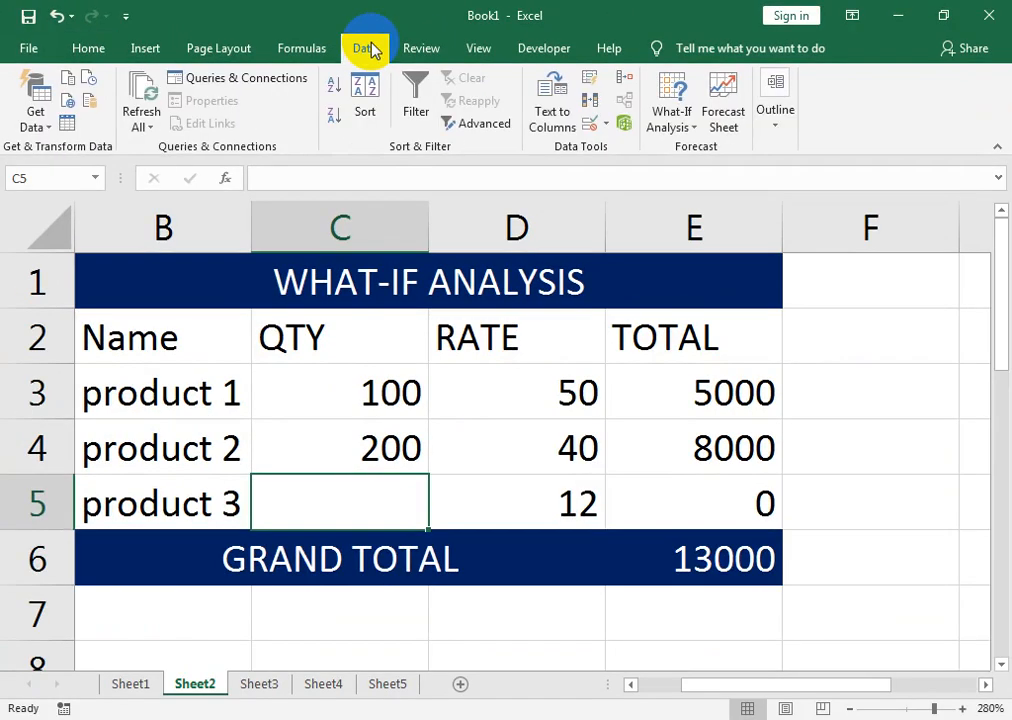
left_click(660, 550)
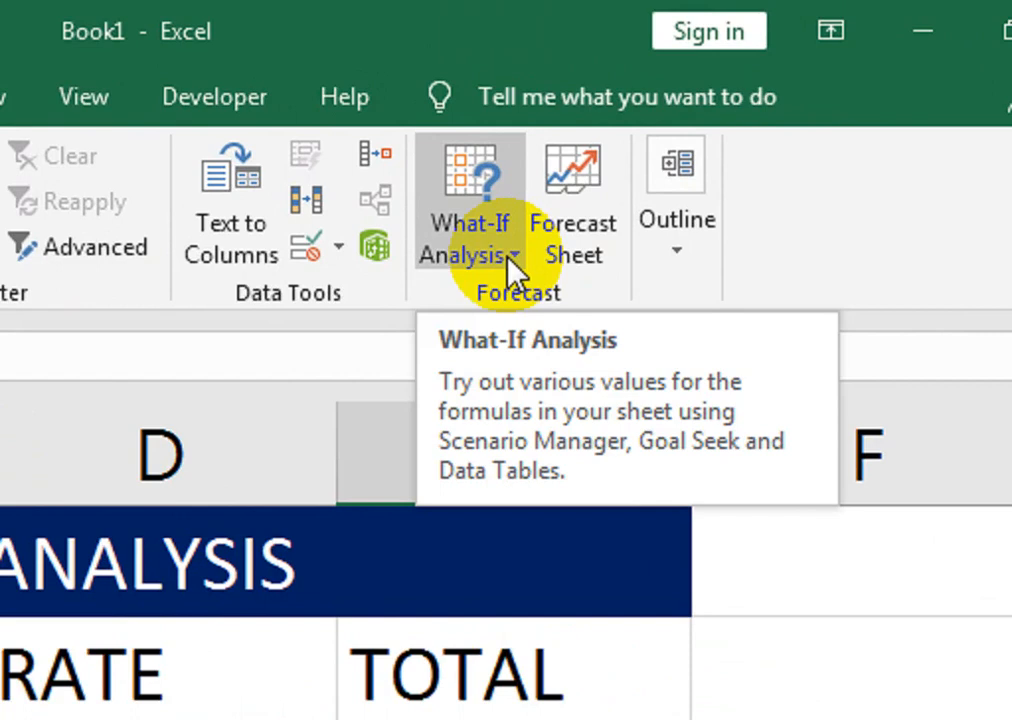
left_click(510, 258)
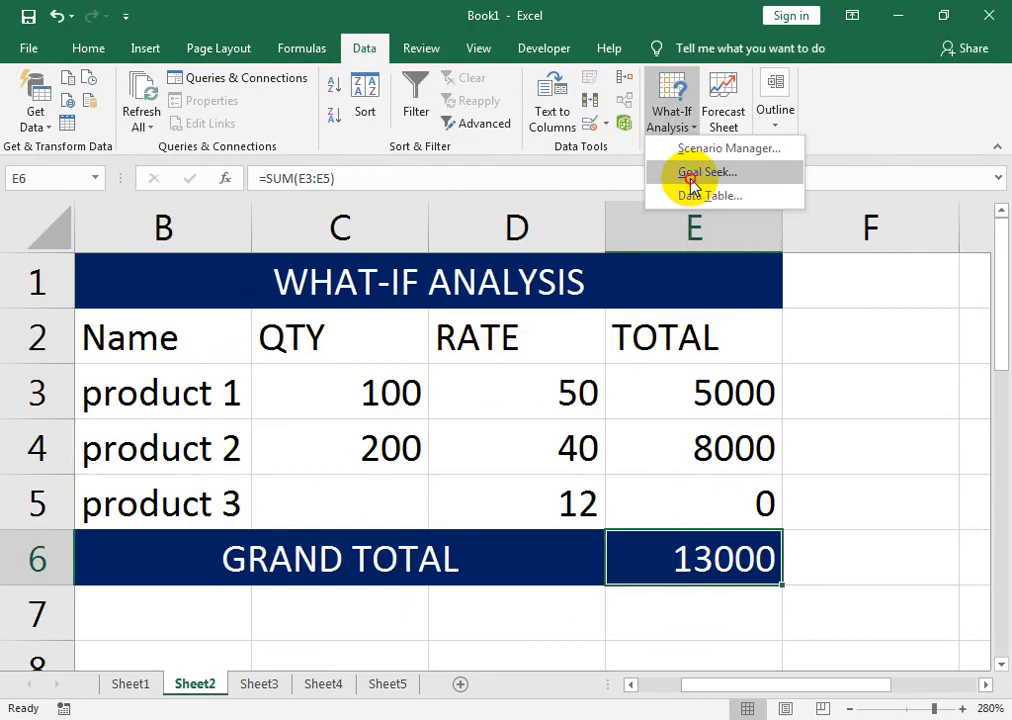
left_click(515, 348)
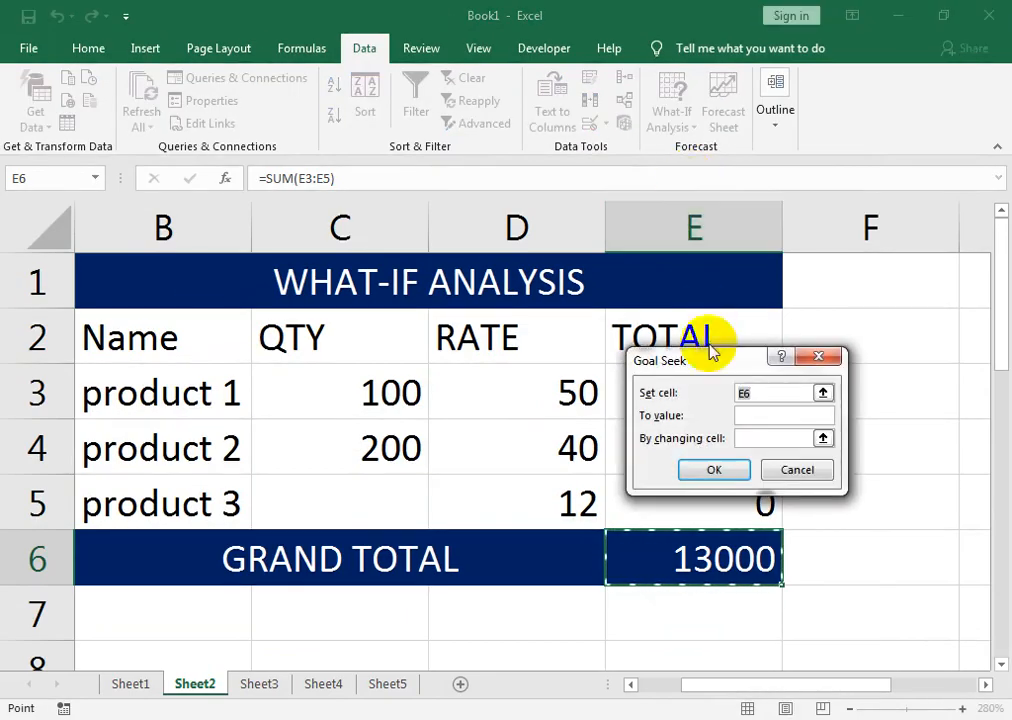
left_click_drag(713, 369, 546, 287)
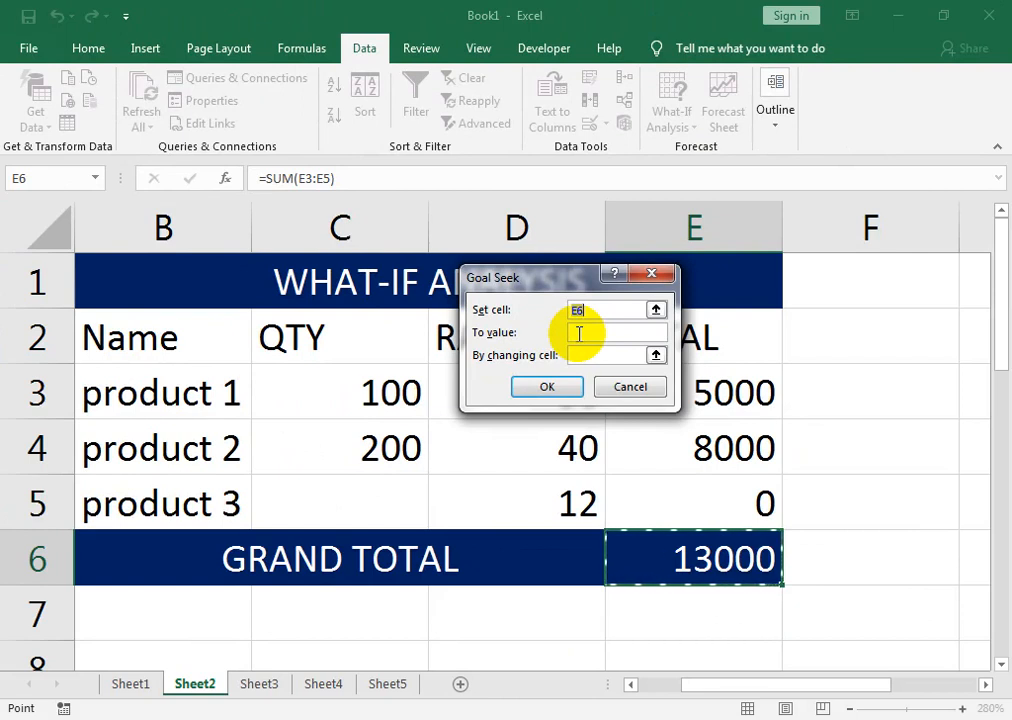
left_click(579, 333)
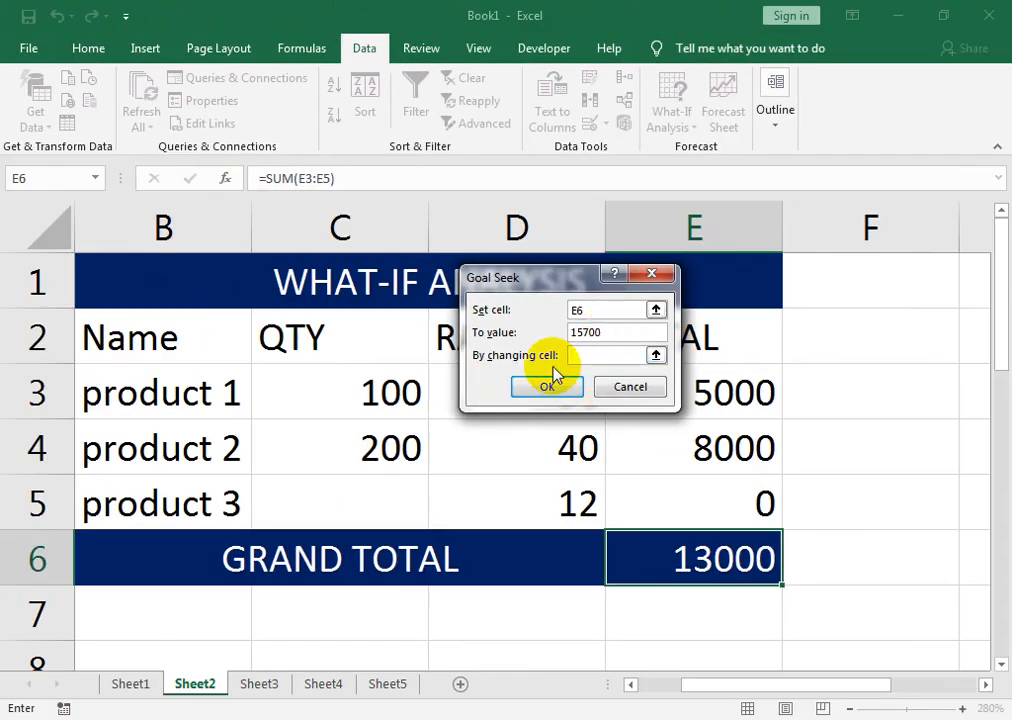
left_click(375, 511)
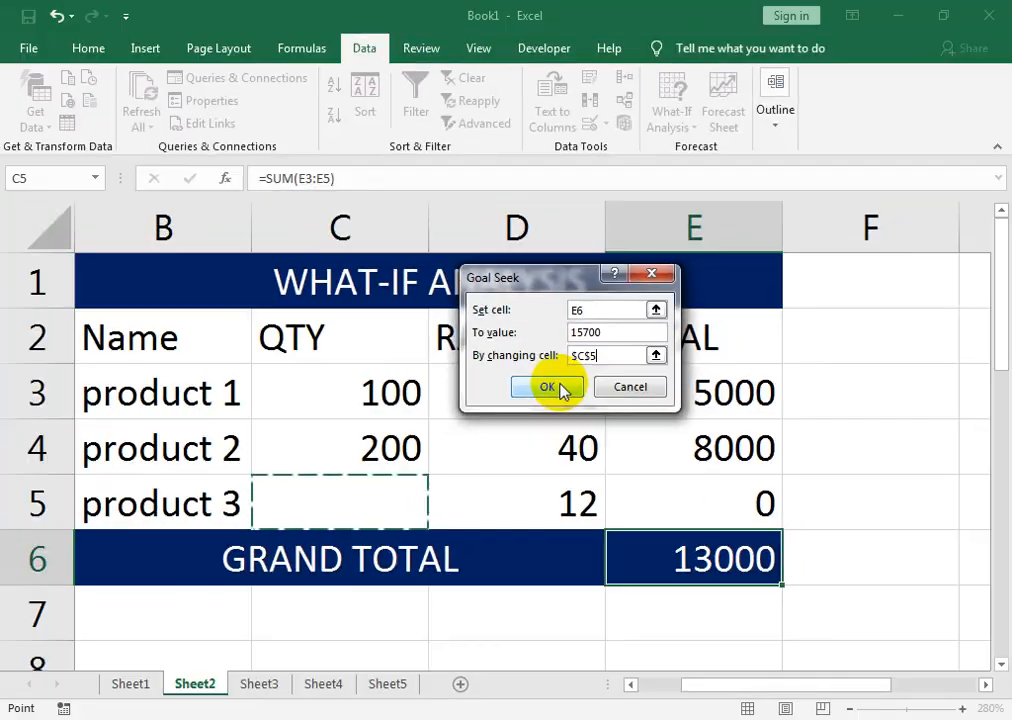
left_click(508, 368)
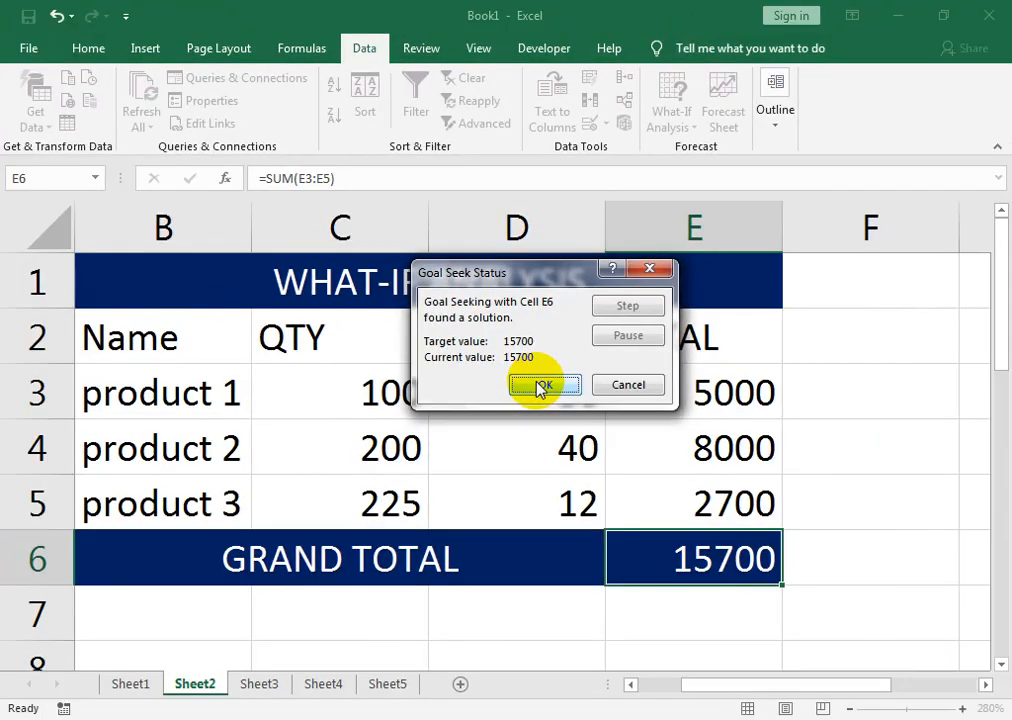
left_click(586, 462)
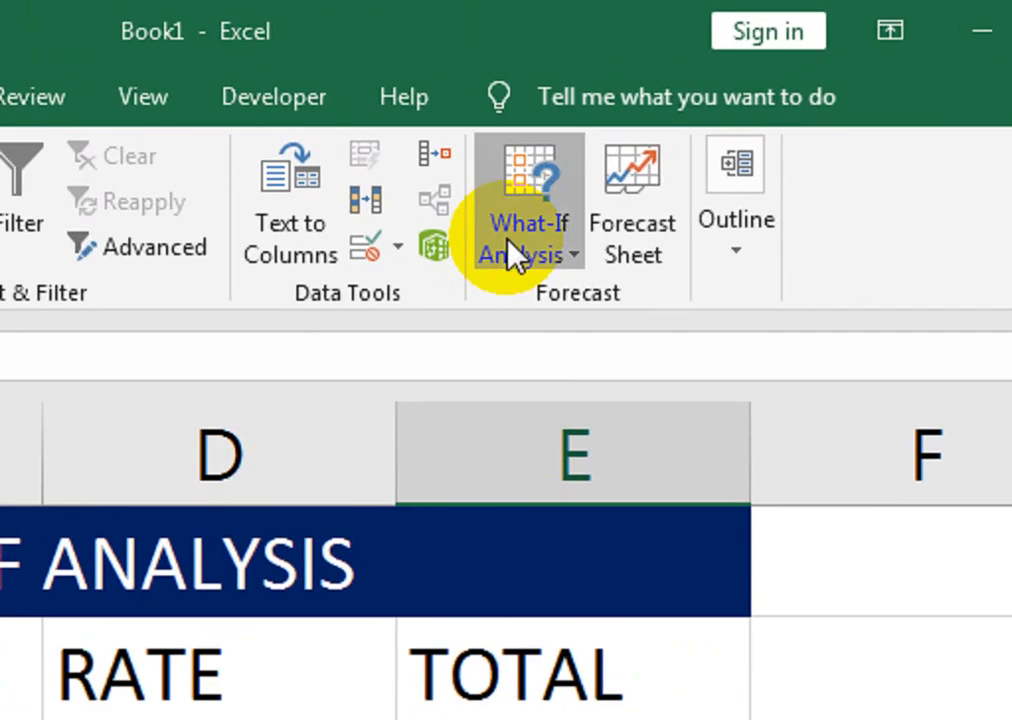
left_click(517, 255)
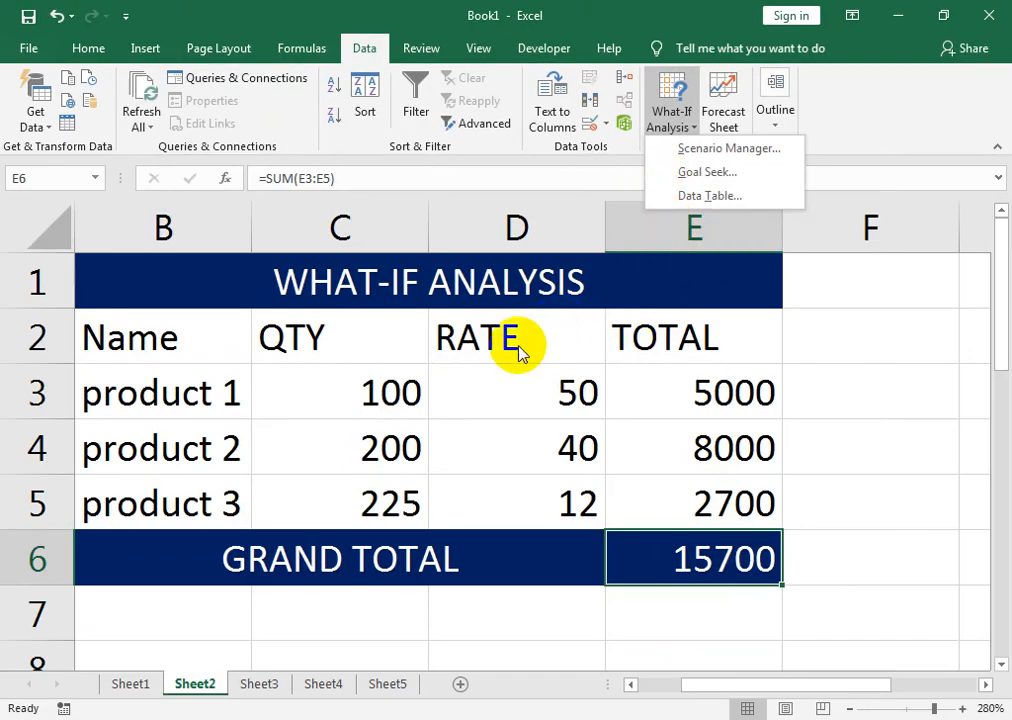
left_click(511, 150)
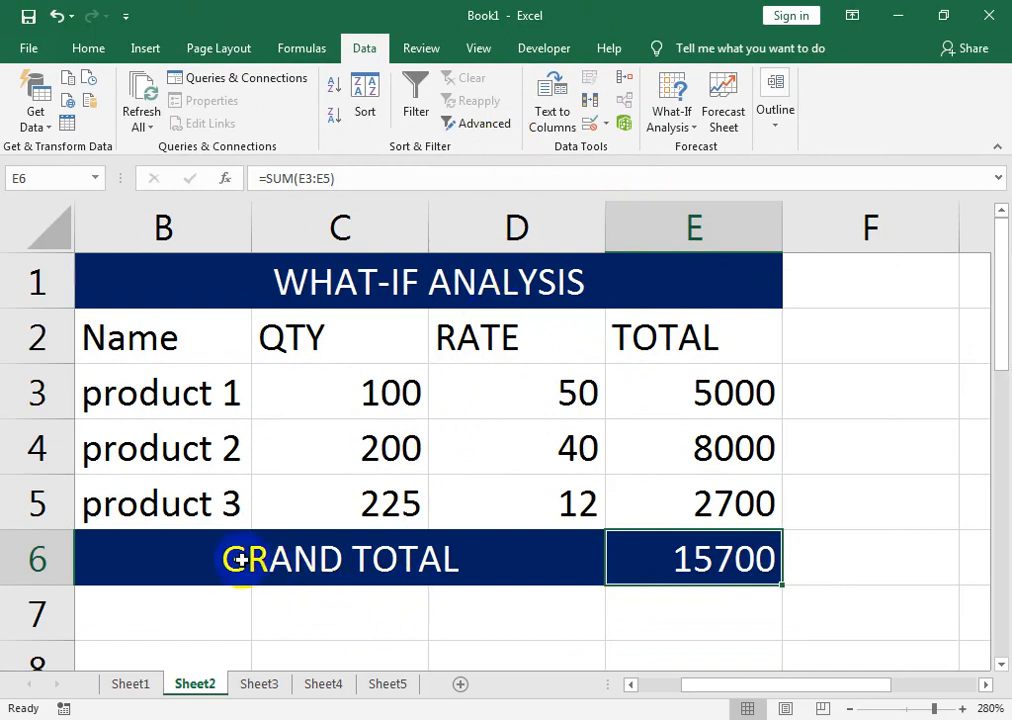
- Search all function categories for IF and insert the IF function into cell D3 on Sheet3
left_click(274, 692)
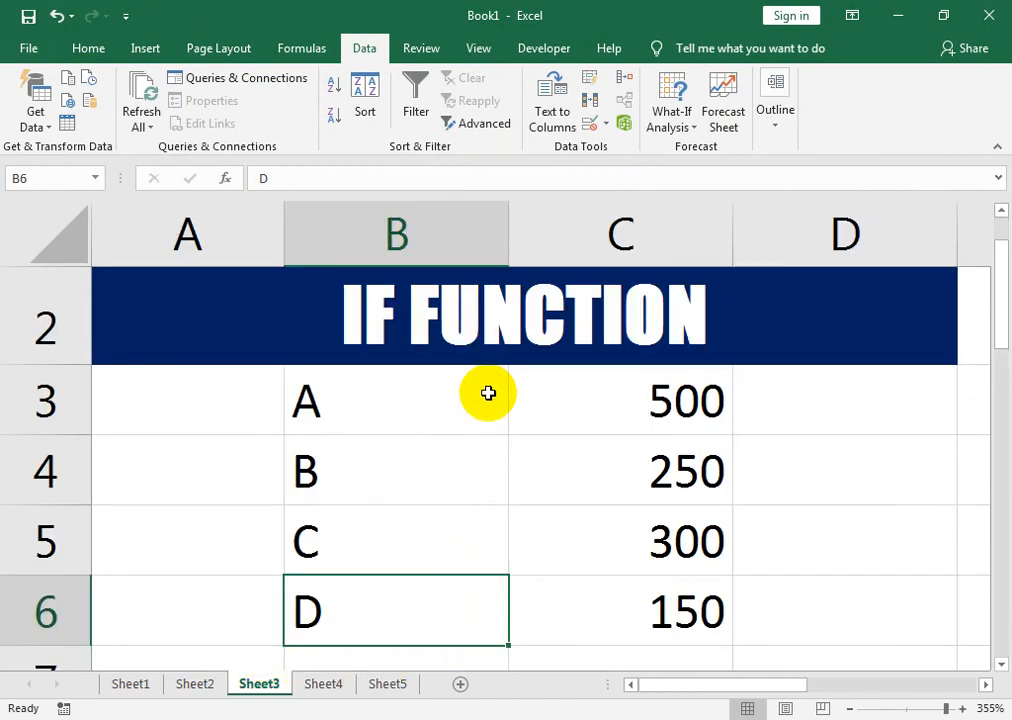
left_click(740, 398)
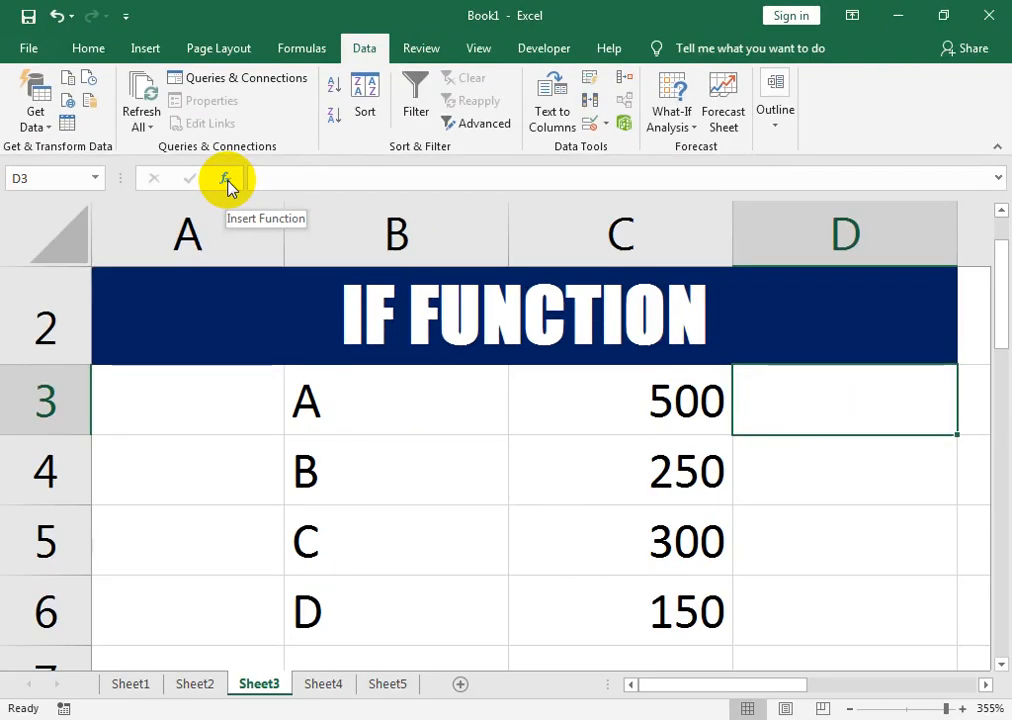
left_click(452, 360)
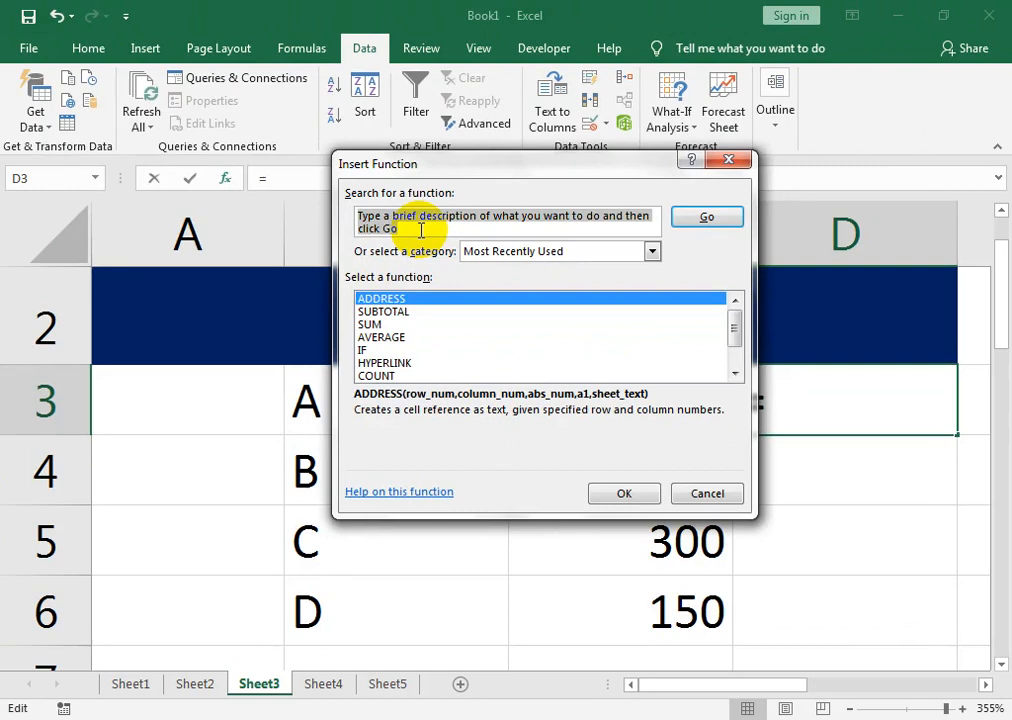
type("l")
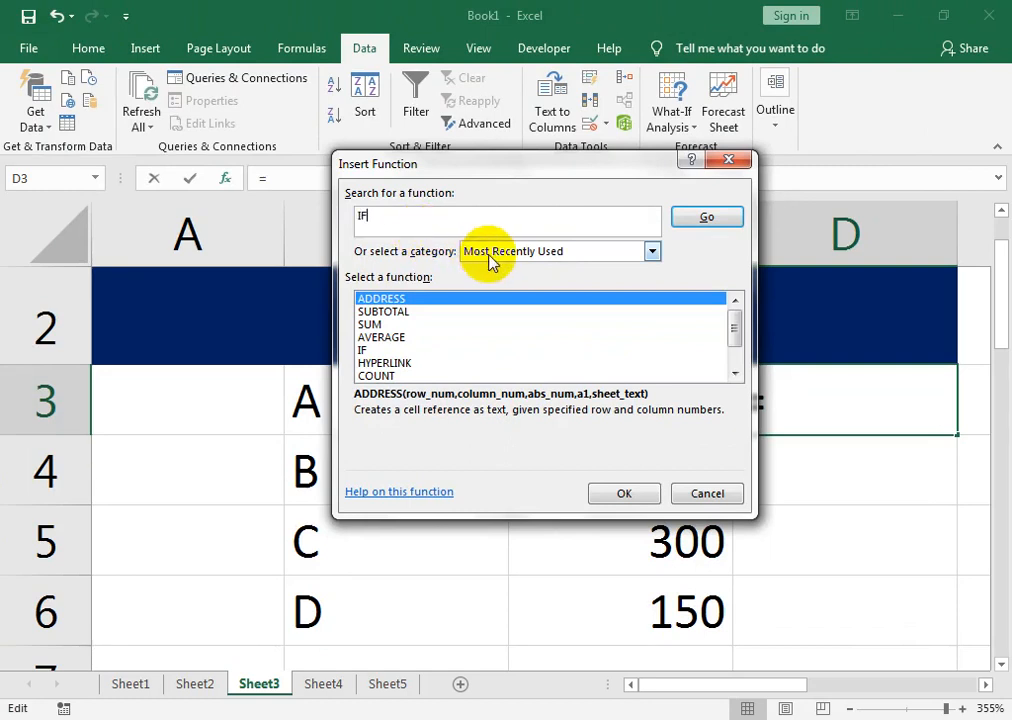
left_click(607, 256)
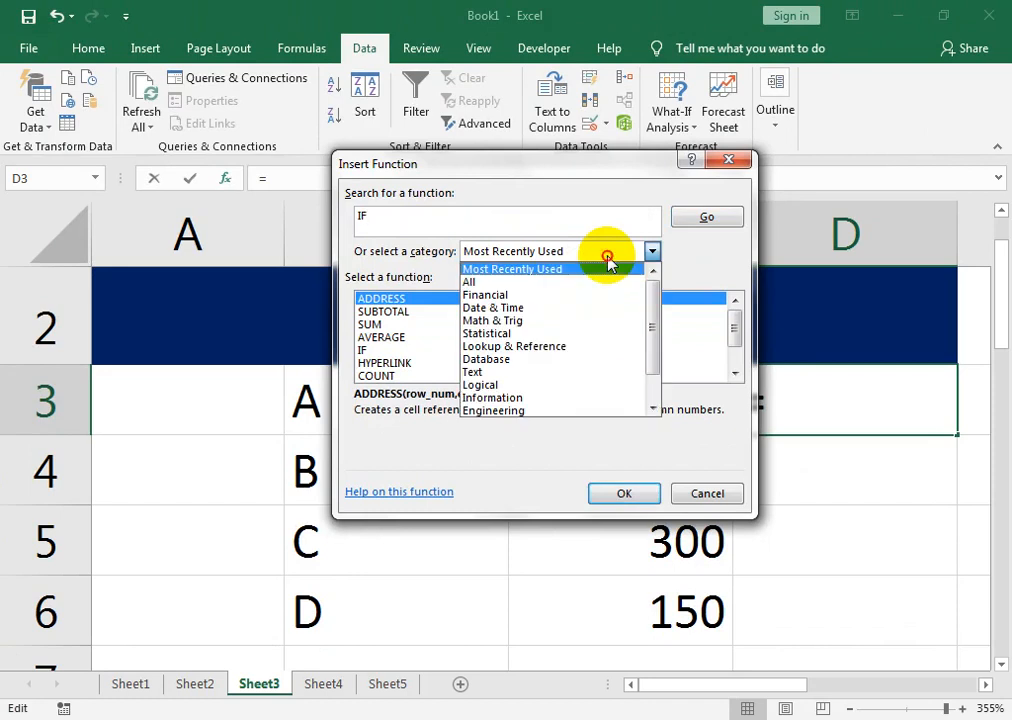
left_click(603, 284)
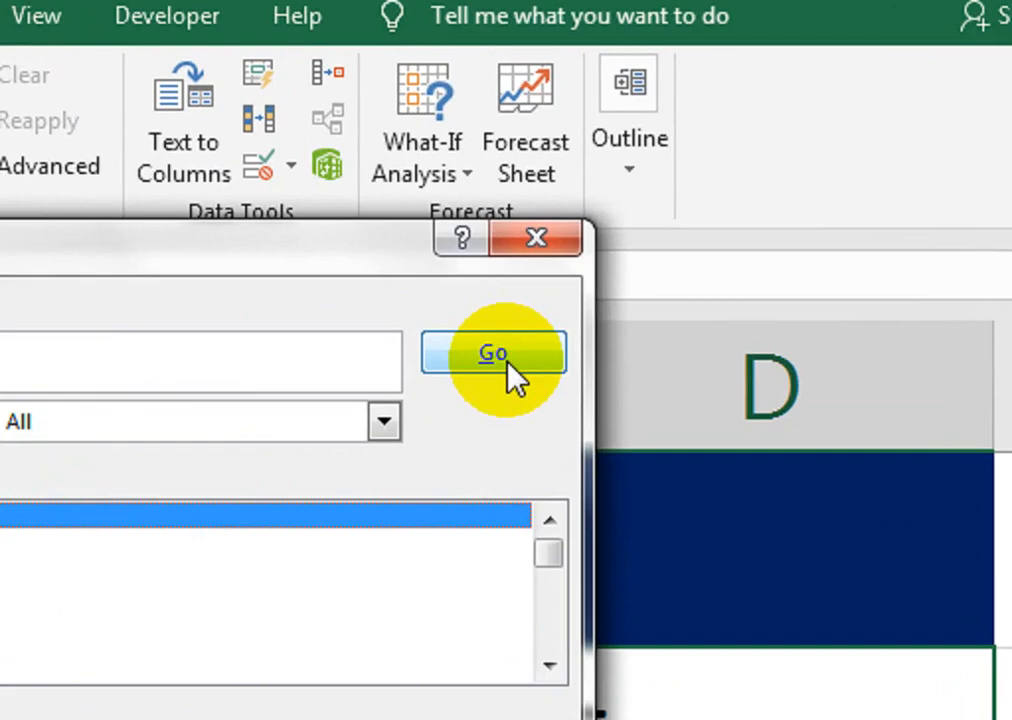
left_click(507, 362)
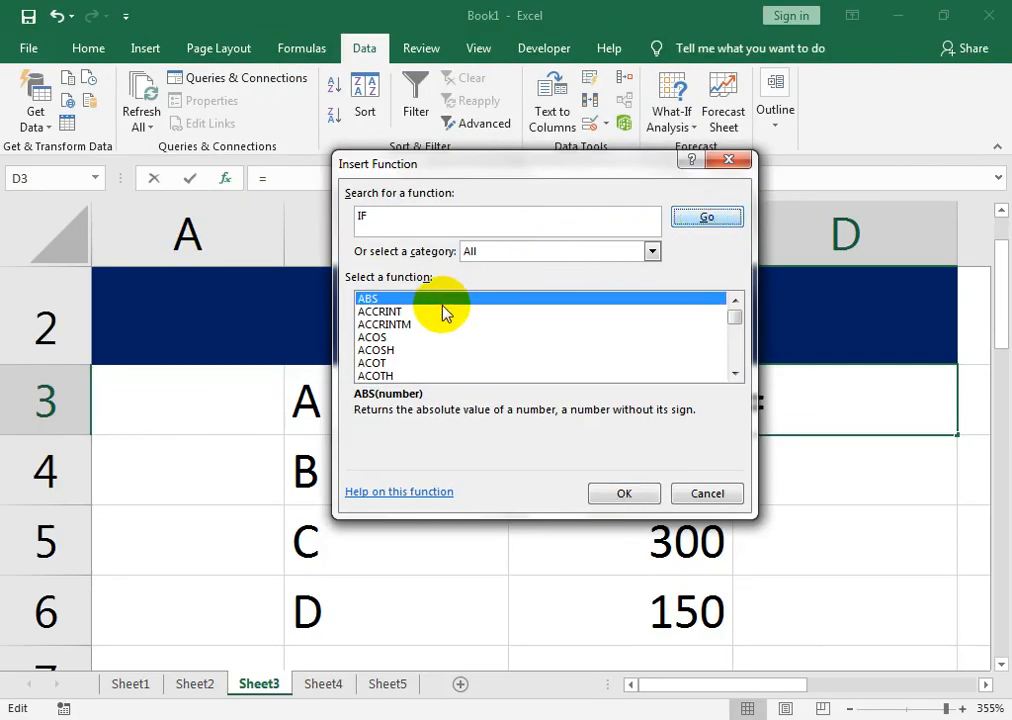
left_click(718, 226)
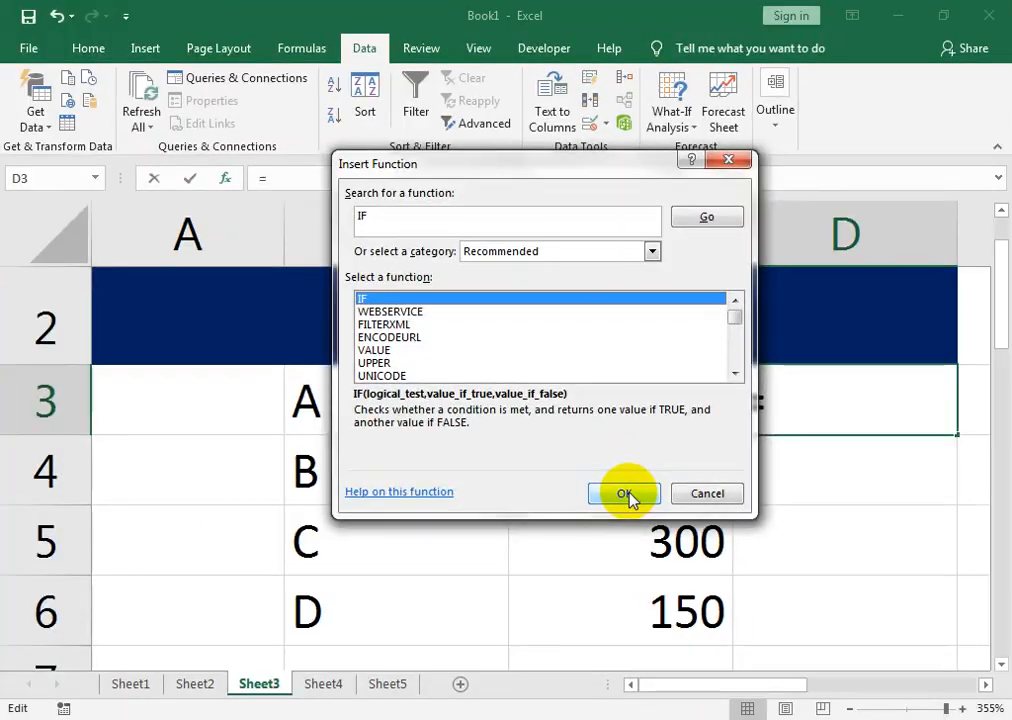
left_click(508, 372)
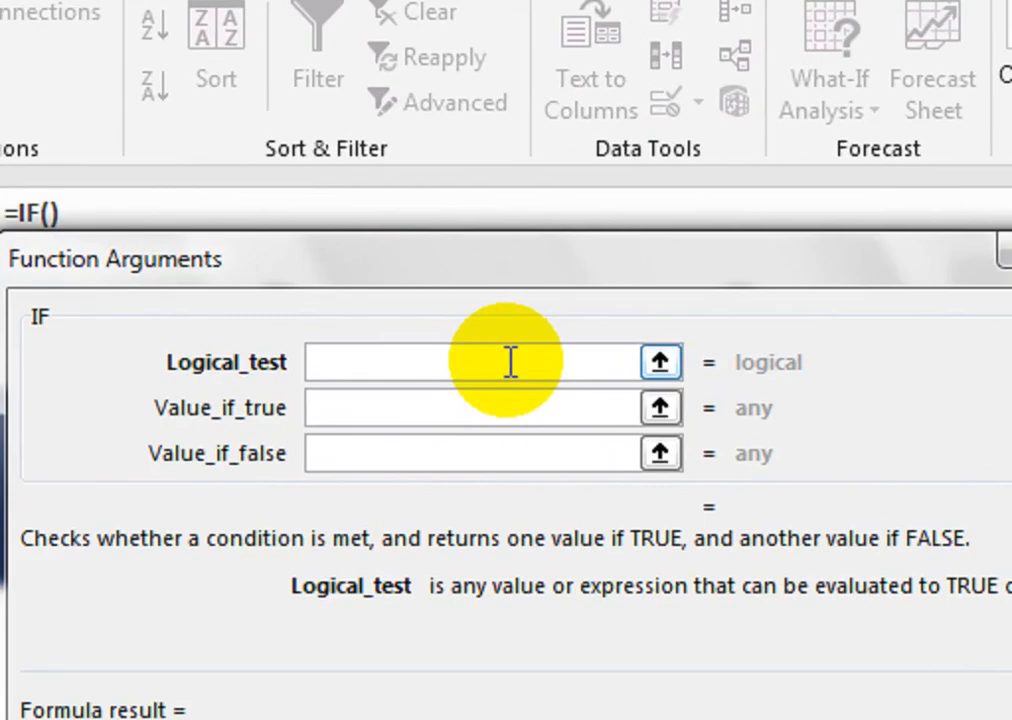
- Move the function arguments dialog clear of the data and set the logical test to C3>200
left_click_drag(583, 267, 590, 178)
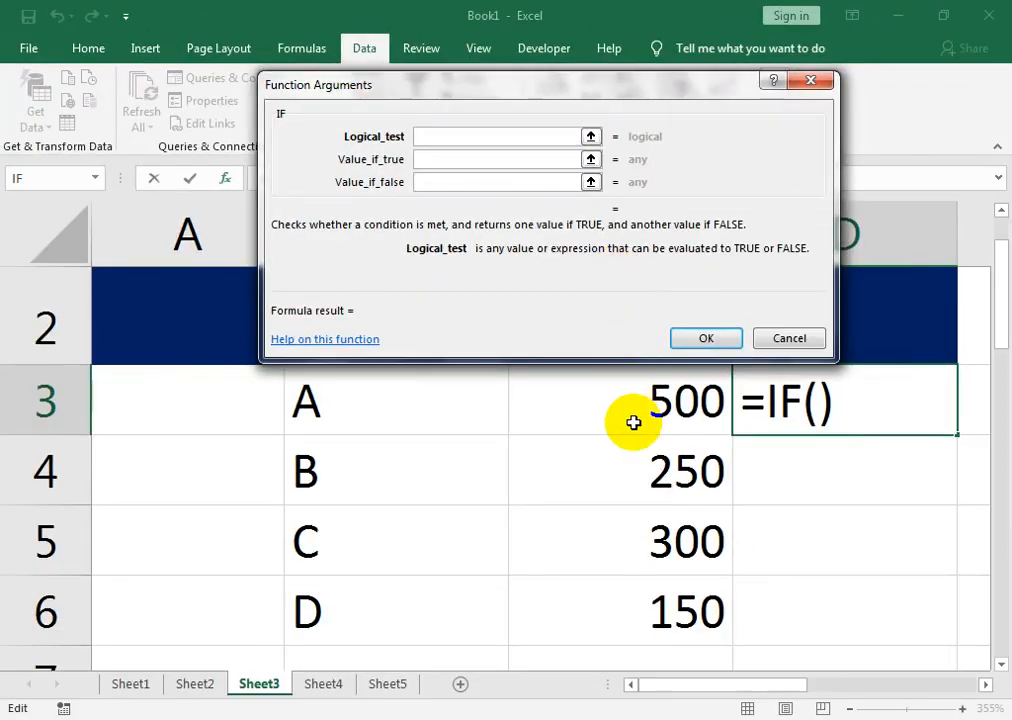
left_click(761, 550)
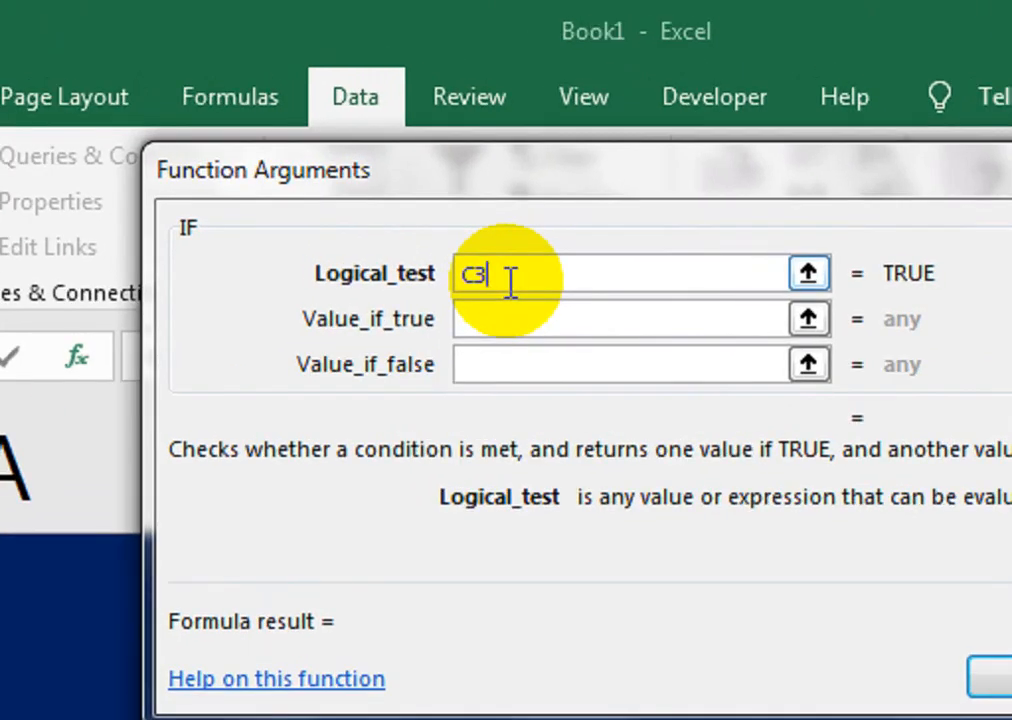
type(">")
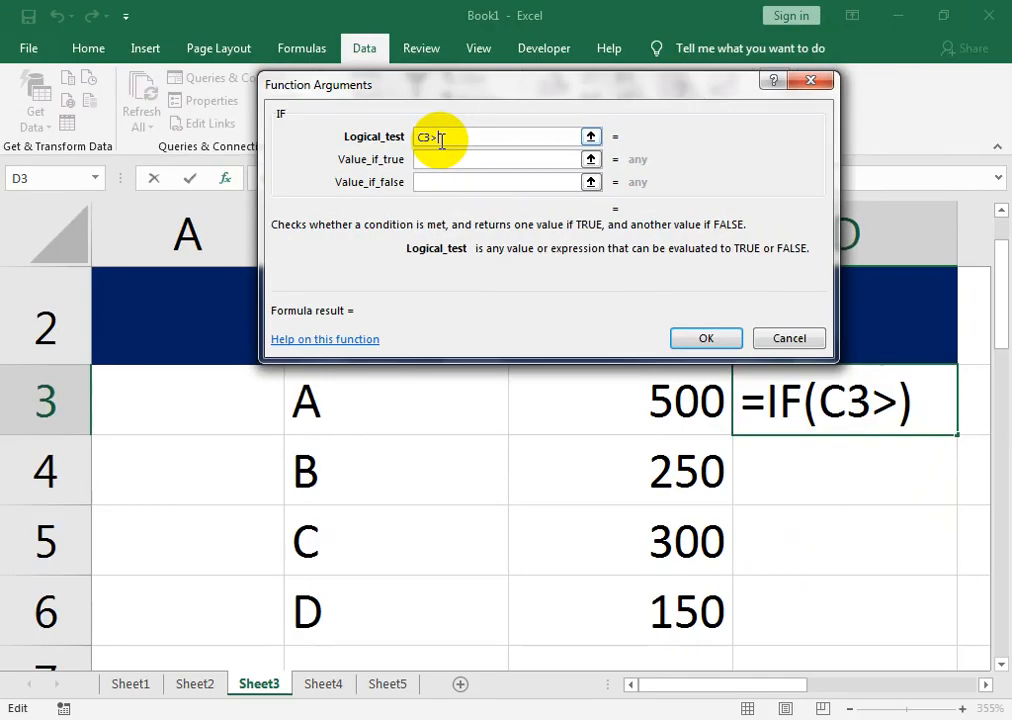
type("2")
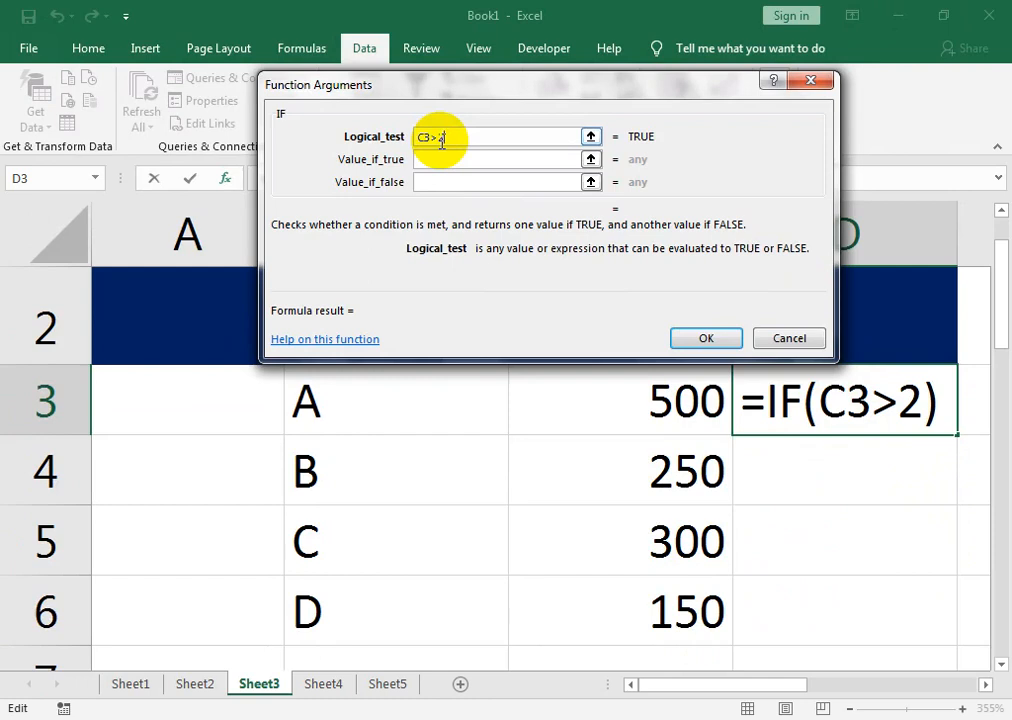
type("00")
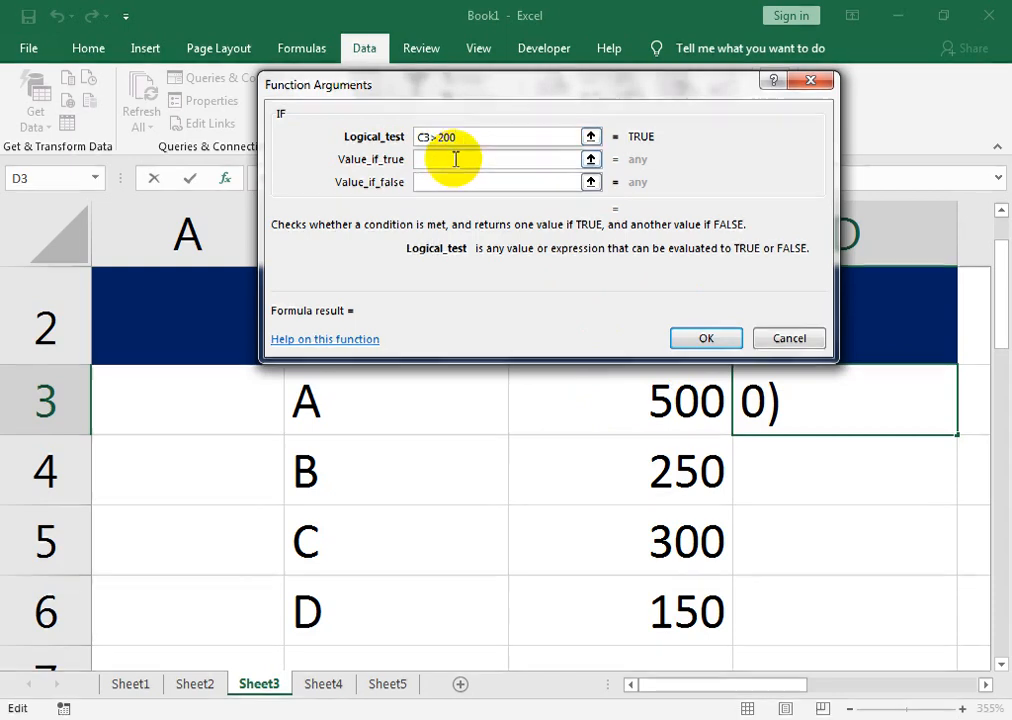
- Set the IF results to YES when true and NO when false, and fill the D3 formula down to D6
left_click(441, 165)
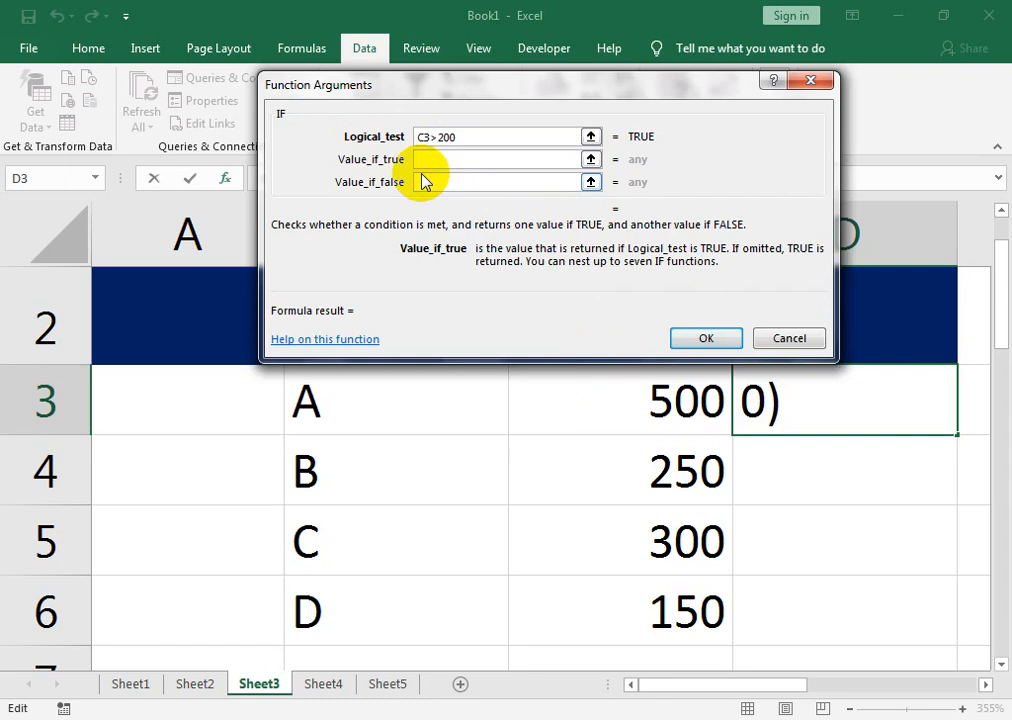
type("YES")
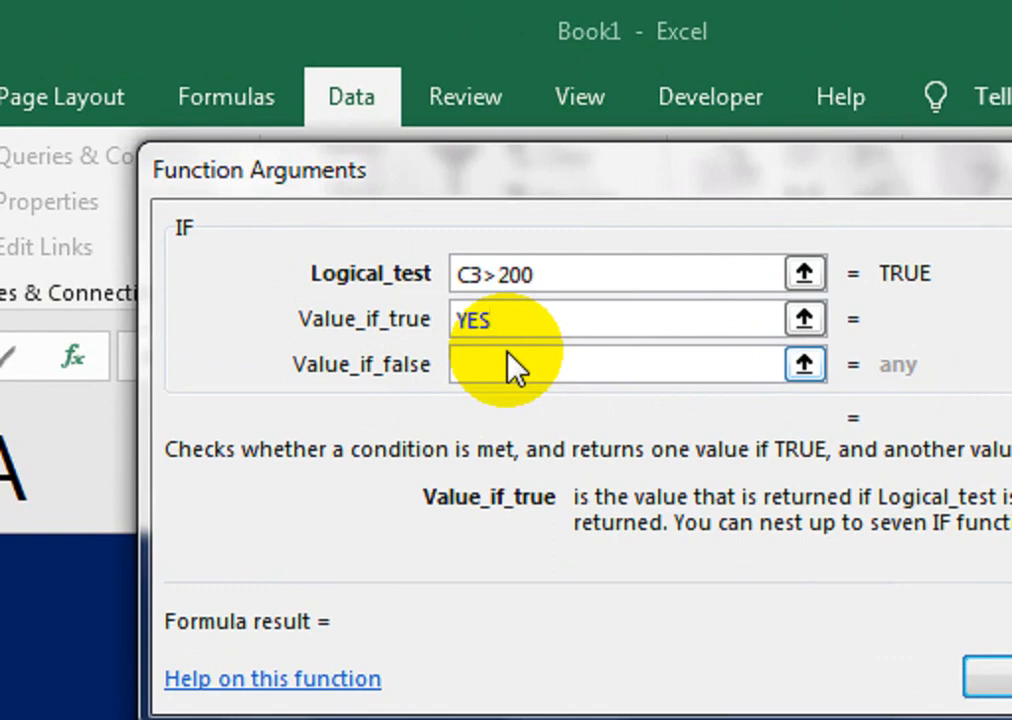
left_click(513, 368)
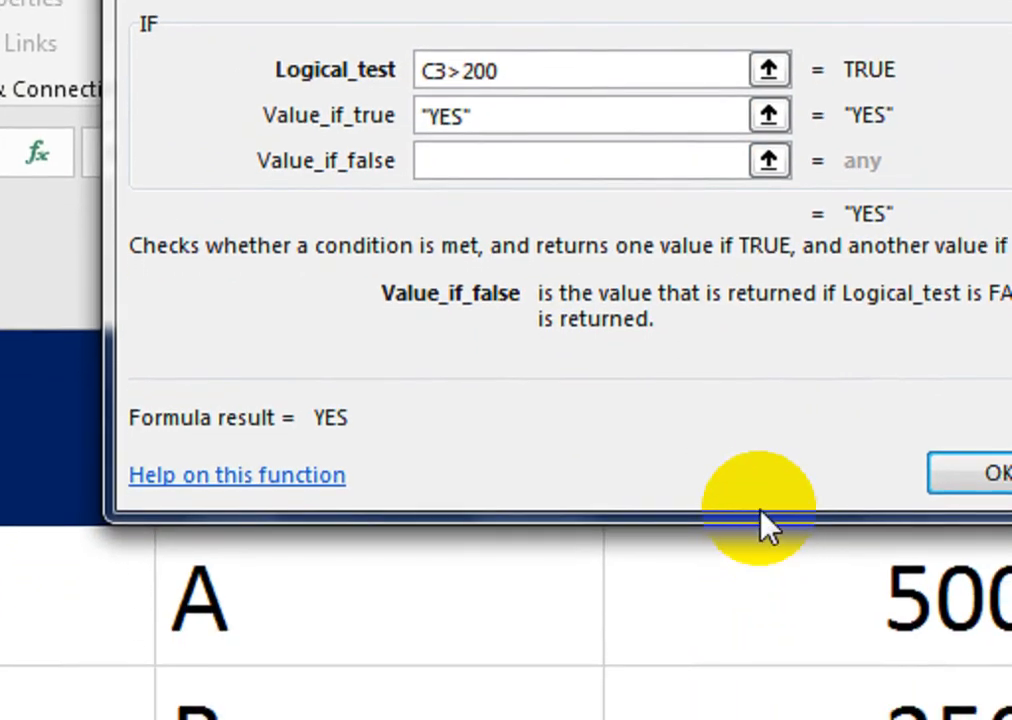
type("NO")
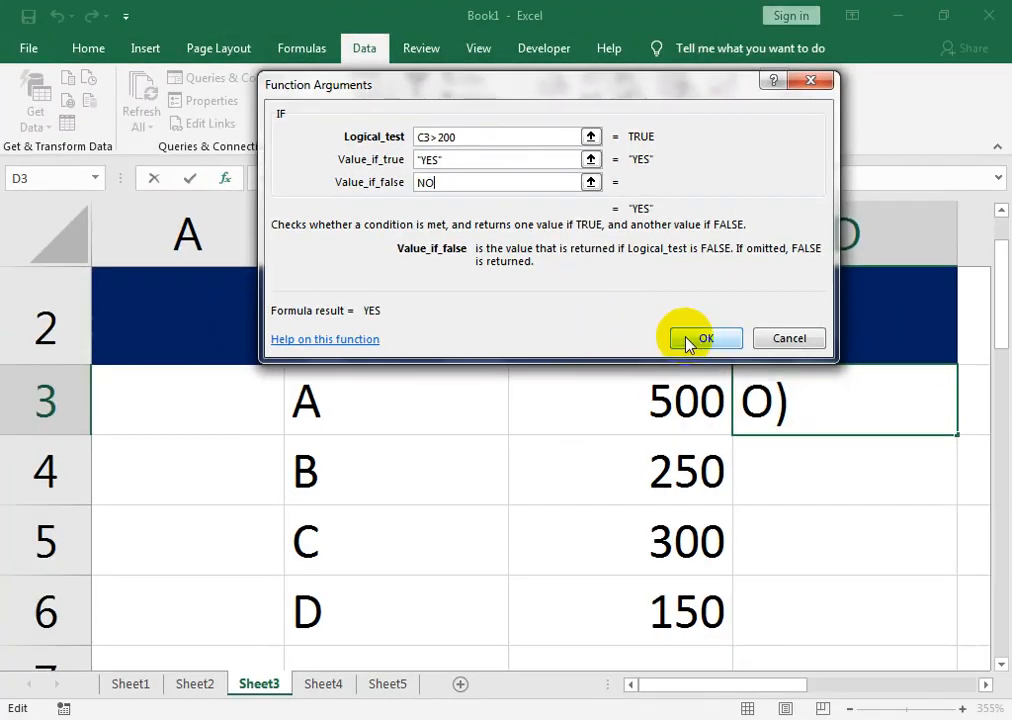
left_click(688, 341)
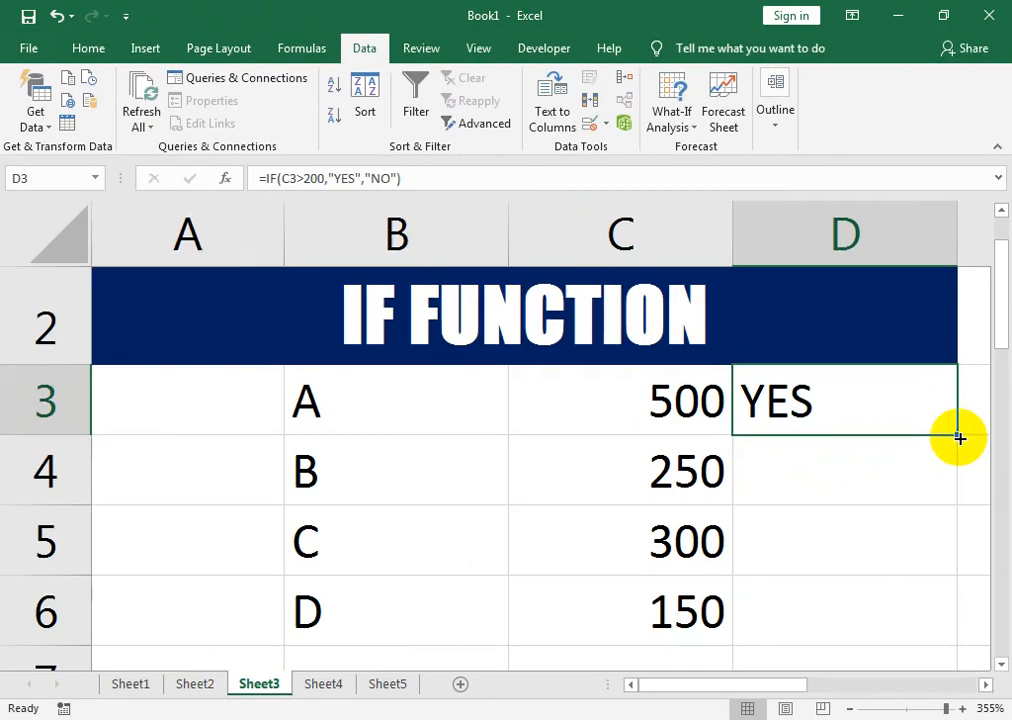
left_click_drag(959, 437, 933, 612)
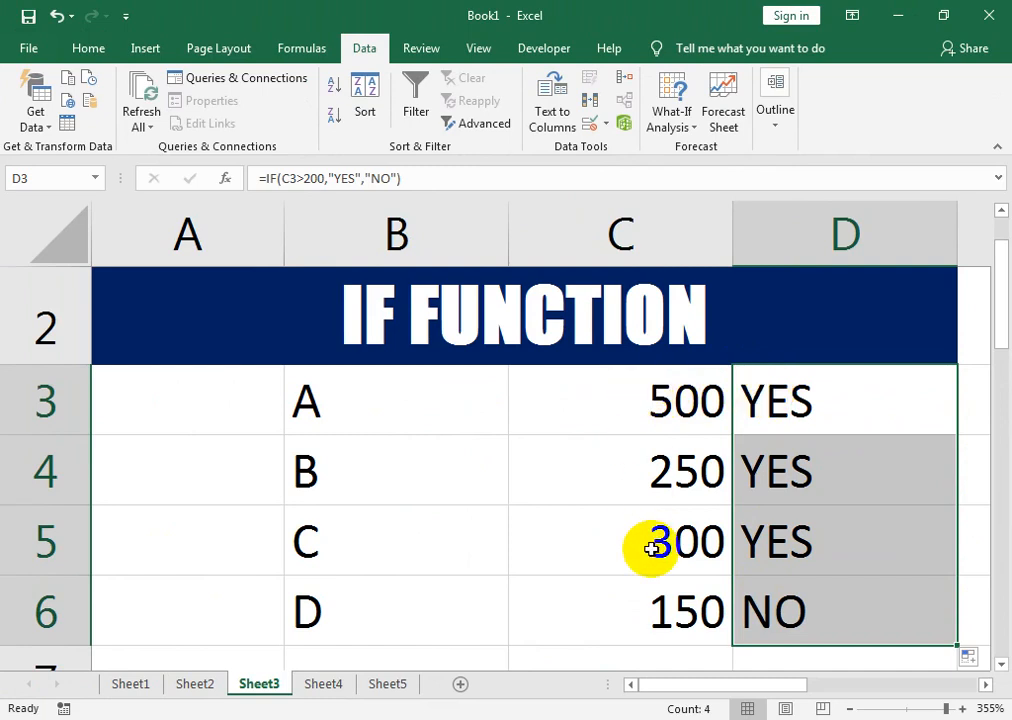
- Change the value for A in cell C3 to 150 to test the IF formula
left_click(560, 386)
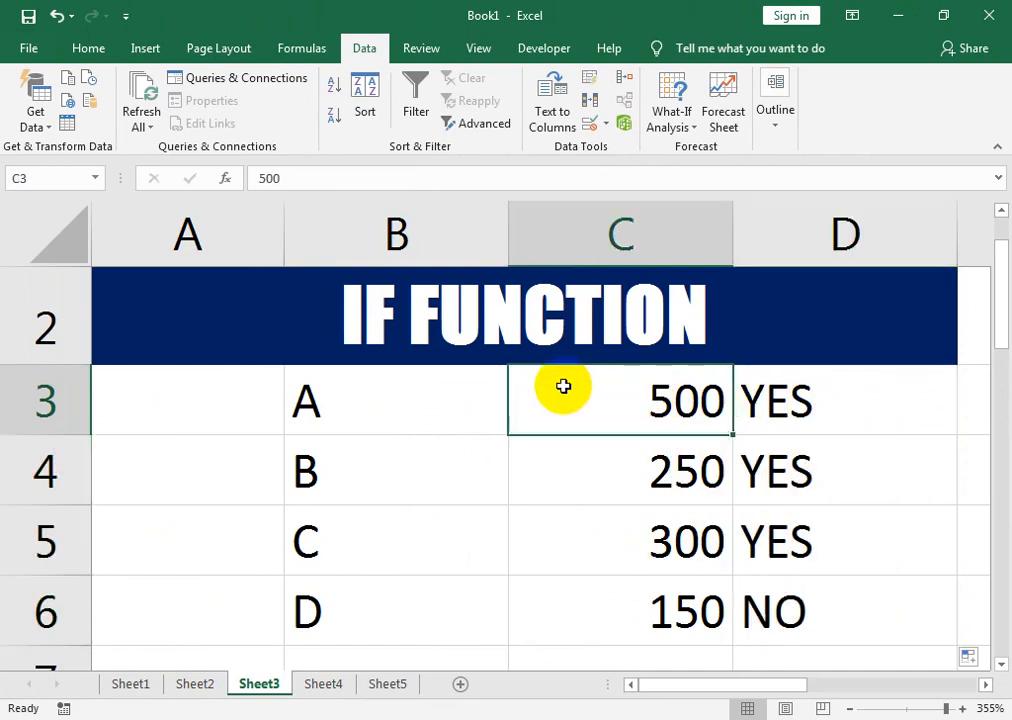
type("1")
type("5")
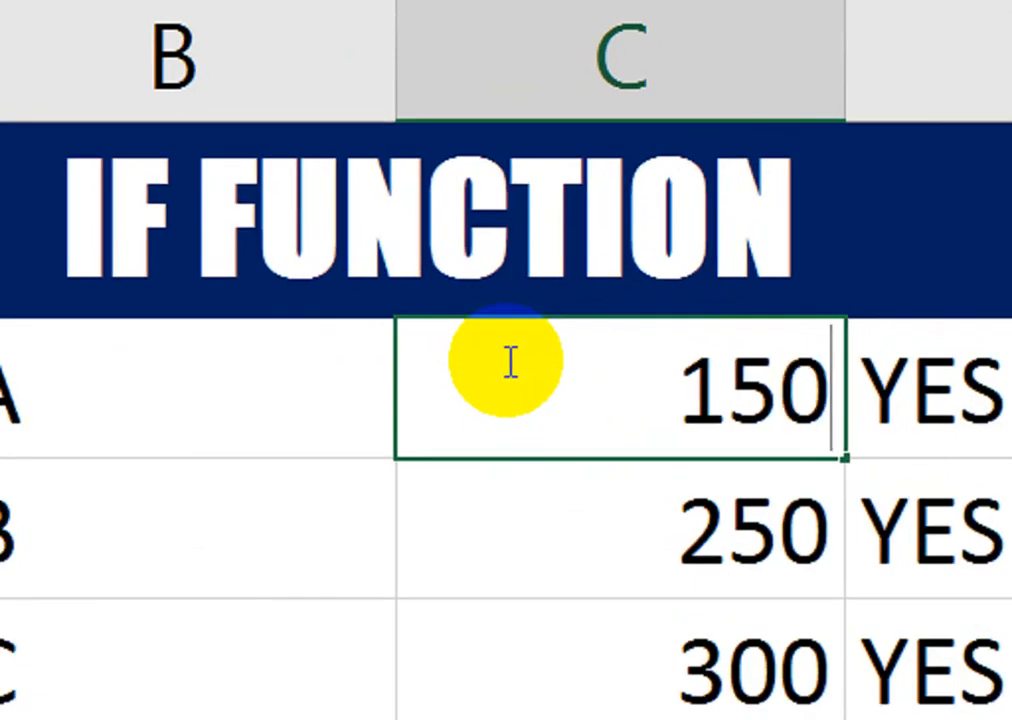
key("Return")
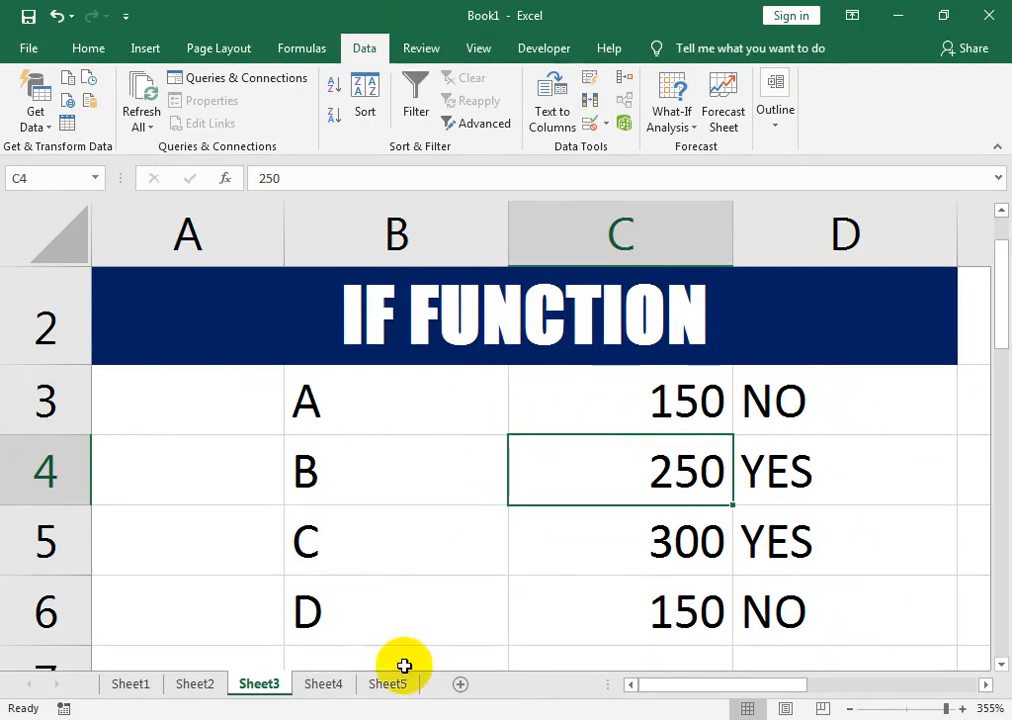
- On Sheet4, calculate the AMOUNT in D4 with =B4*C4 and fill the formula down to D9
left_click(320, 684)
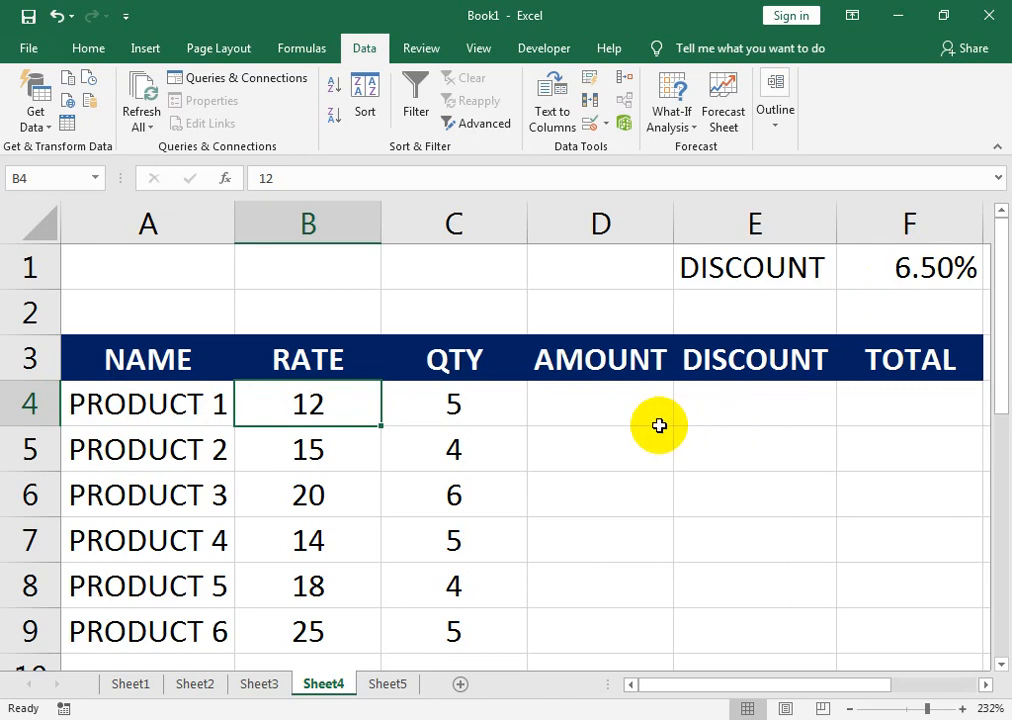
left_click(594, 406)
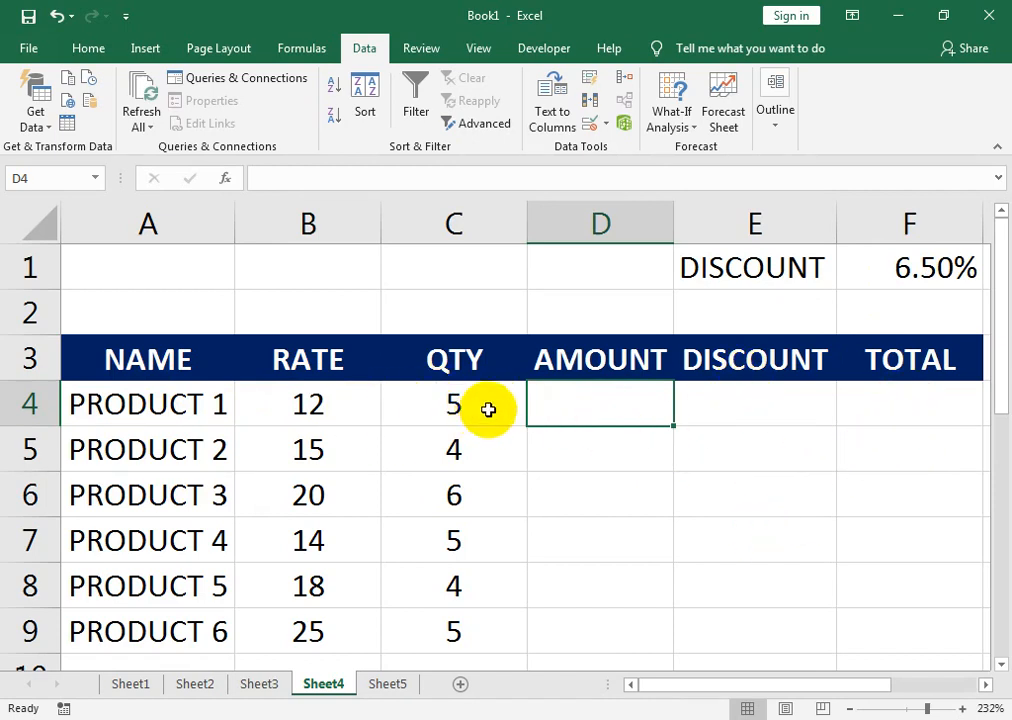
type("=")
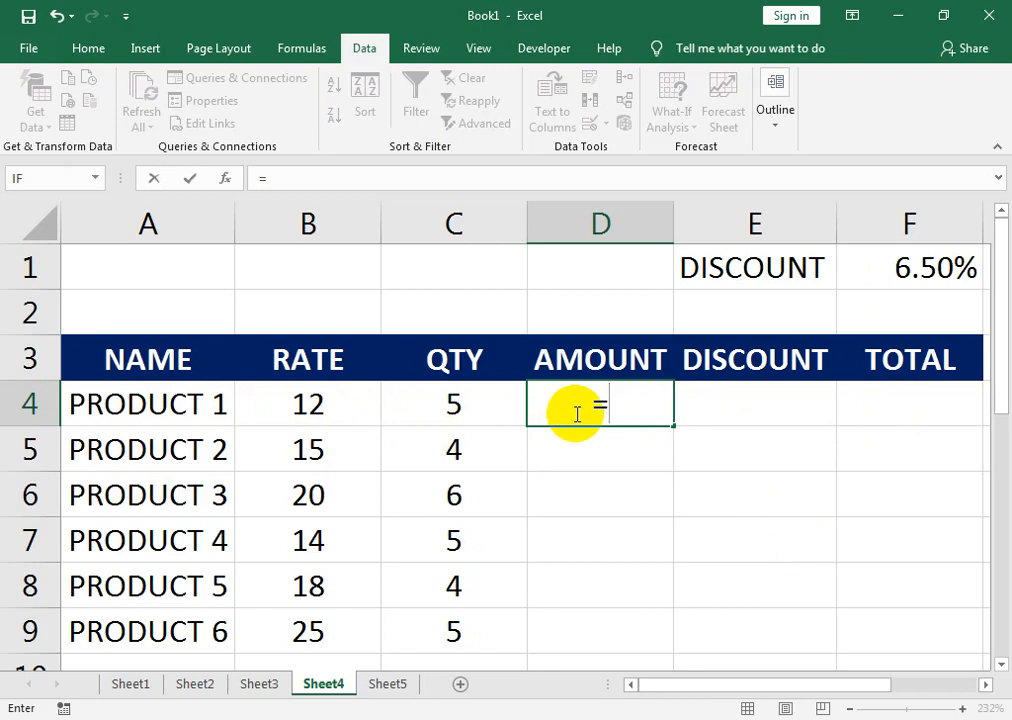
left_click(330, 399)
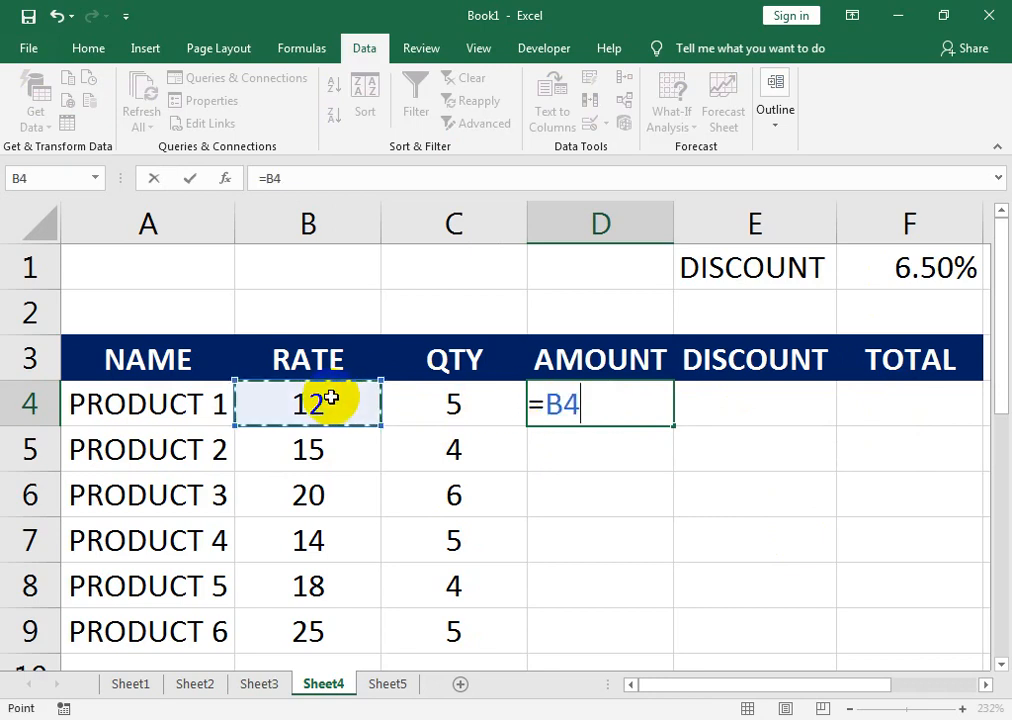
type("*")
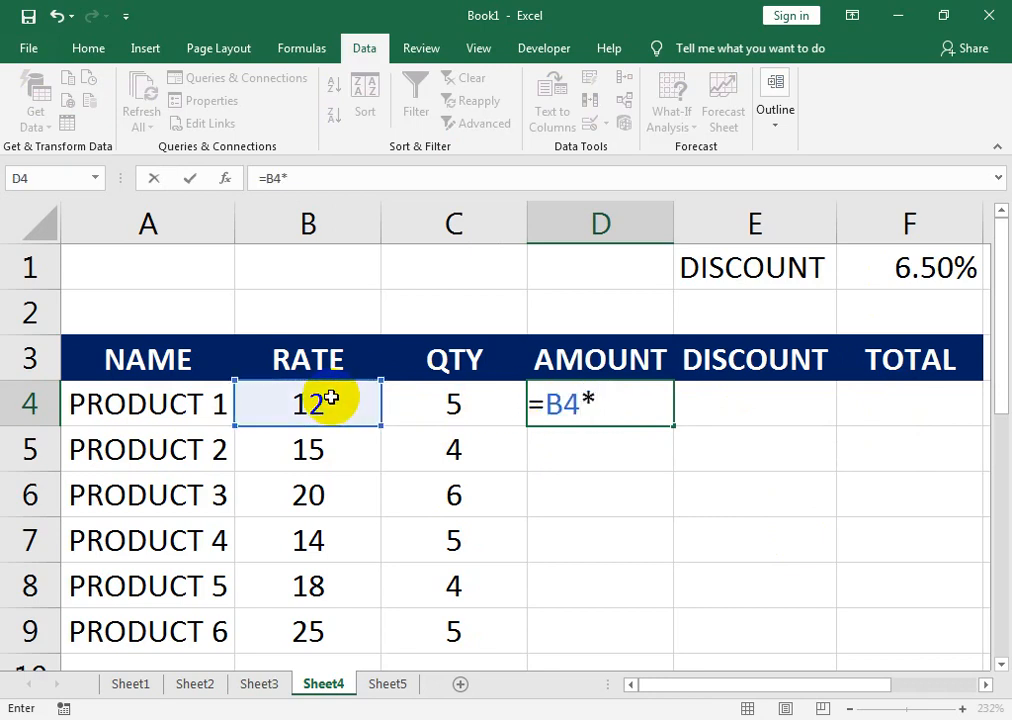
left_click(465, 415)
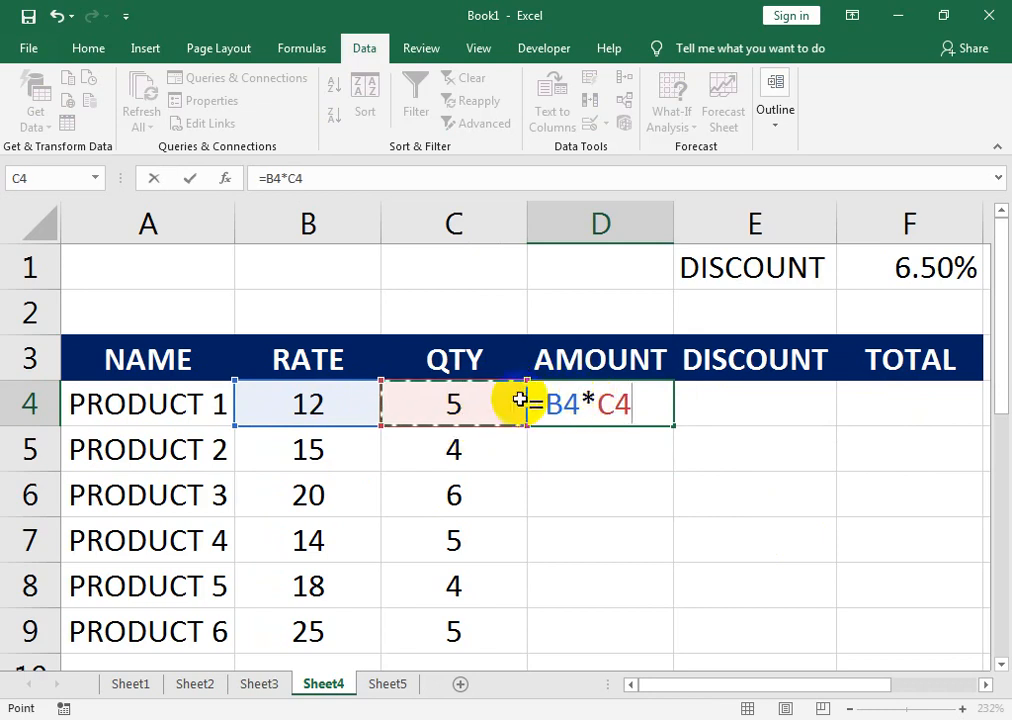
key("Return")
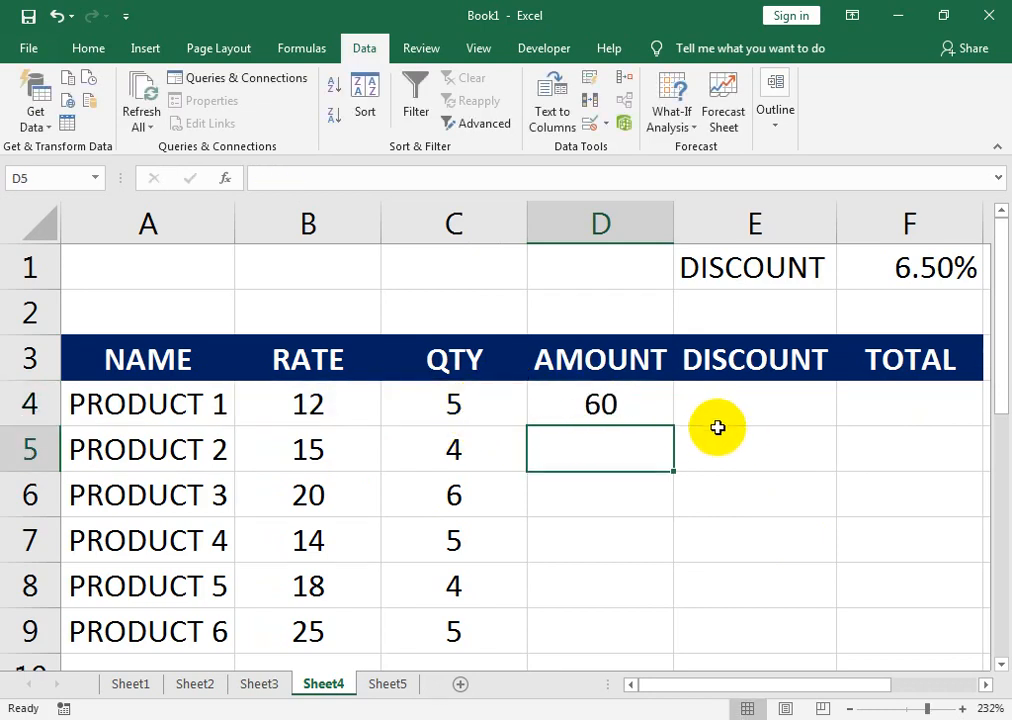
left_click(603, 407)
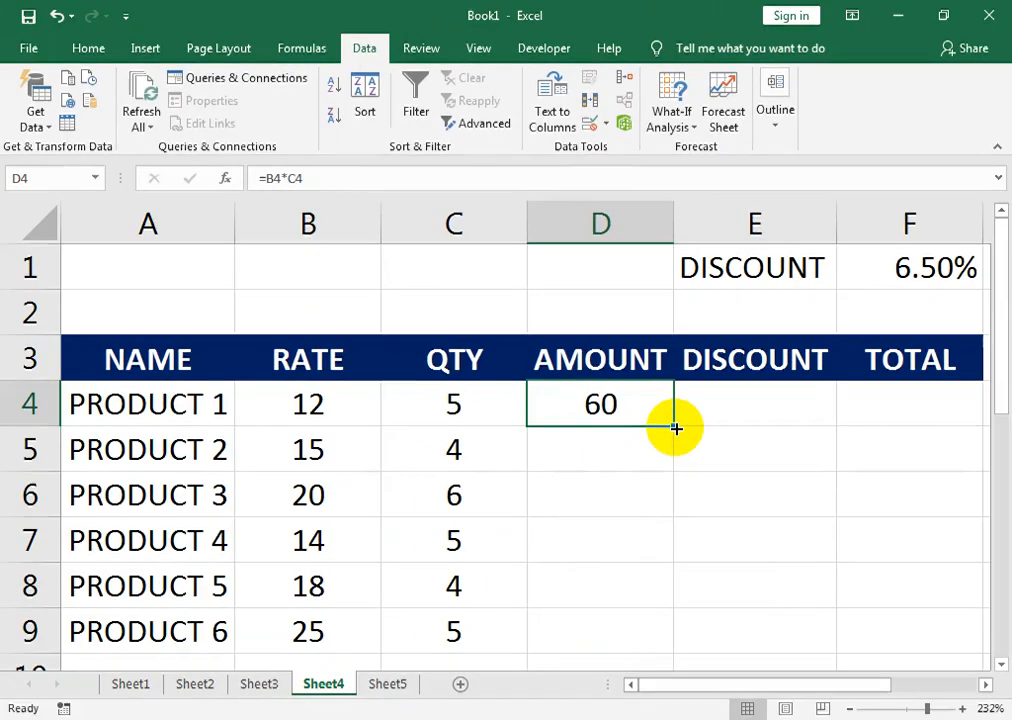
left_click_drag(676, 428, 647, 640)
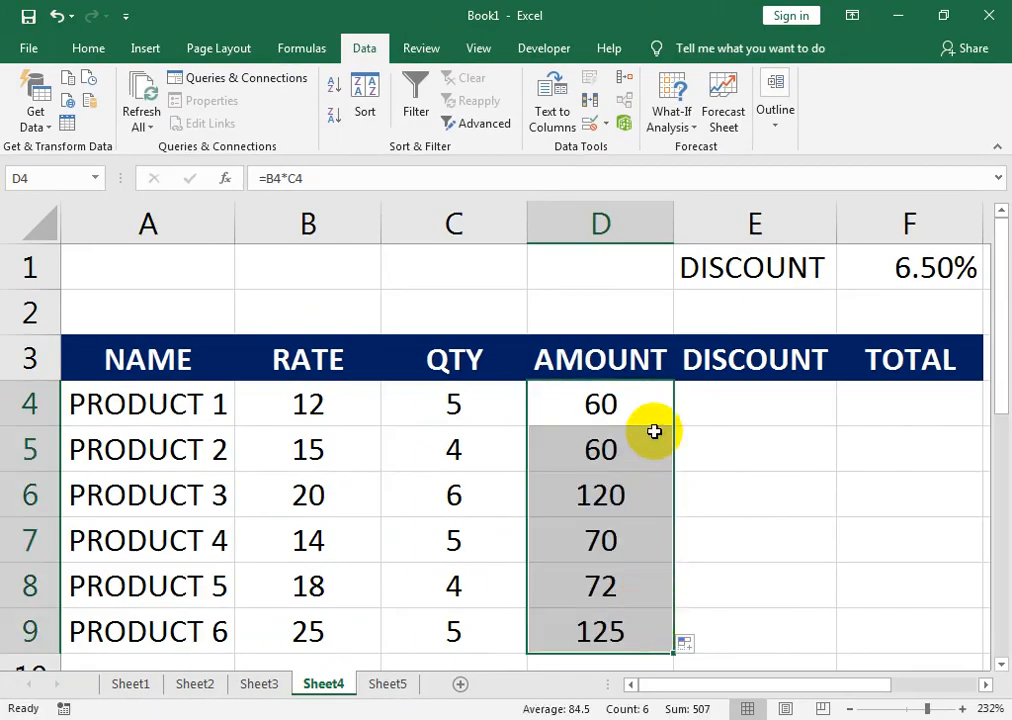
left_click(565, 420)
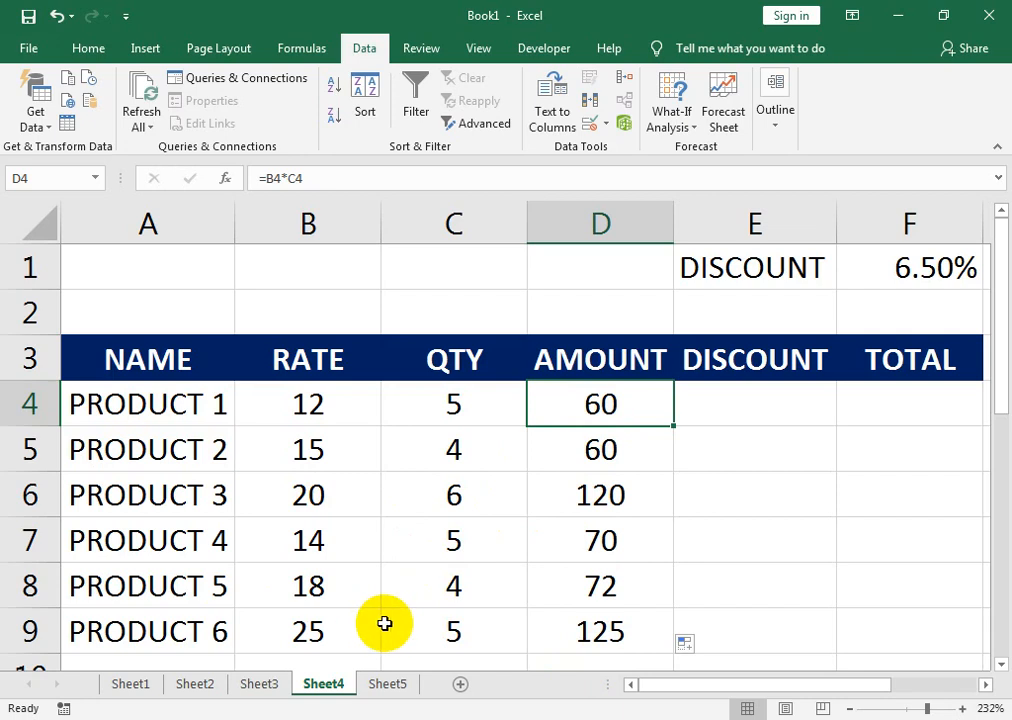
- Calculate the DISCOUNT for PRODUCT 1 in E4 with the formula =D4*F1
left_click(737, 408)
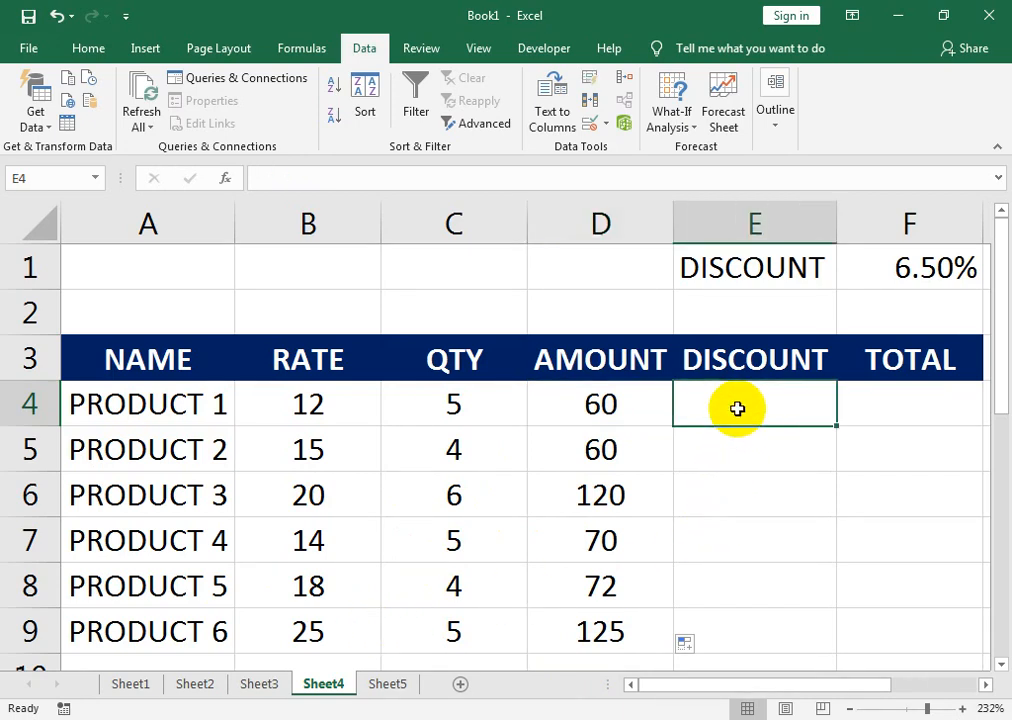
type("=")
left_click(605, 406)
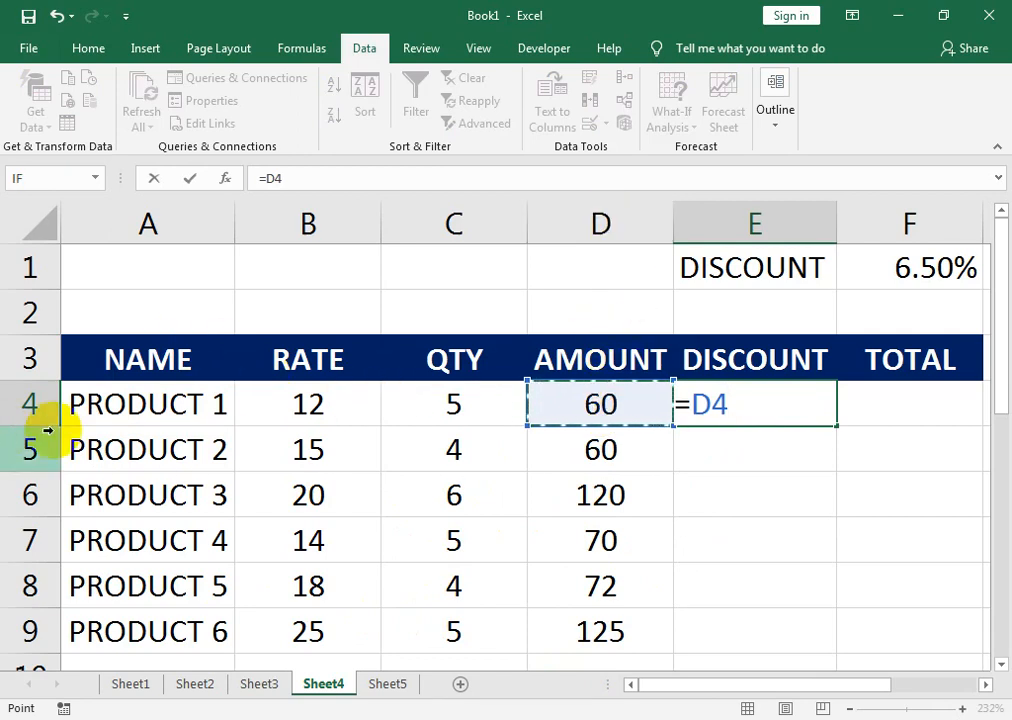
type("*")
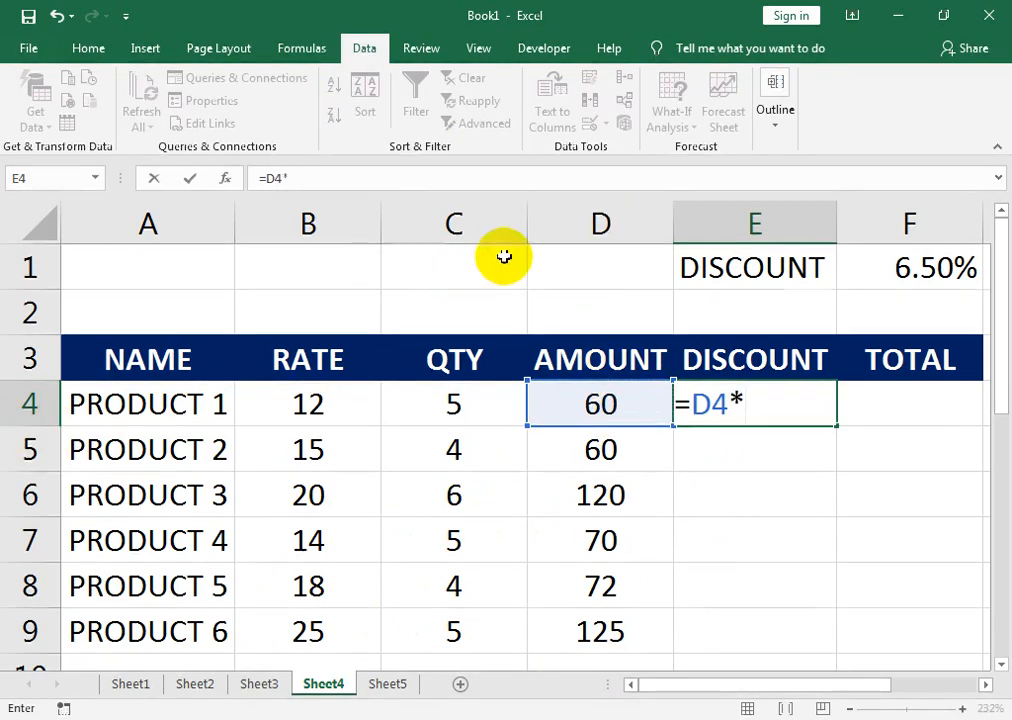
left_click(922, 268)
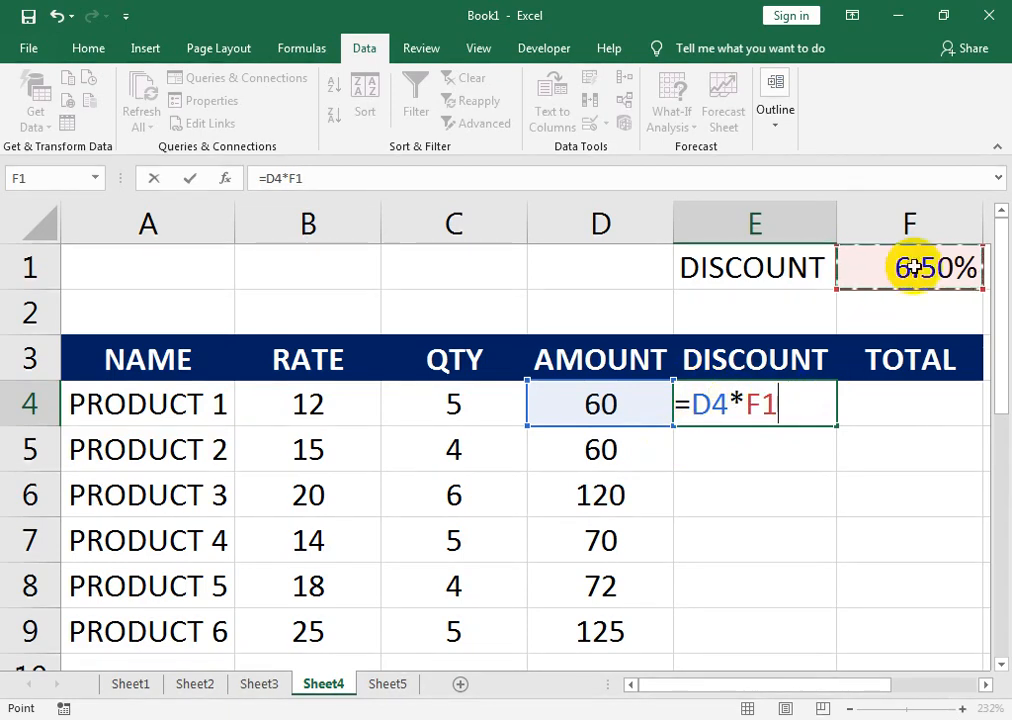
key("Return")
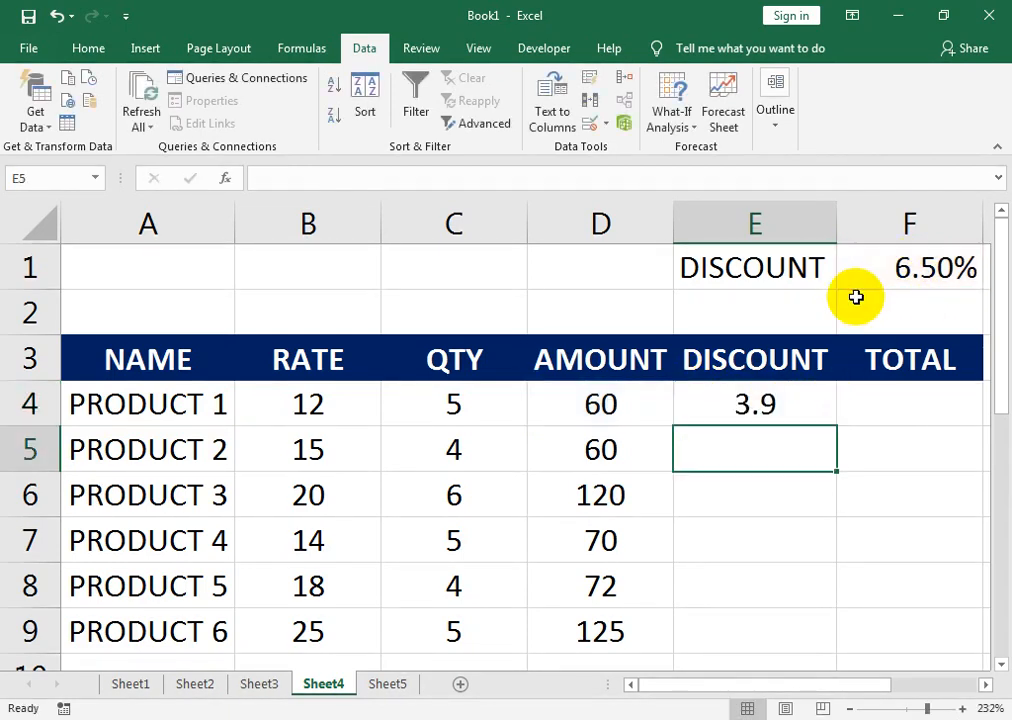
- Try to fill the E4 discount formula down to E9 and inspect the copied formula in E7
left_click(750, 410)
left_click_drag(836, 425, 829, 638)
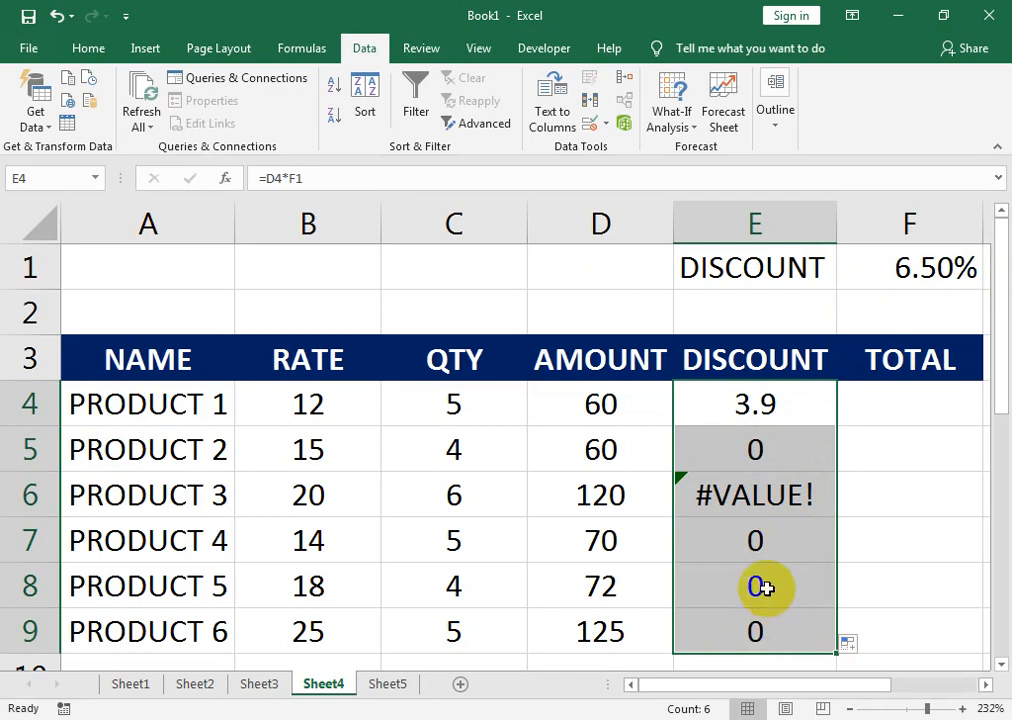
double_click(739, 540)
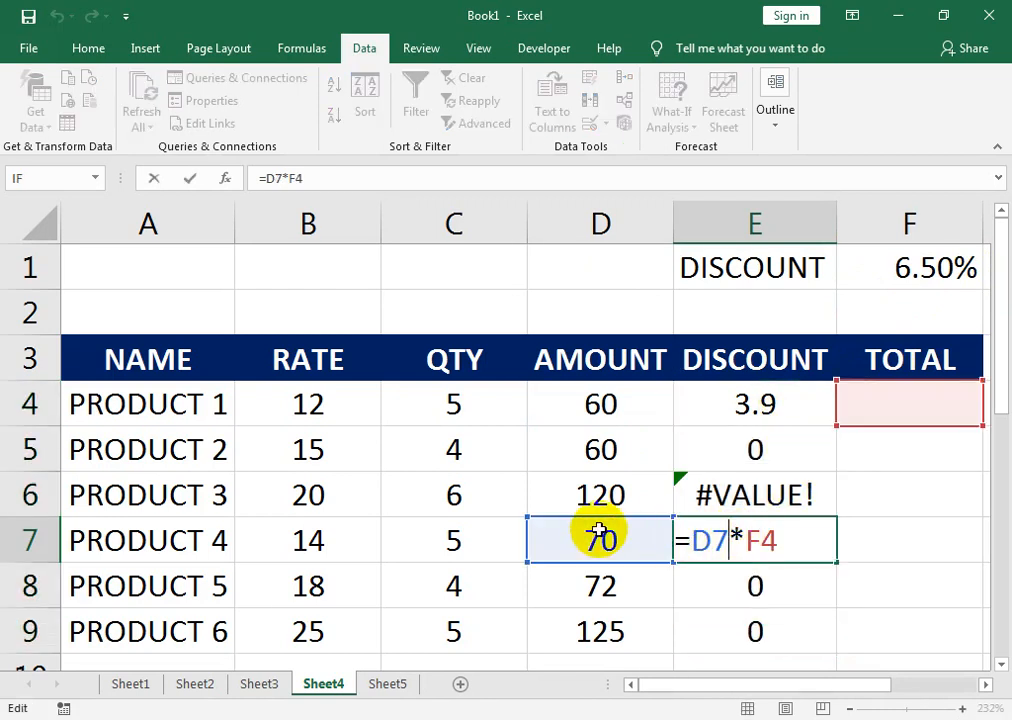
key("Return")
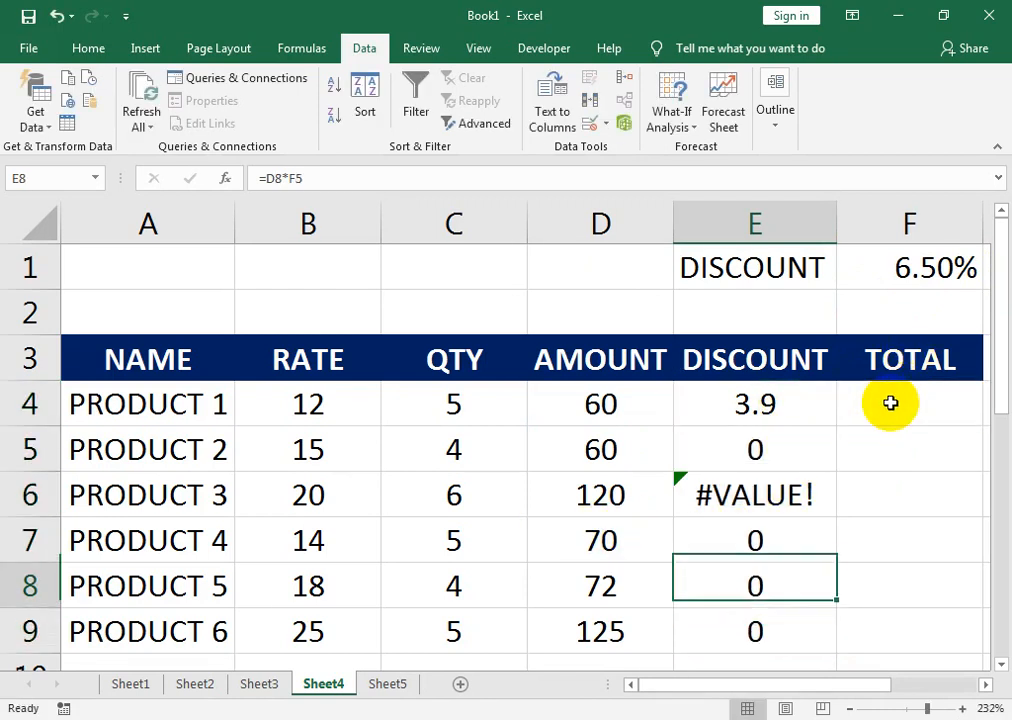
- Make the discount rate reference in E4 absolute as =D4*$F$1, refill the formula down to E9, and check the copied formulas
left_click(740, 402)
double_click(740, 402)
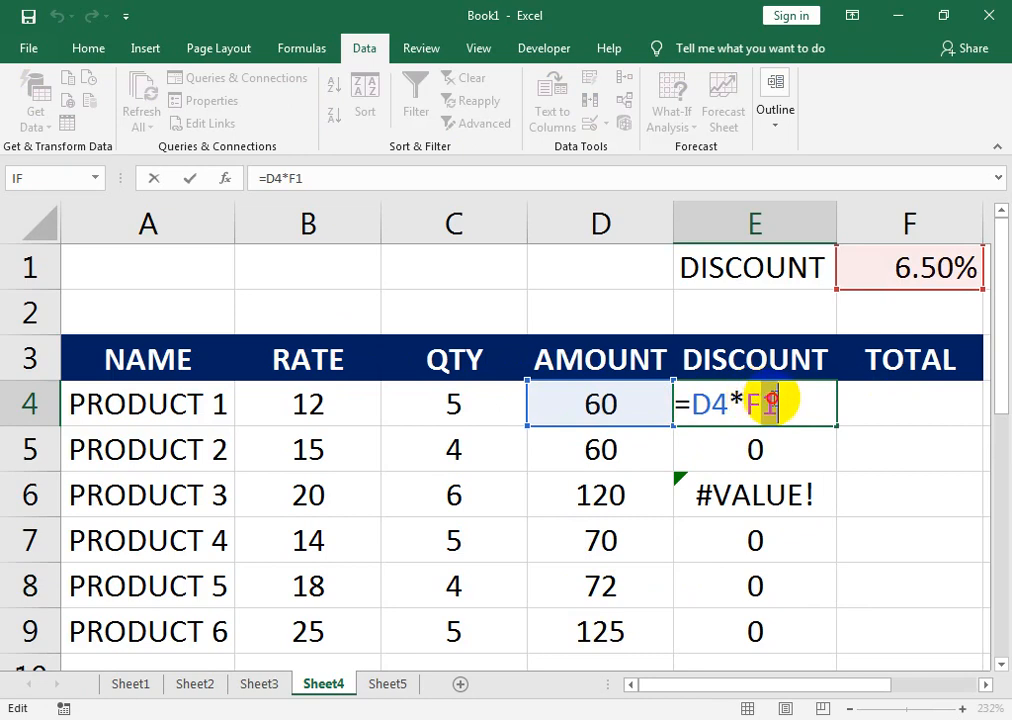
left_click_drag(777, 401, 742, 402)
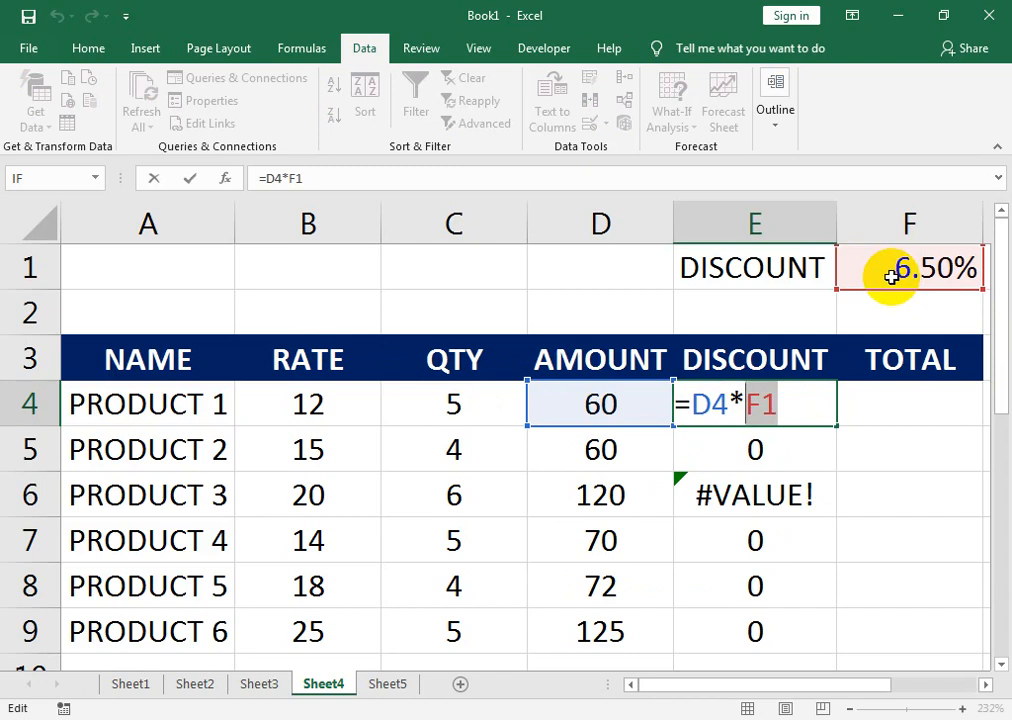
key("F4")
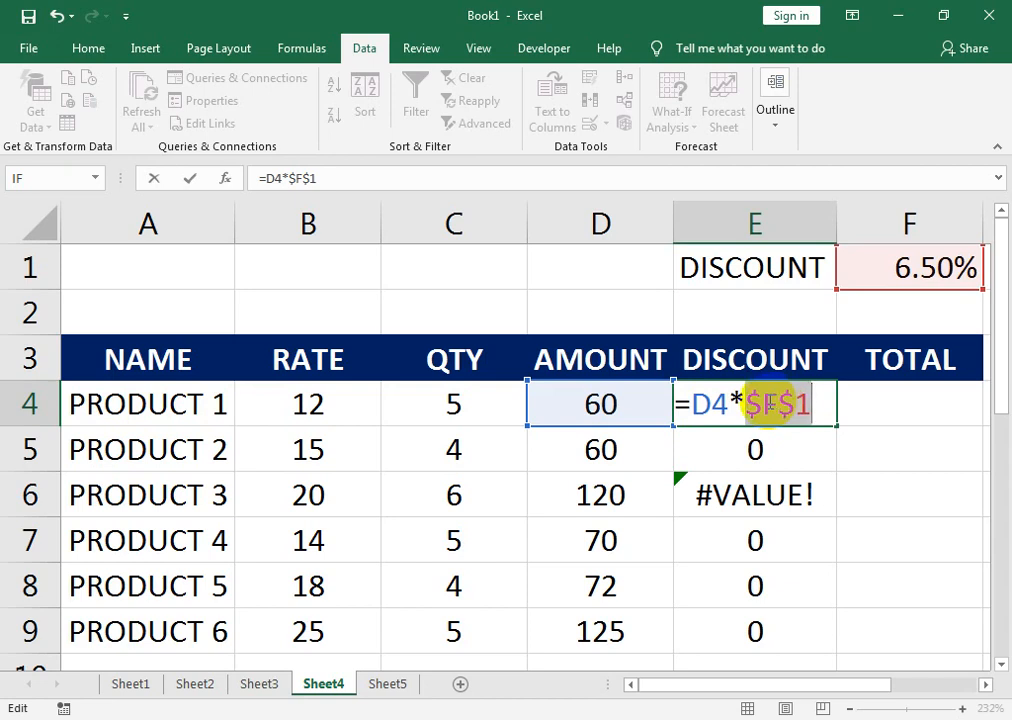
key("Return")
left_click(785, 412)
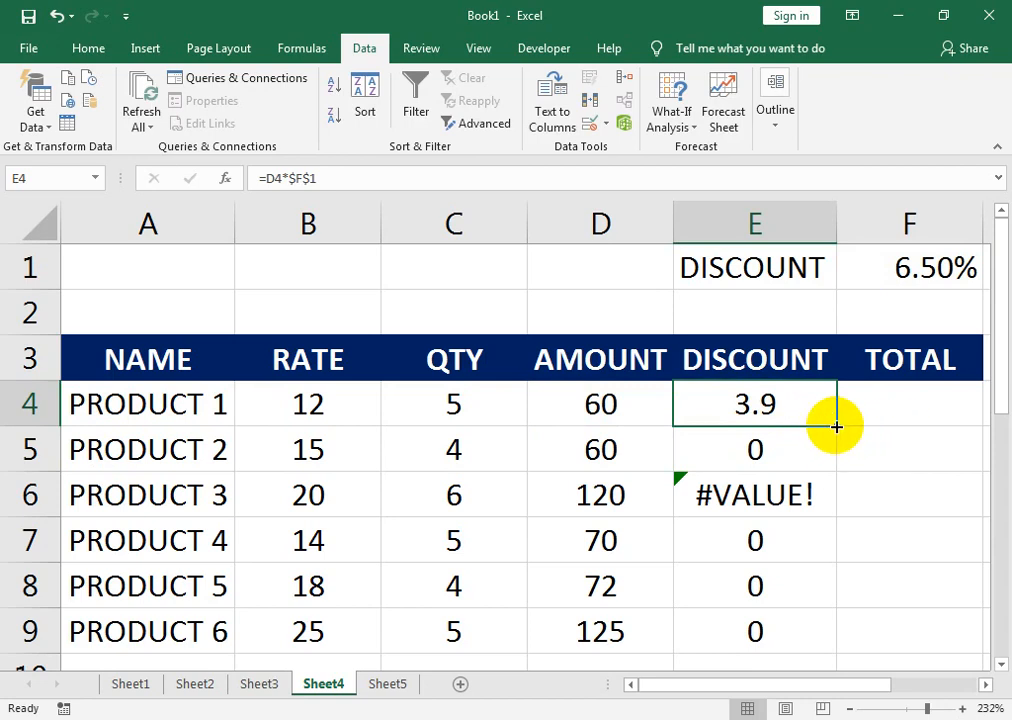
double_click(836, 427)
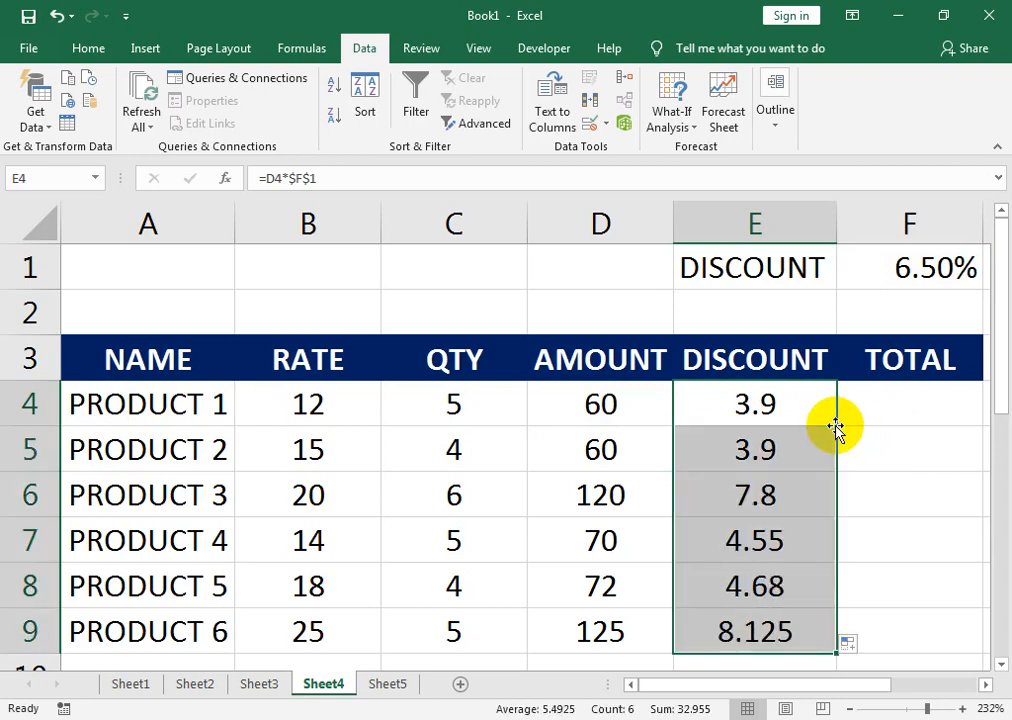
left_click(782, 447)
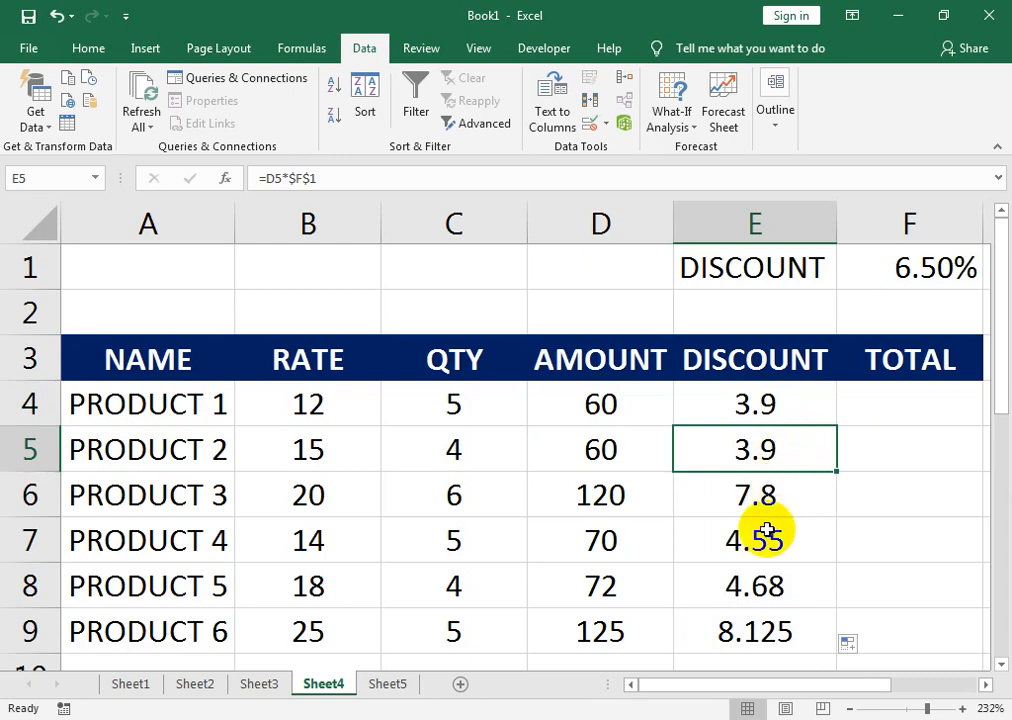
left_click(765, 532)
left_click(738, 586)
left_click(742, 628)
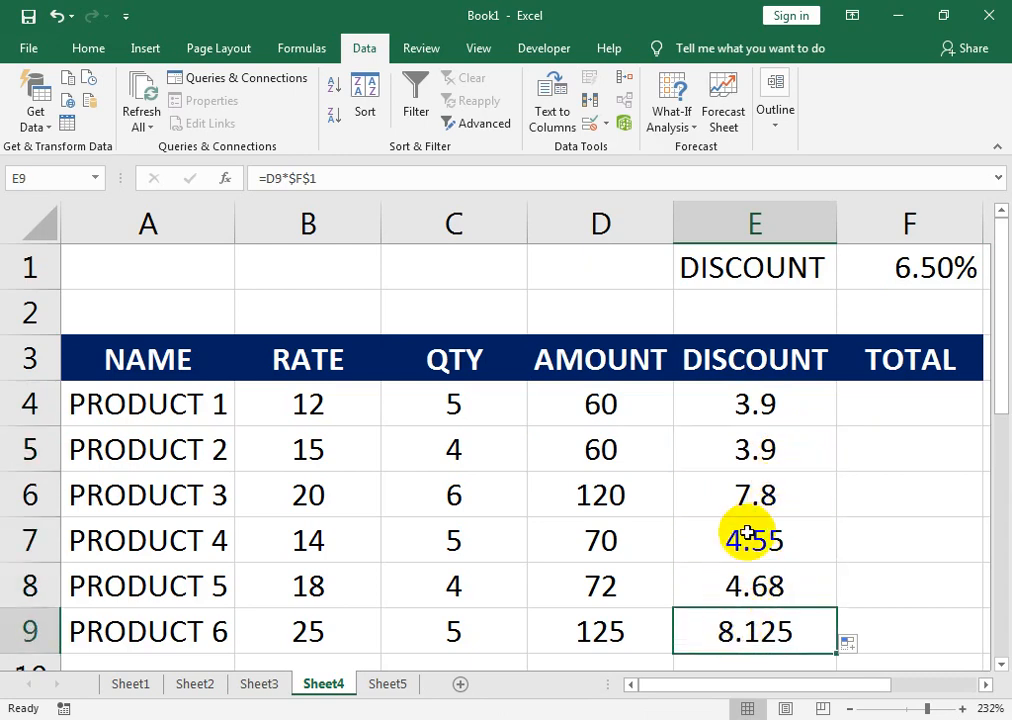
left_click(800, 408)
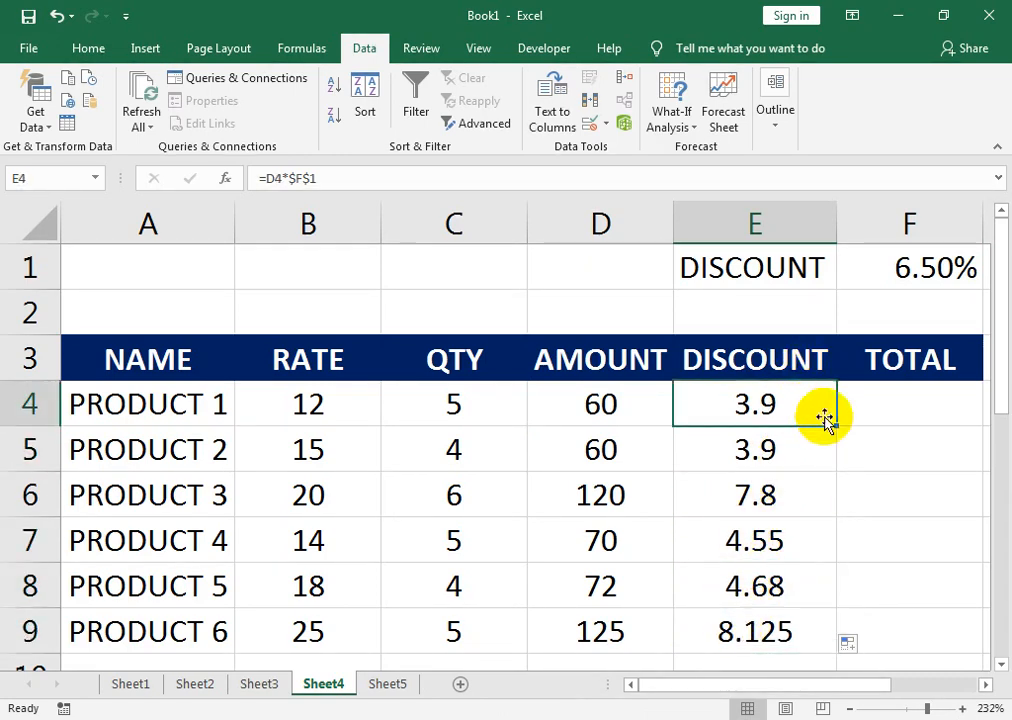
- Calculate the TOTAL in F4 with =D4-E4 and fill the formula down to F9
left_click(872, 432)
left_click(876, 410)
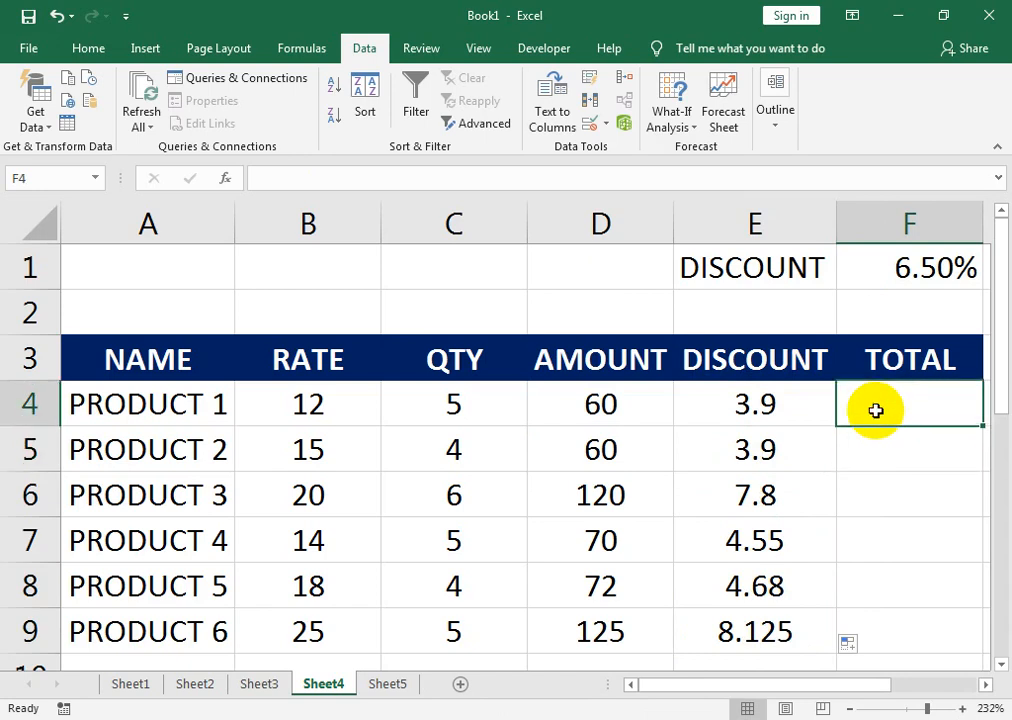
type("=")
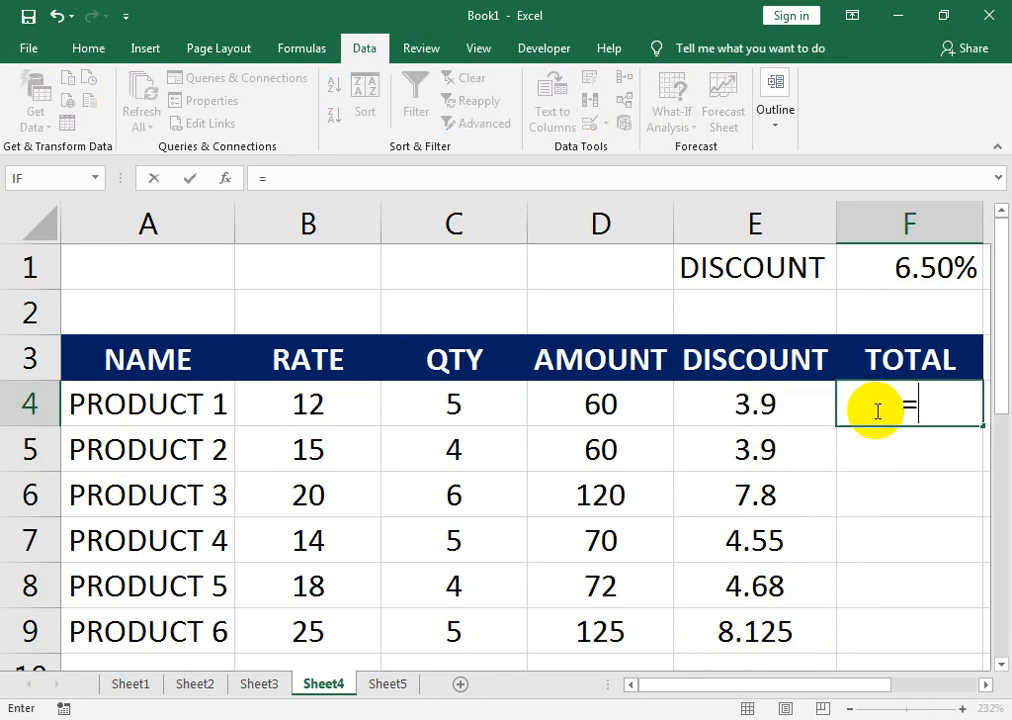
key("Left")
key("Left")
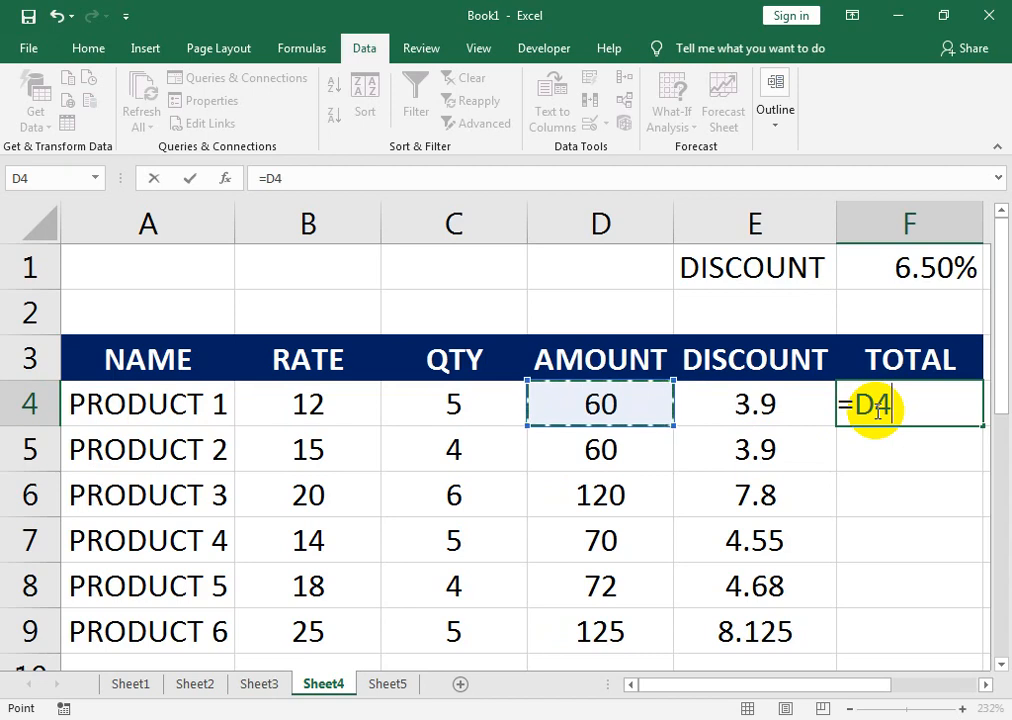
type("-")
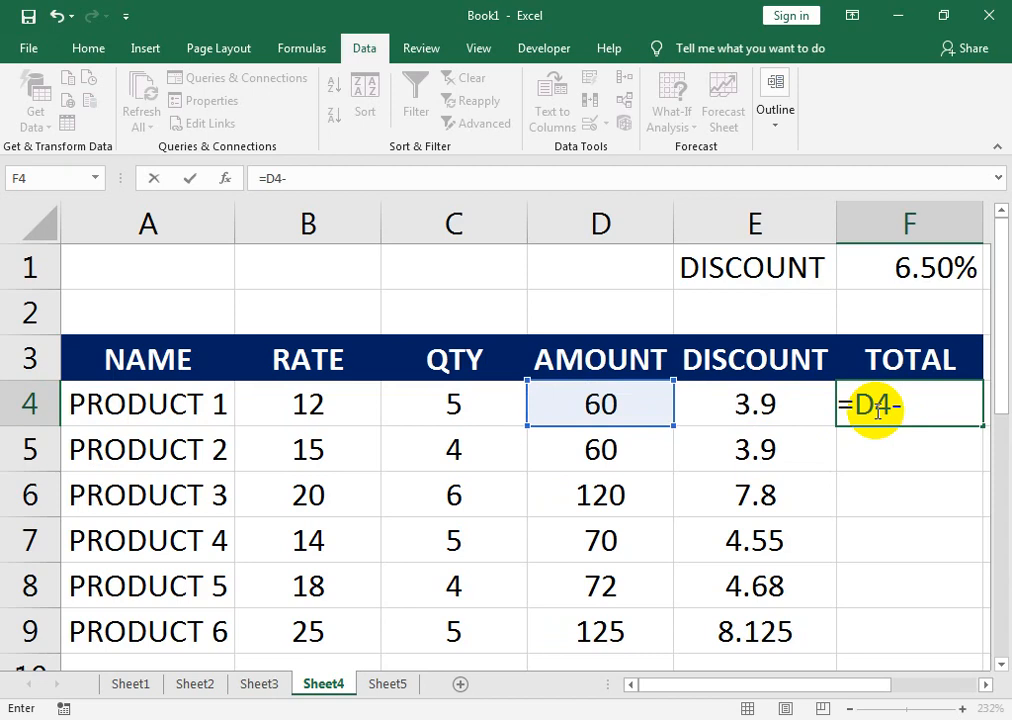
key("Left")
type("3")
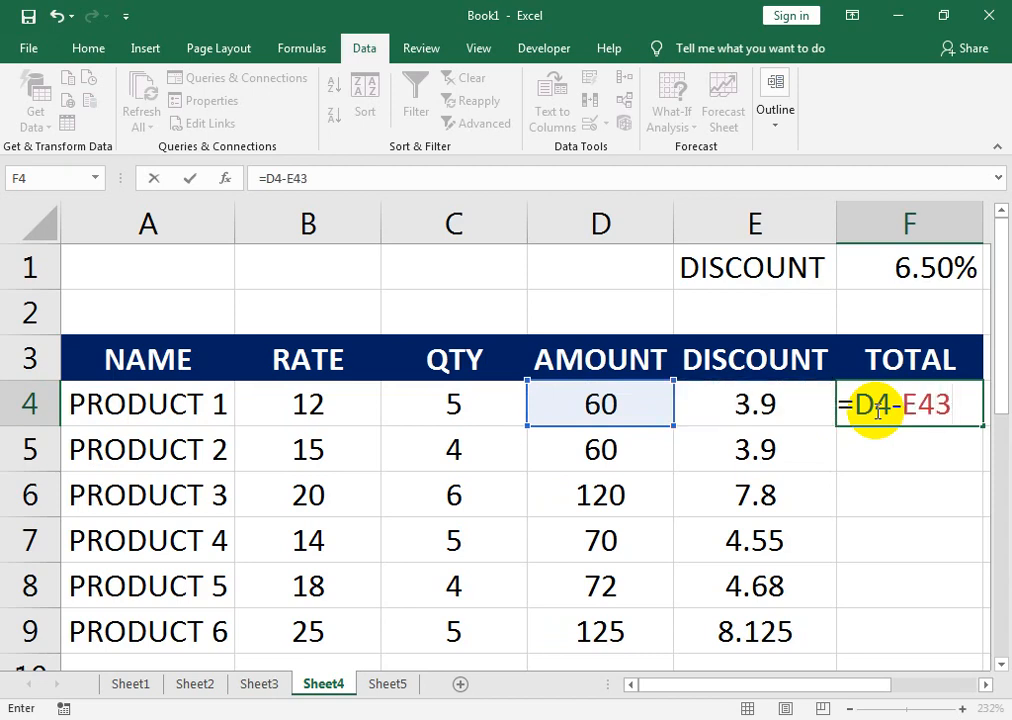
key("BackSpace")
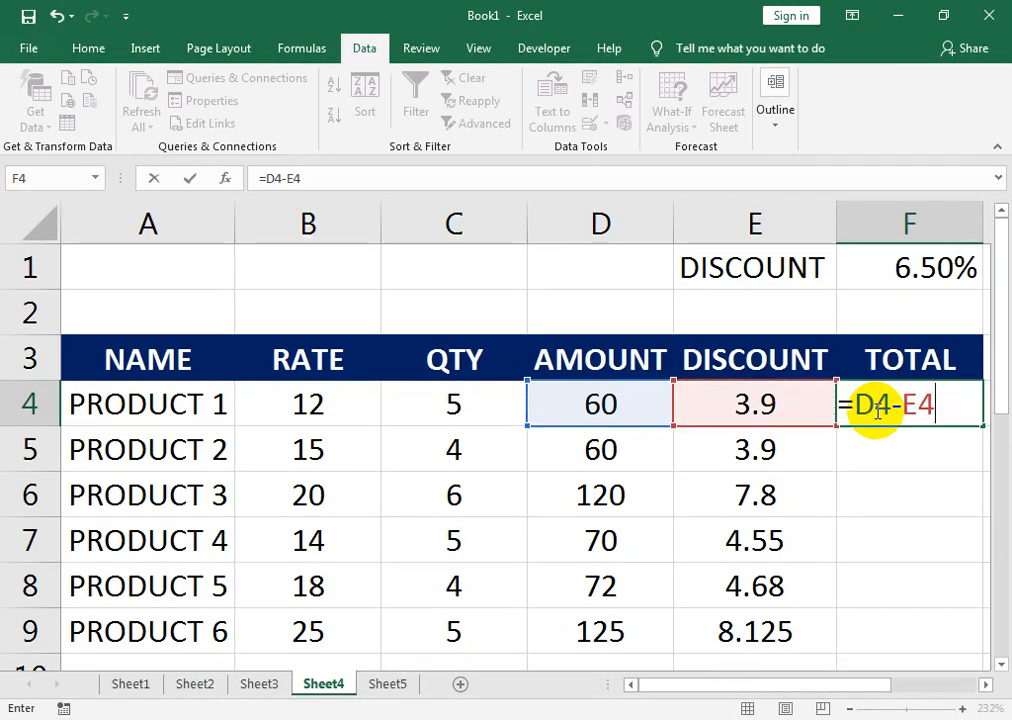
key("Return")
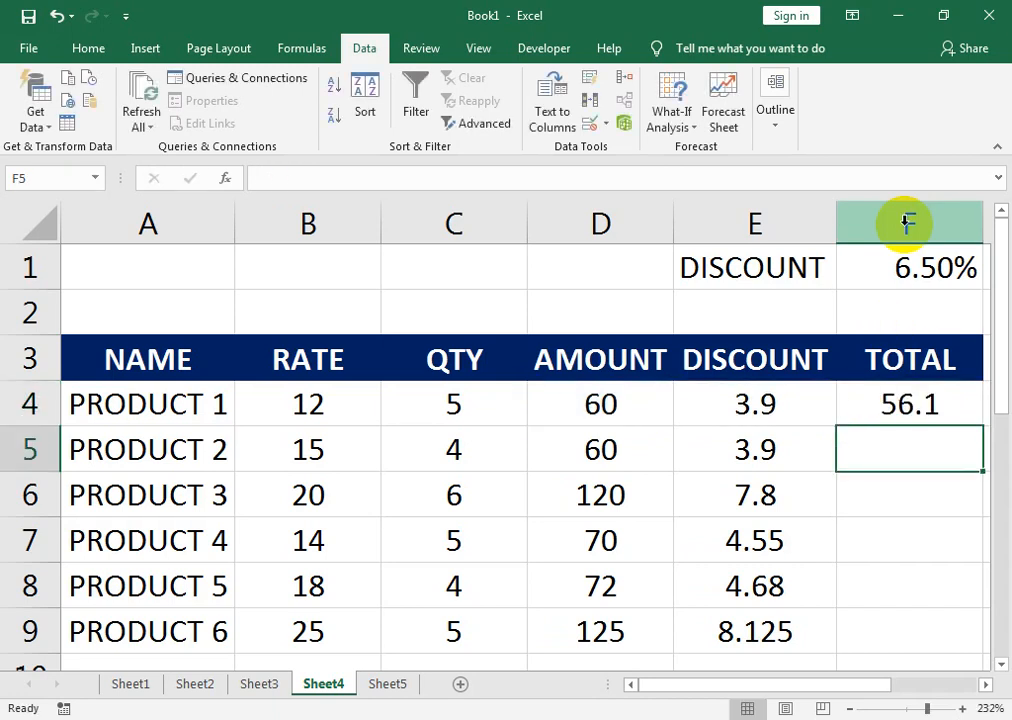
left_click(968, 403)
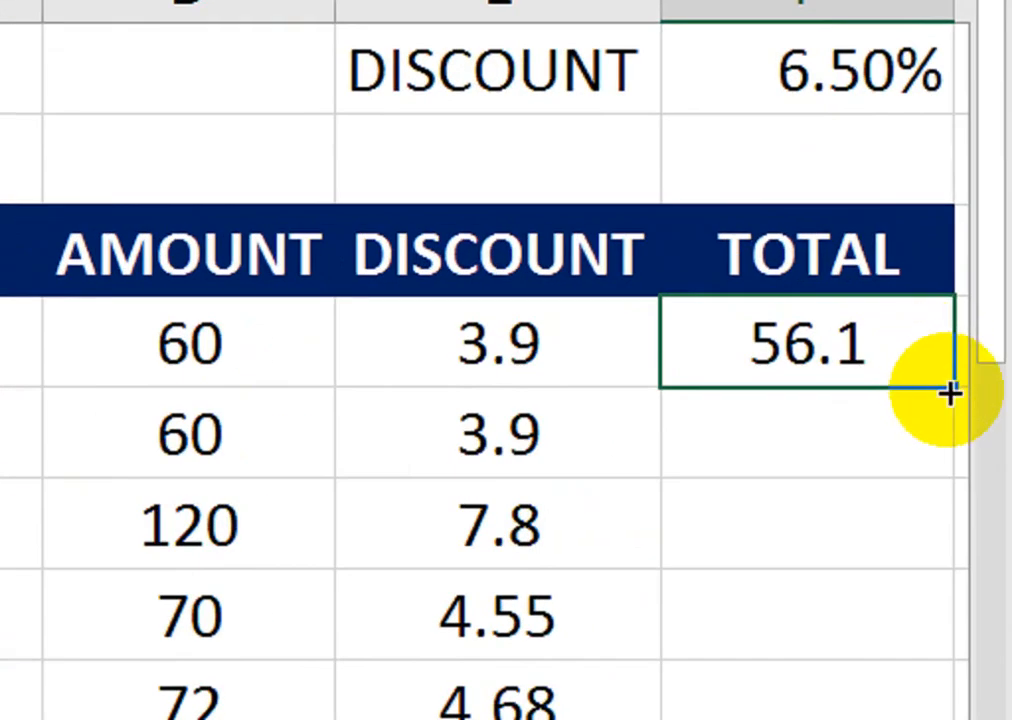
left_click_drag(950, 390, 963, 634)
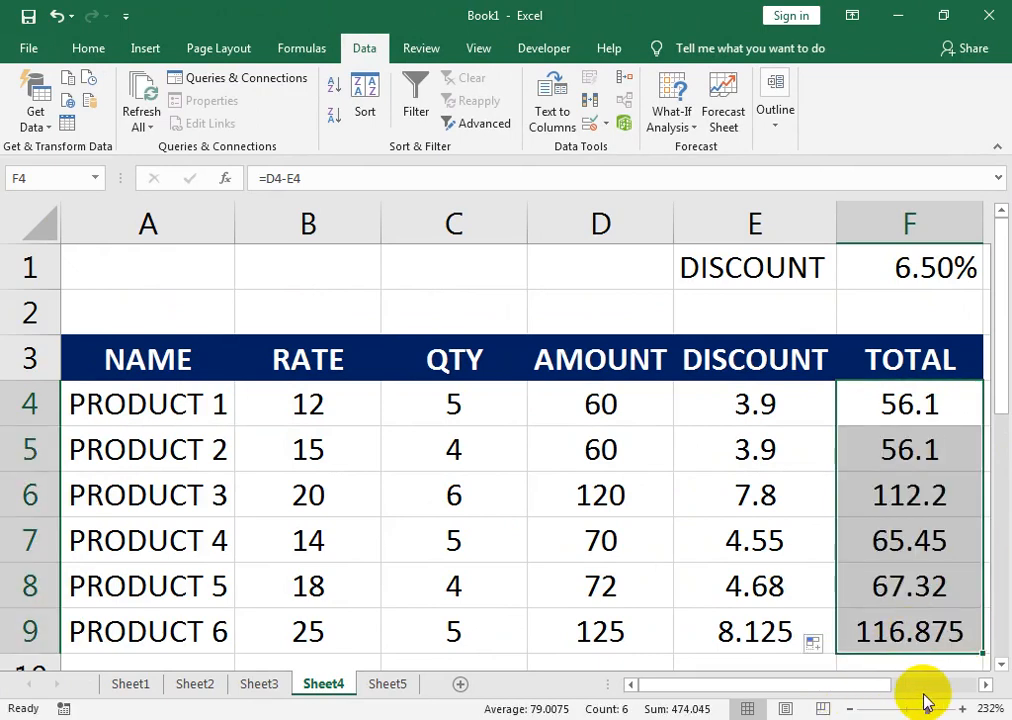
- Add AutoSum totals for the AMOUNT, DISCOUNT and TOTAL columns in D10:F10
left_click_drag(925, 710, 919, 709)
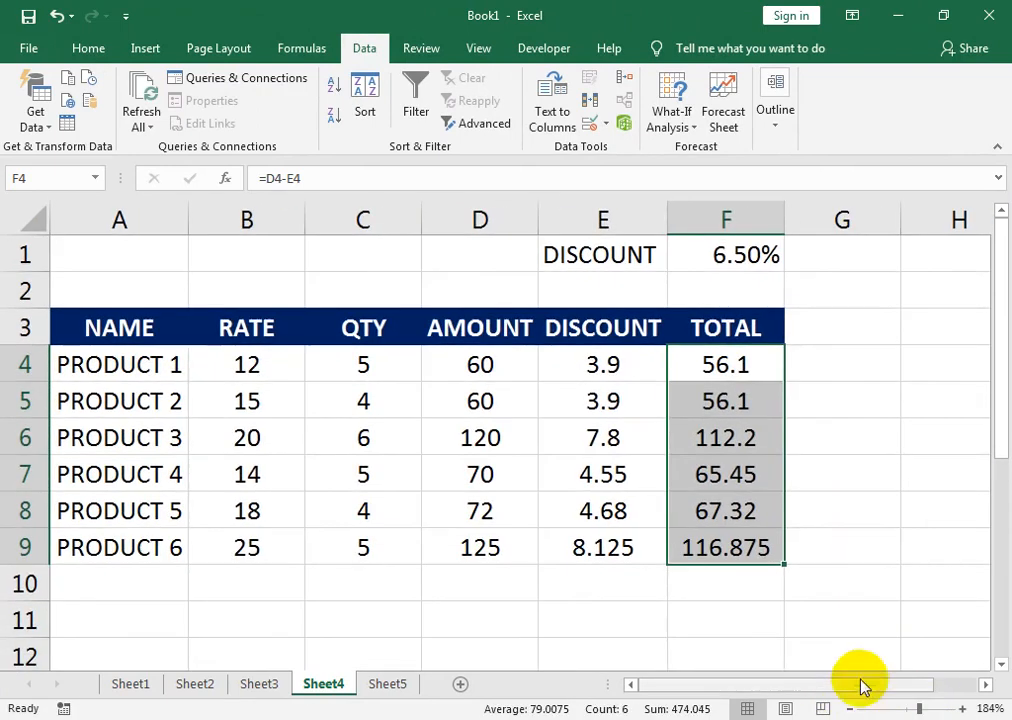
left_click_drag(526, 592, 707, 594)
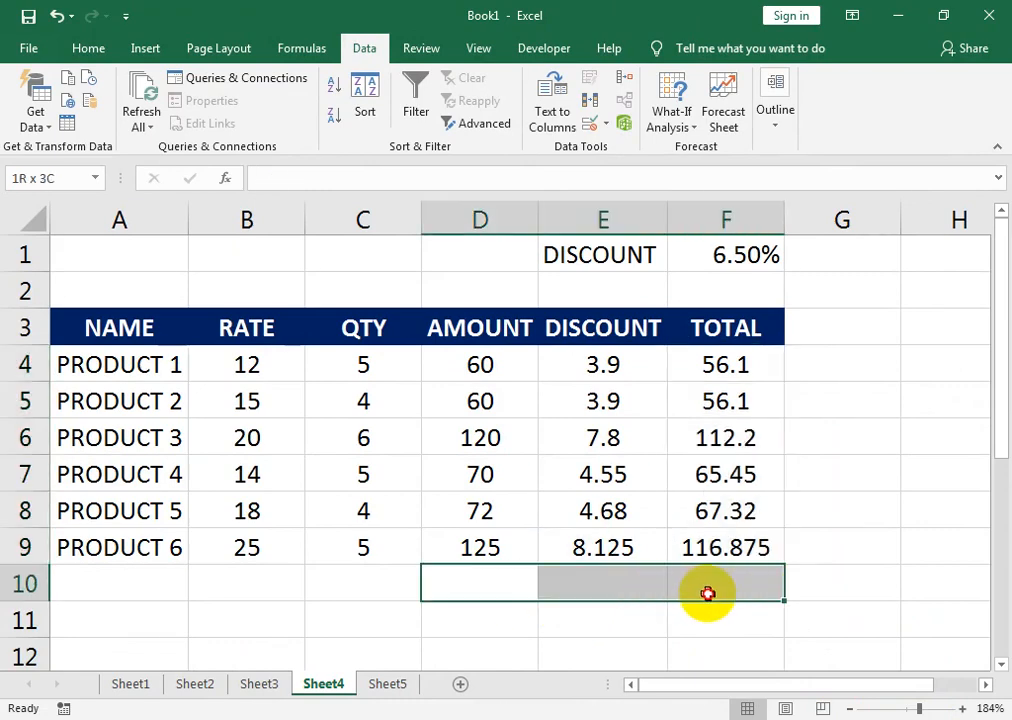
left_click_drag(707, 593, 707, 593)
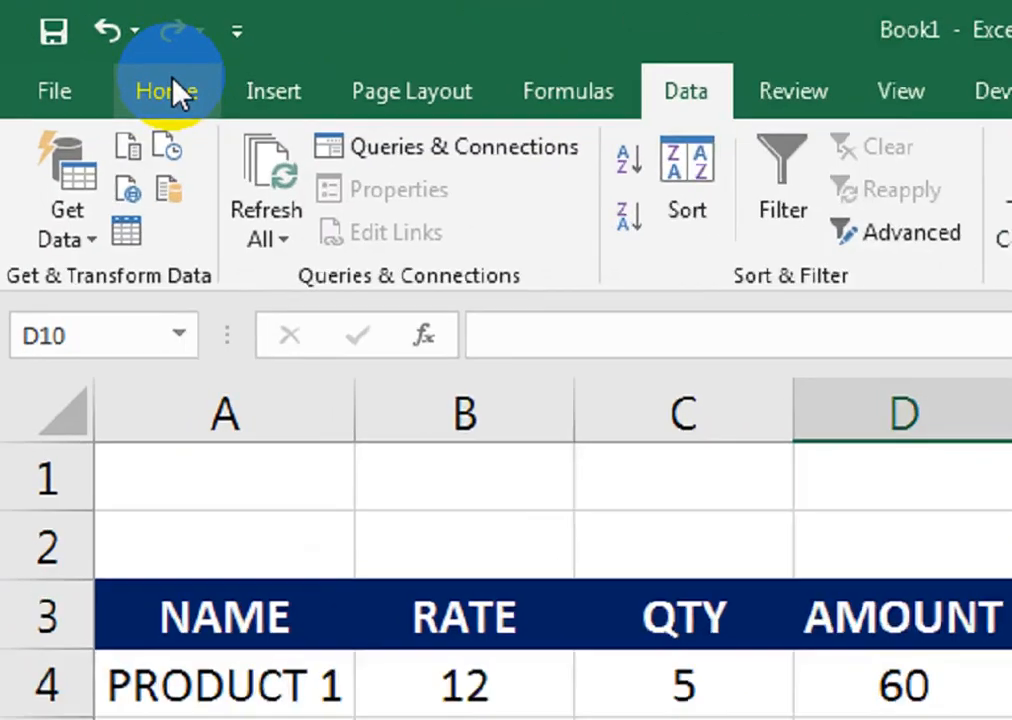
left_click(172, 90)
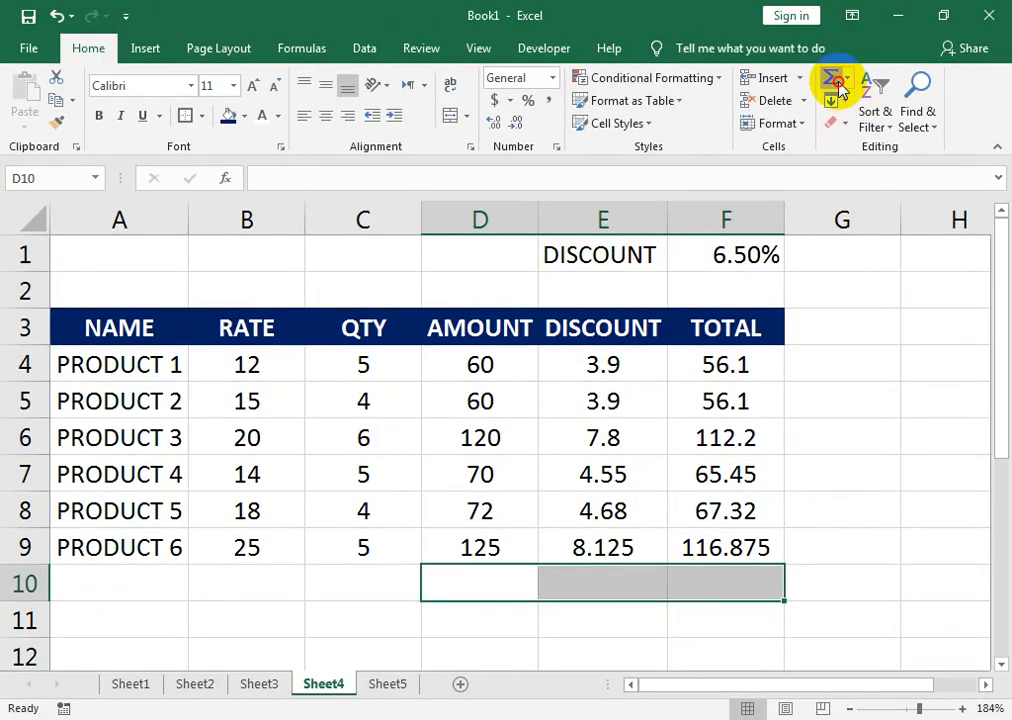
left_click(831, 79)
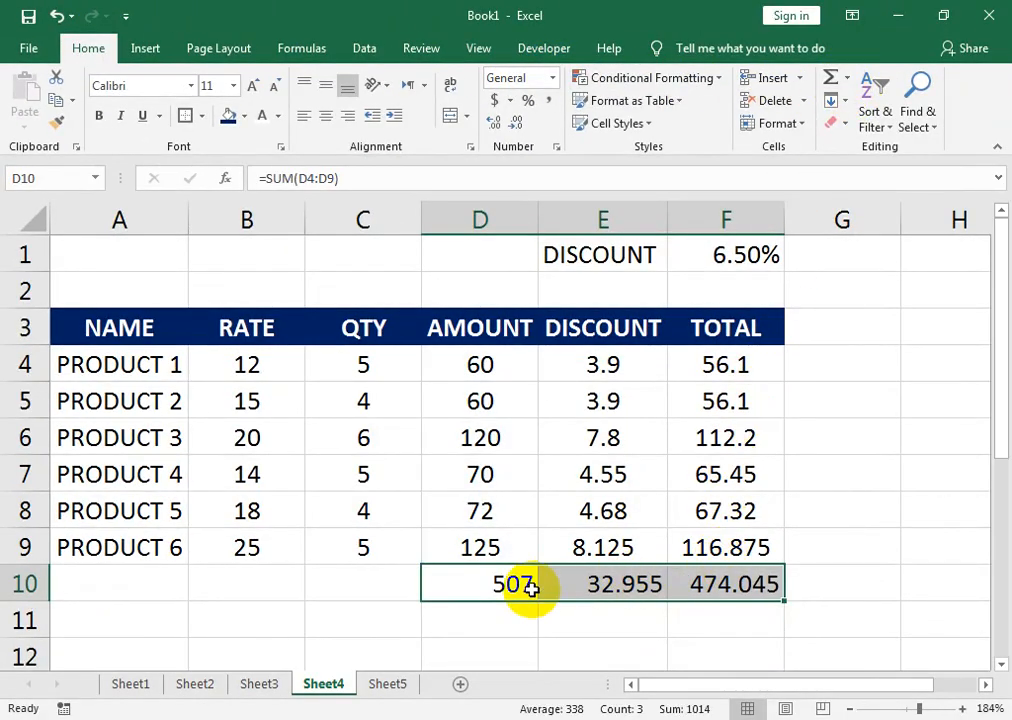
- Merge and center cells A10:C10 and enter the label TOTAL
left_click_drag(90, 580, 380, 597)
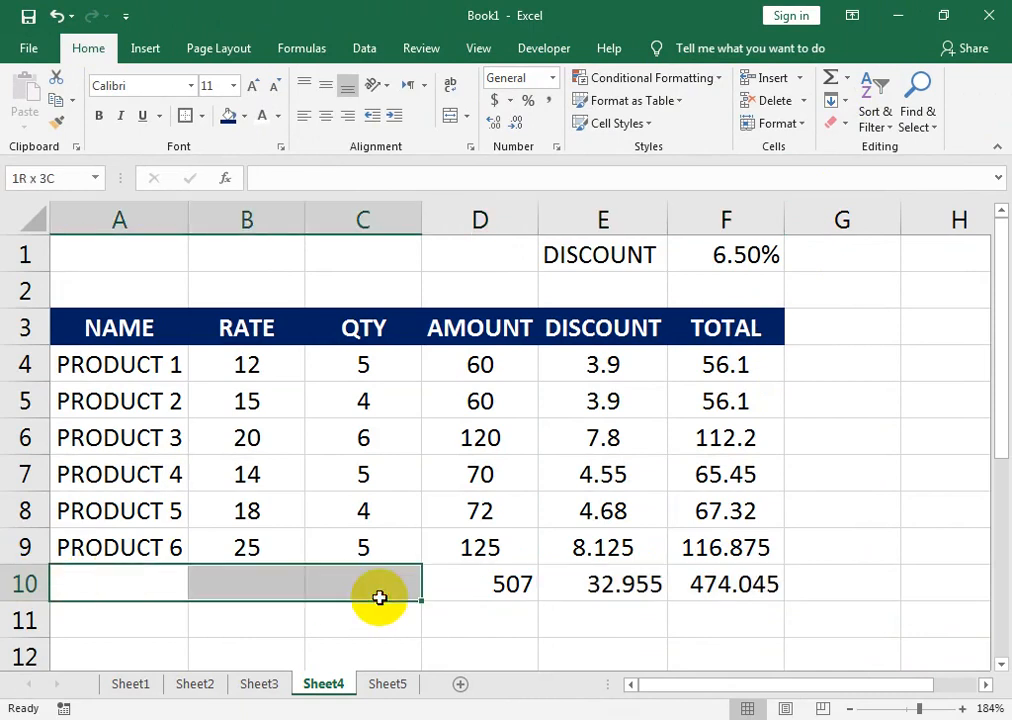
left_click(449, 119)
type("TOTAL")
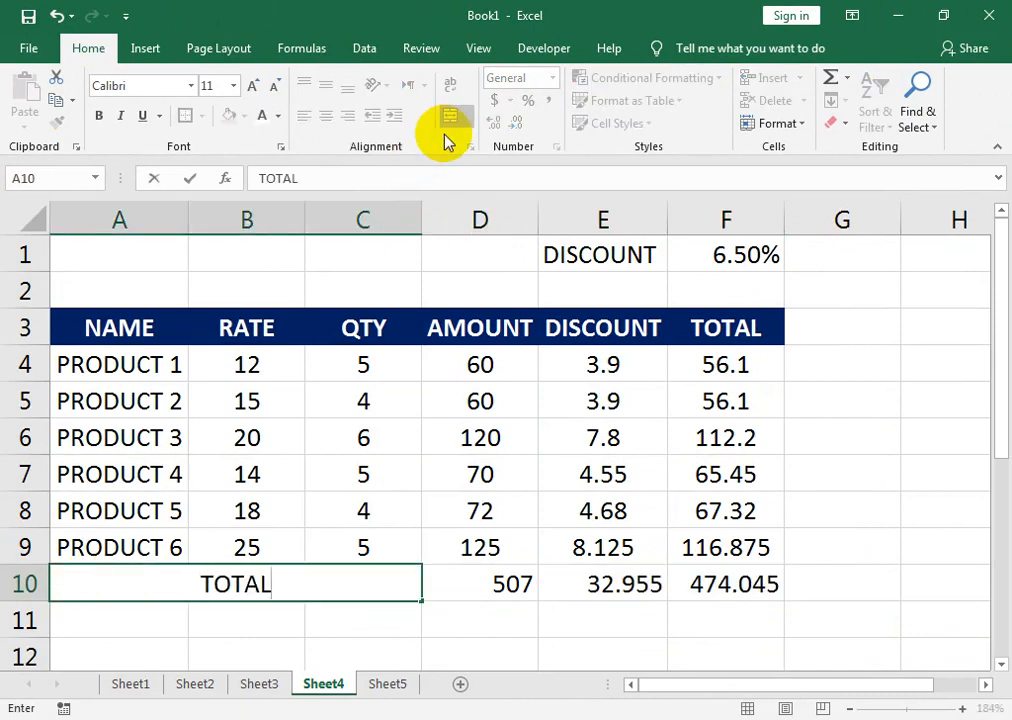
left_click(661, 377)
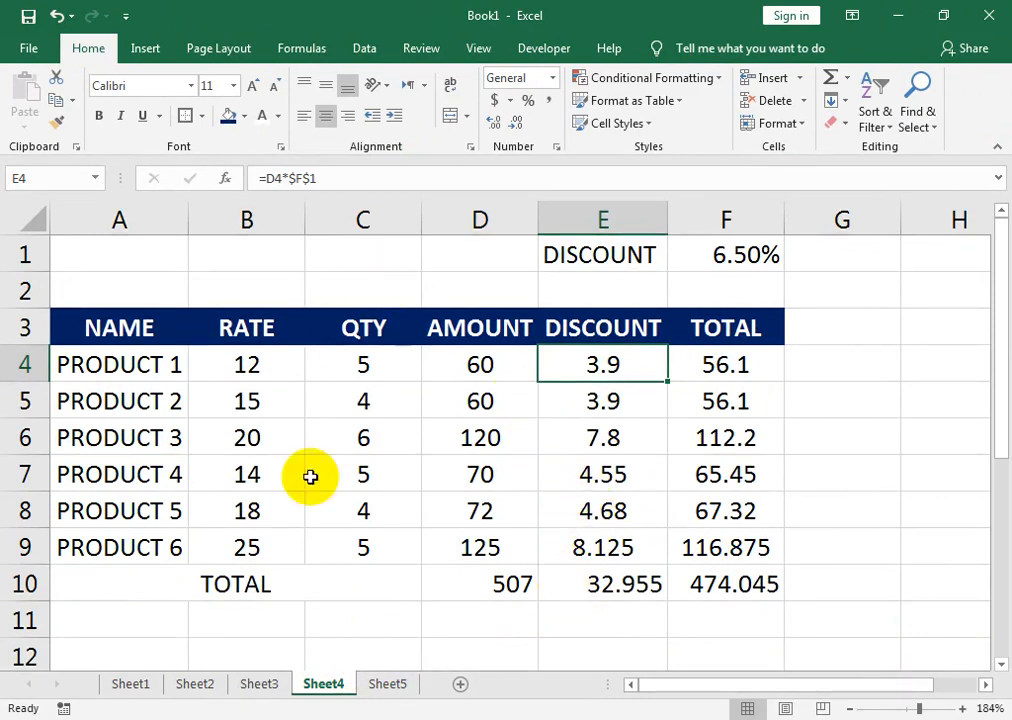
- On Sheet5, set up a Greater Than 400 highlight rule for B2:F10 with Yellow Fill with Dark Yellow Text
left_click(390, 690)
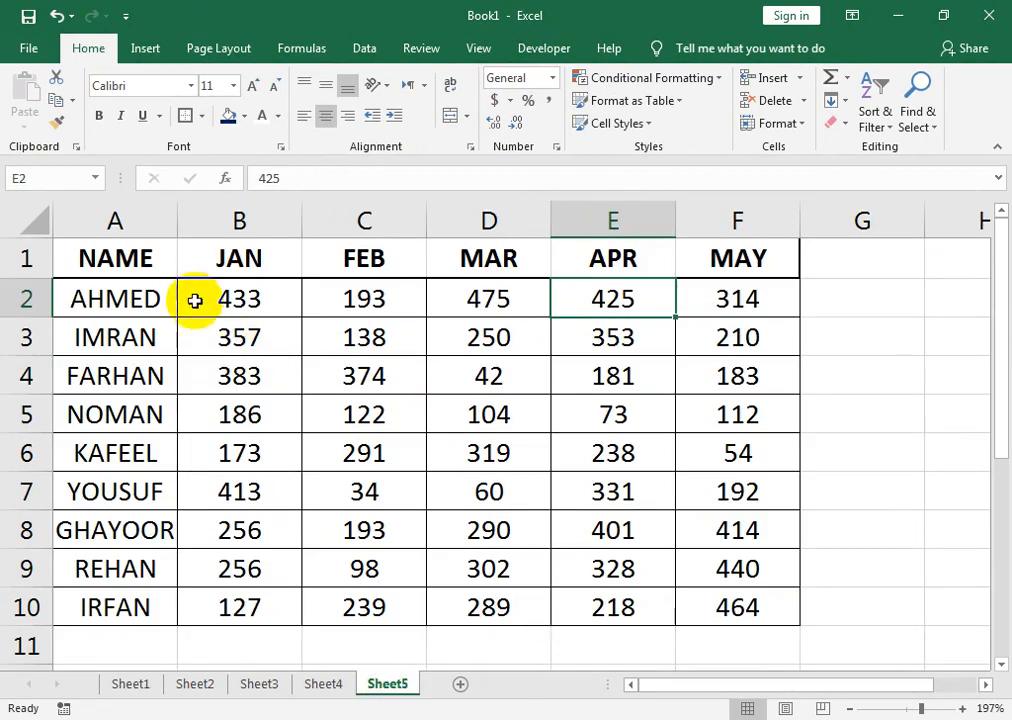
left_click_drag(258, 292, 717, 605)
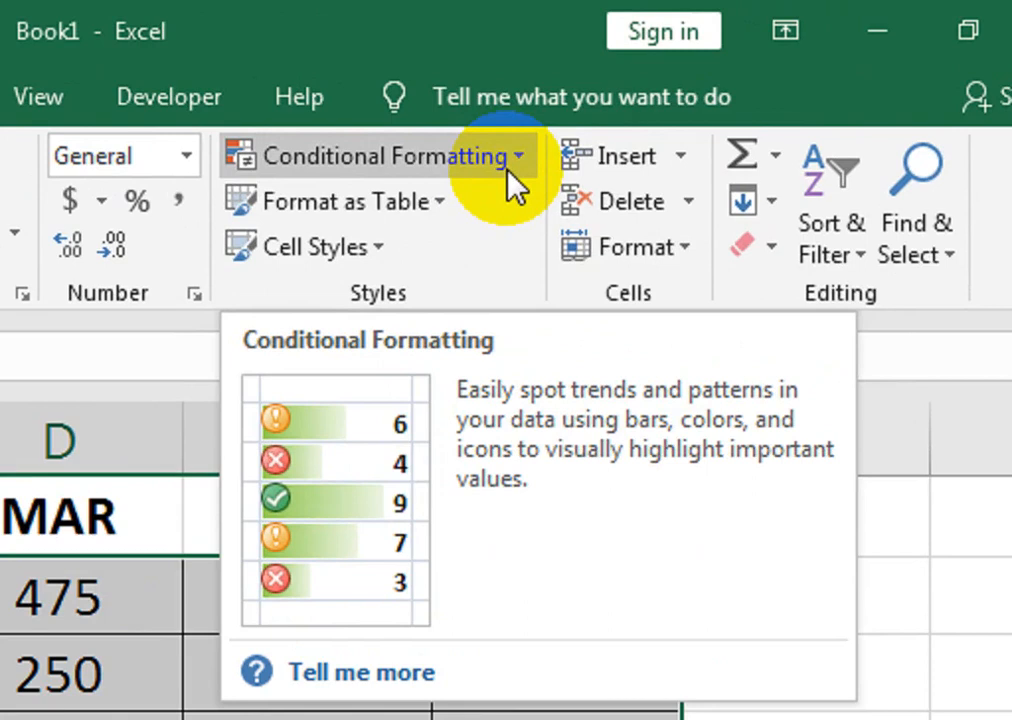
left_click(507, 170)
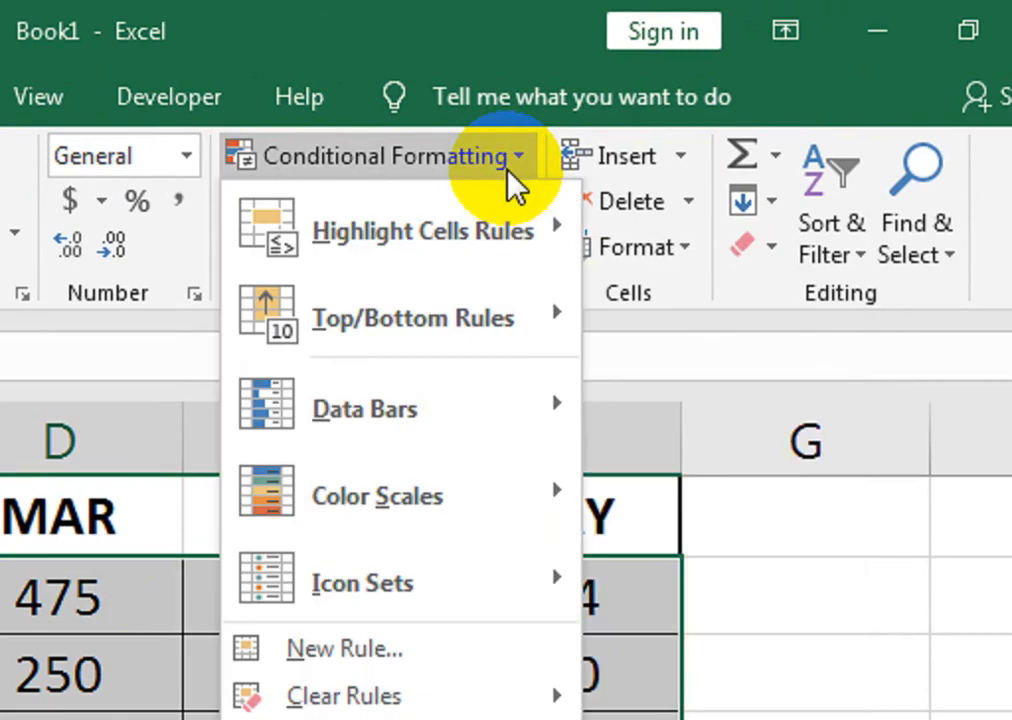
mouse_move(515, 248)
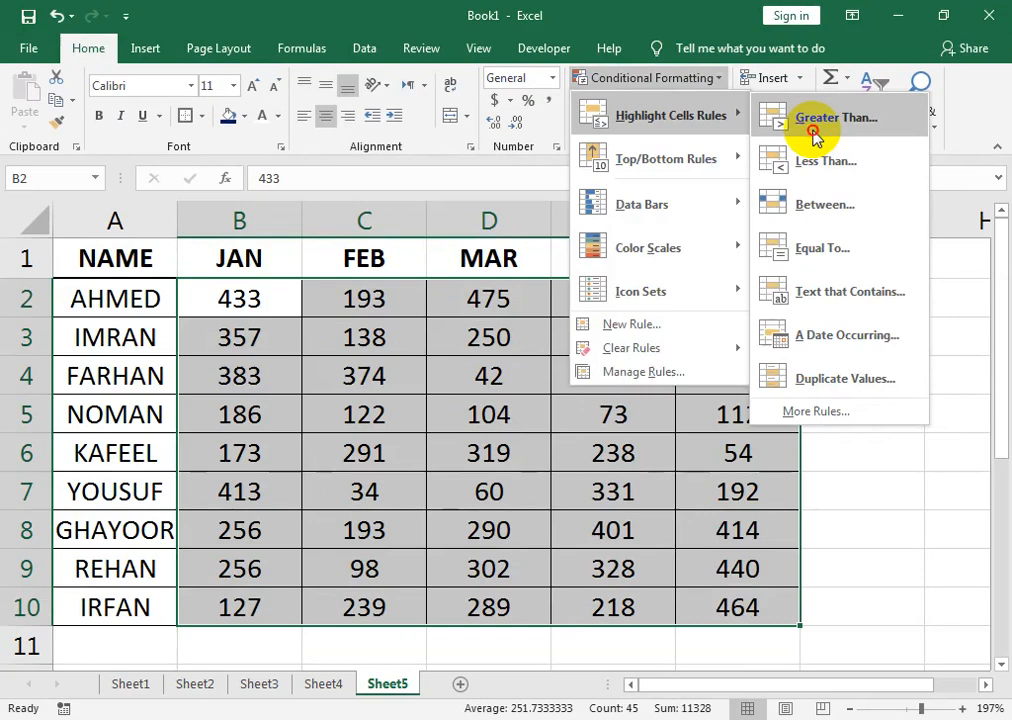
left_click(708, 266)
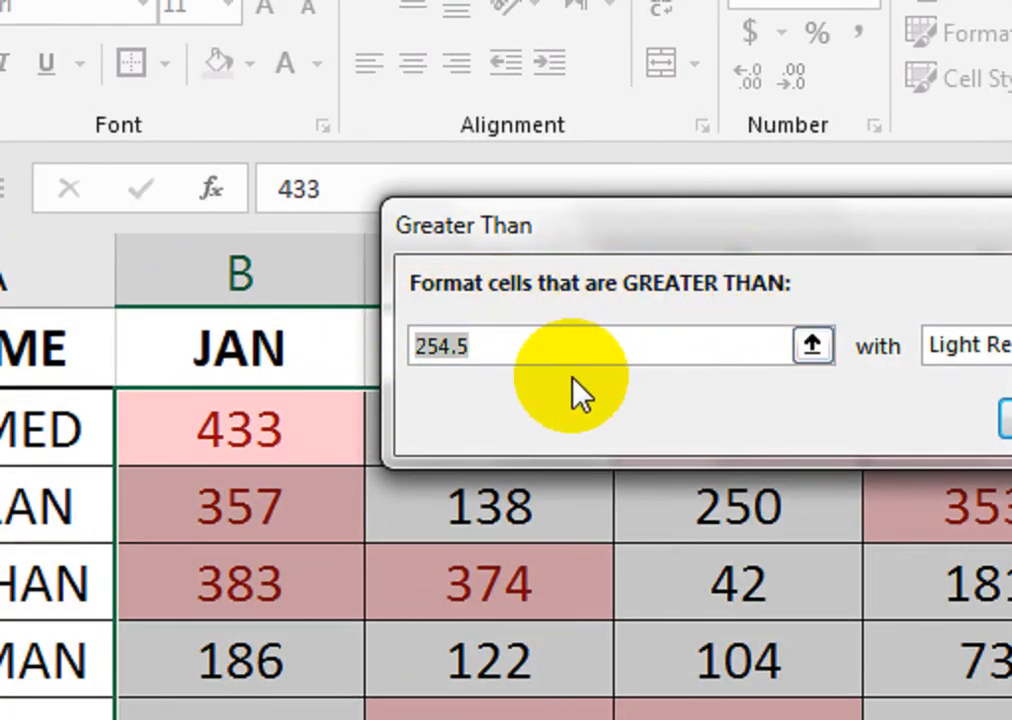
left_click_drag(429, 343, 488, 340)
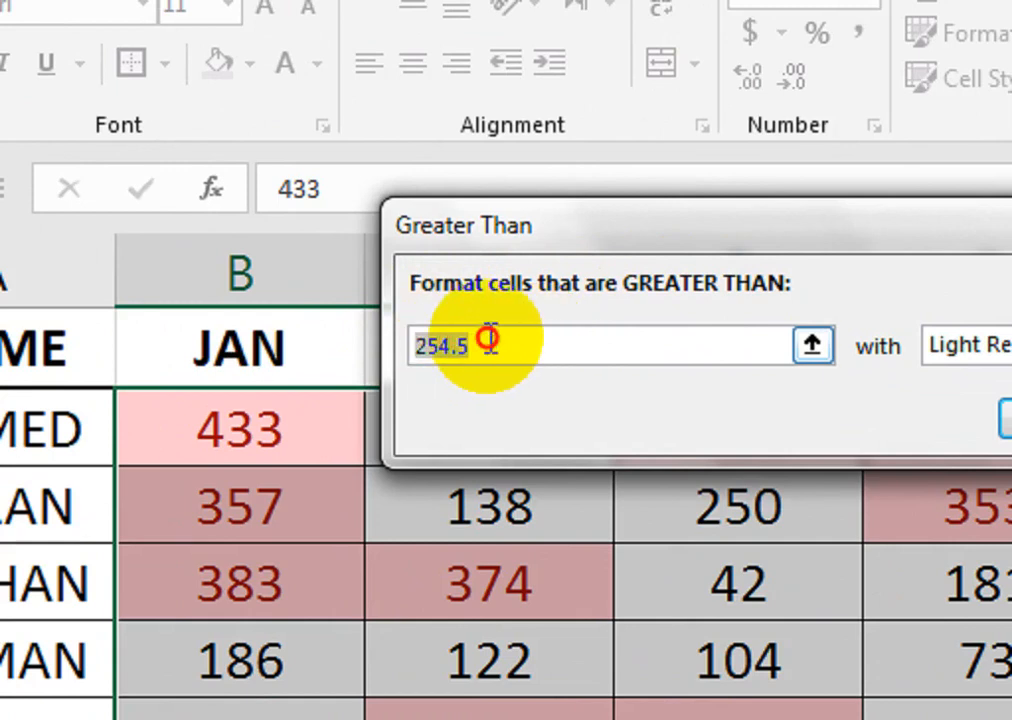
type("400")
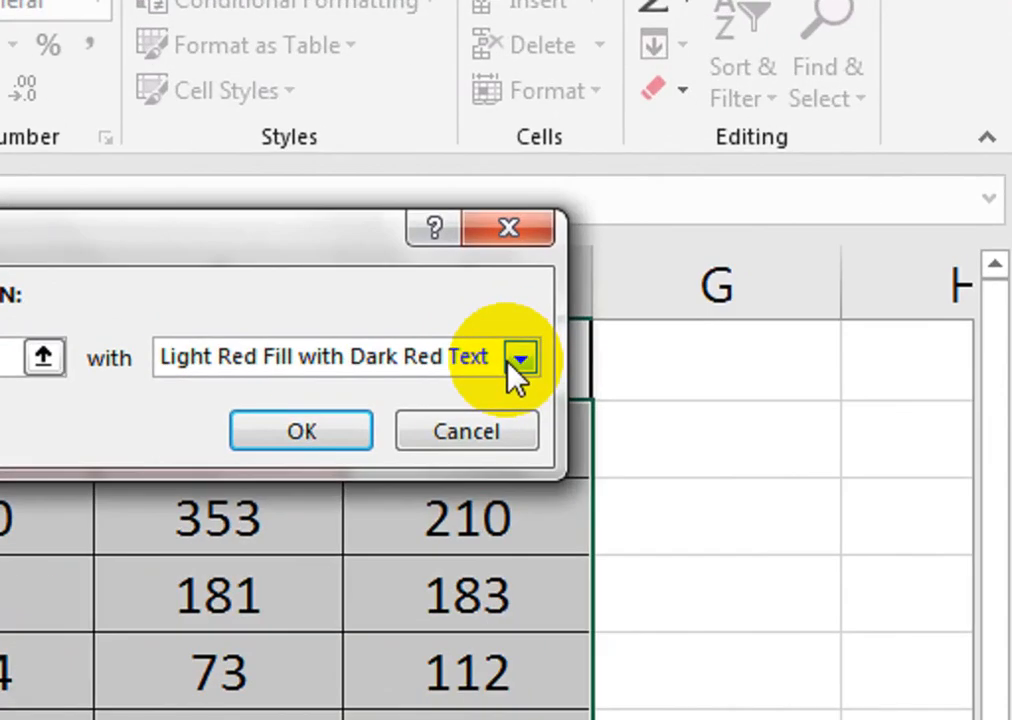
left_click(510, 358)
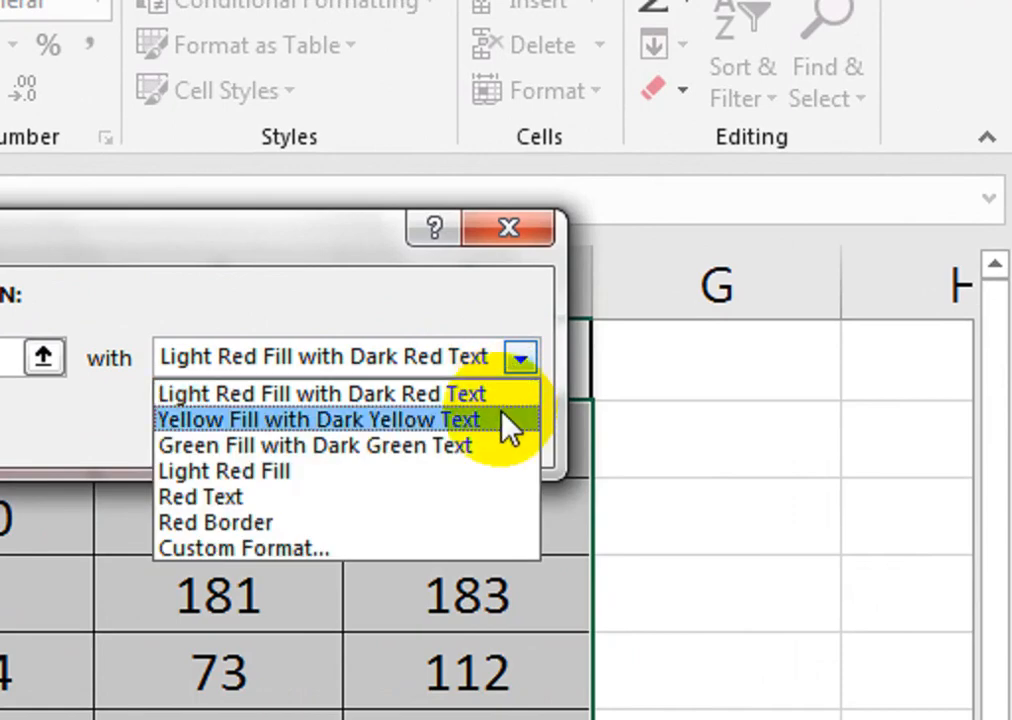
left_click(478, 423)
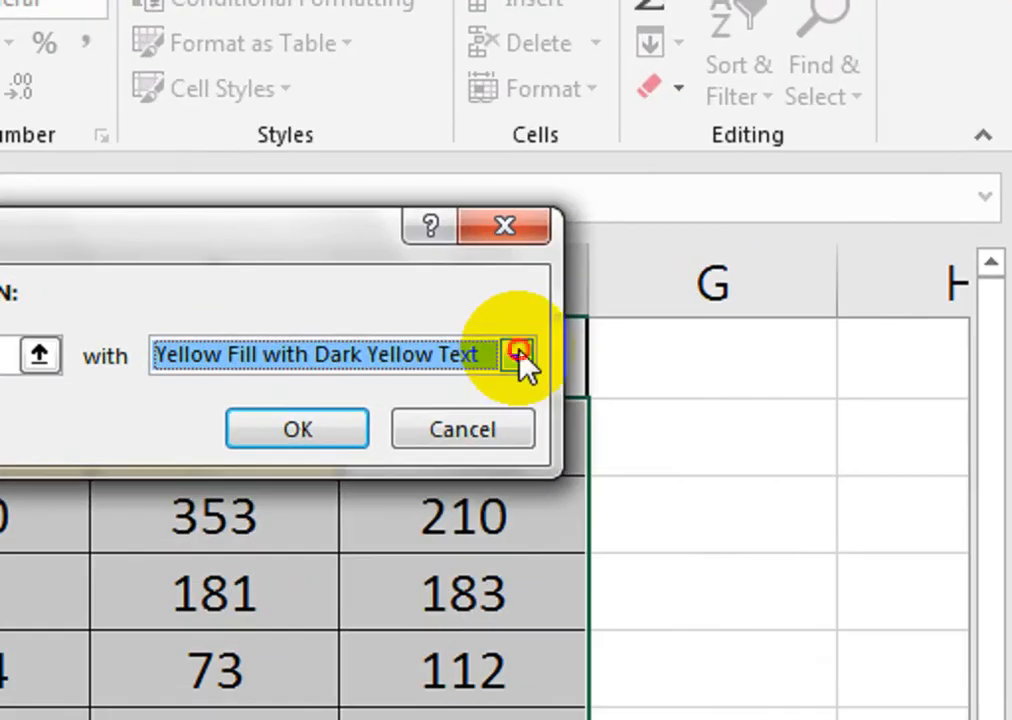
- Give the Greater Than rule a custom format with dark blue fill and bold white text, and apply it
left_click(764, 256)
left_click(366, 545)
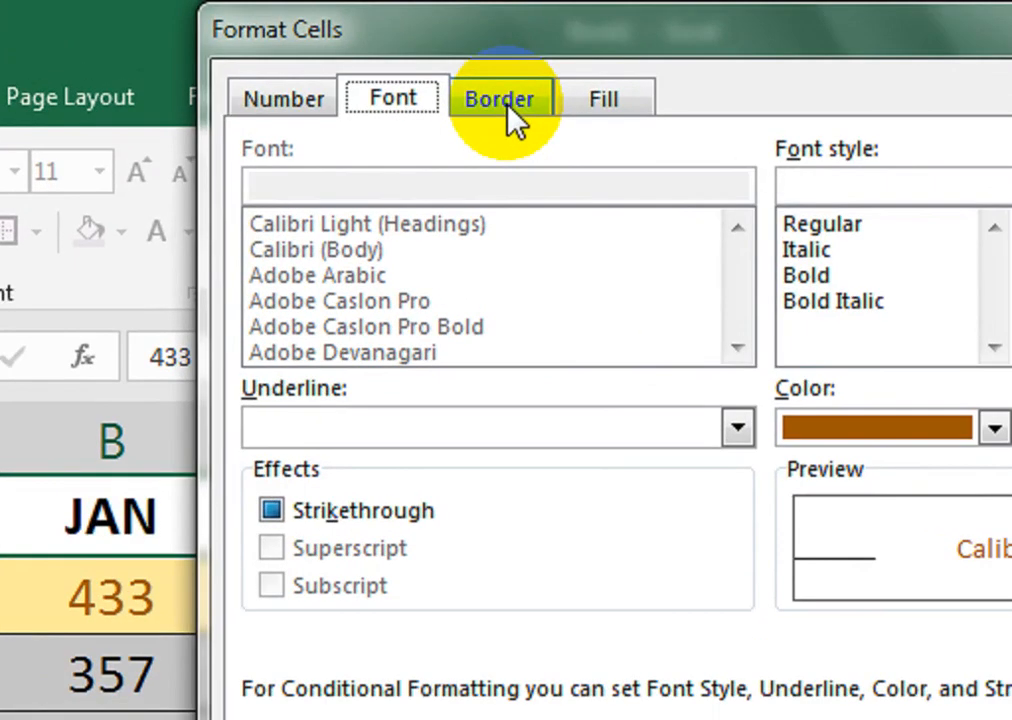
left_click(588, 106)
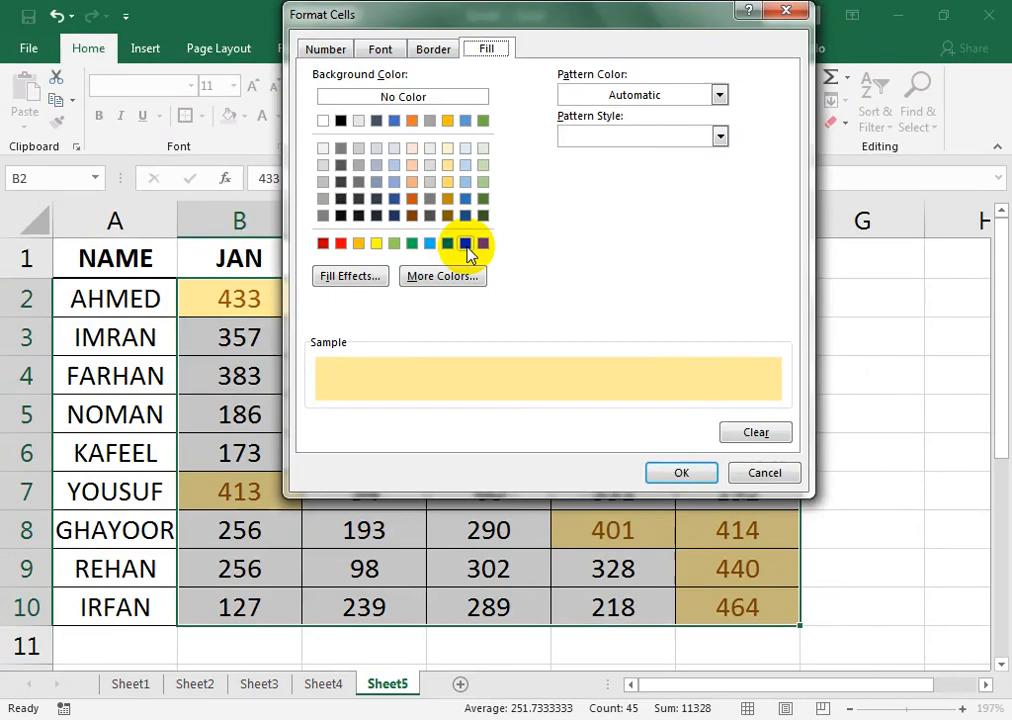
left_click(565, 486)
left_click(388, 52)
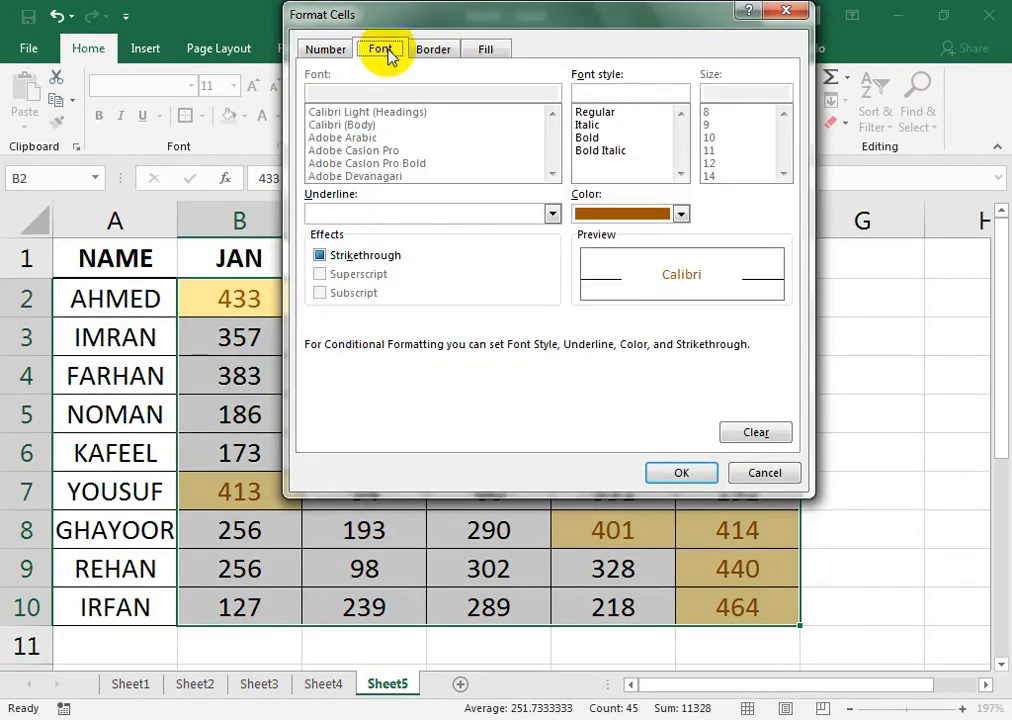
left_click(588, 137)
left_click(680, 213)
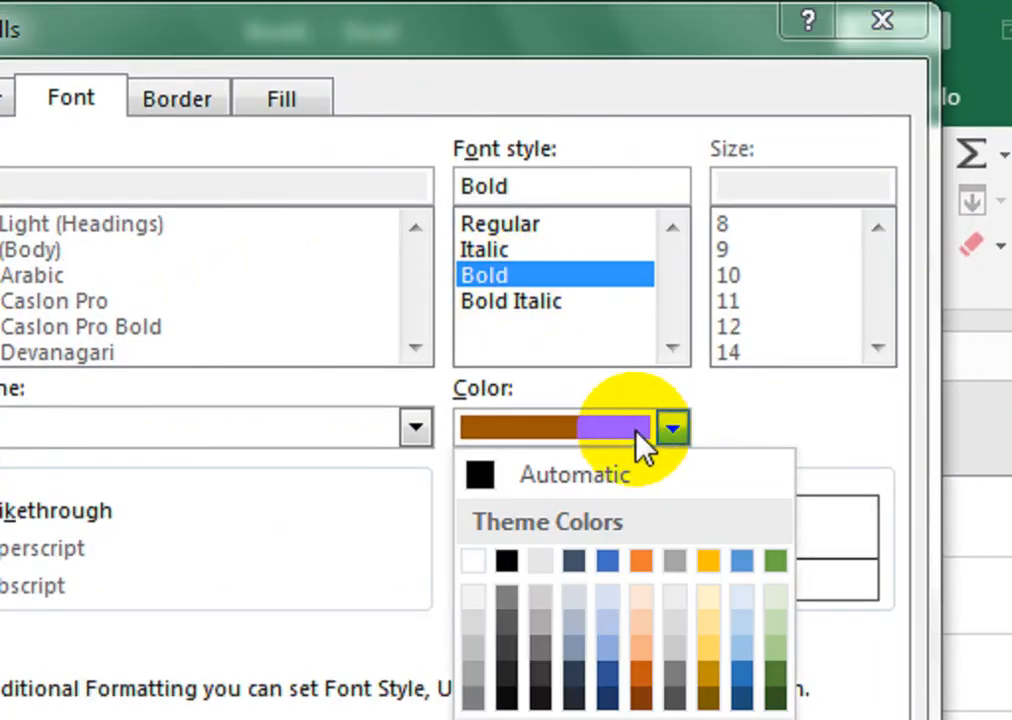
left_click(473, 560)
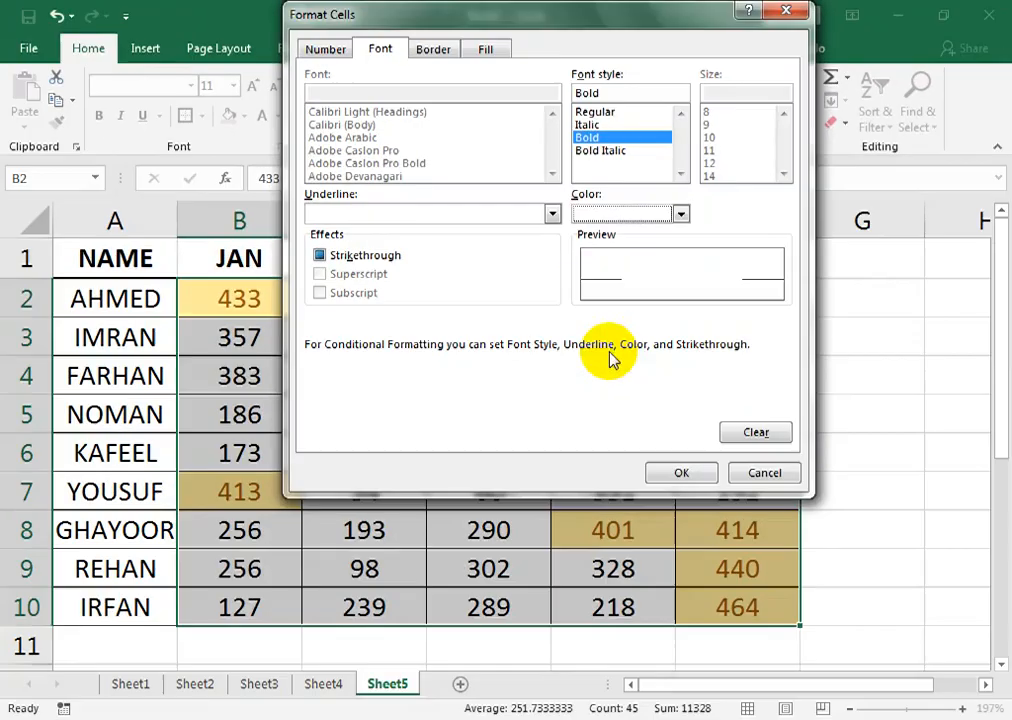
left_click(681, 503)
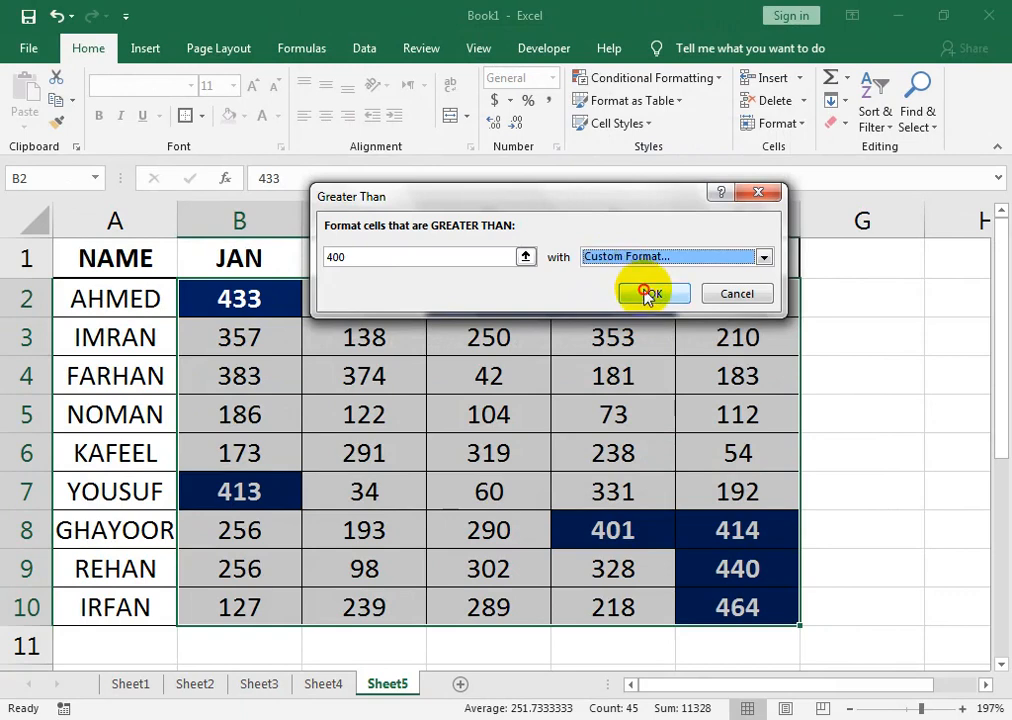
left_click(648, 294)
left_click(606, 441)
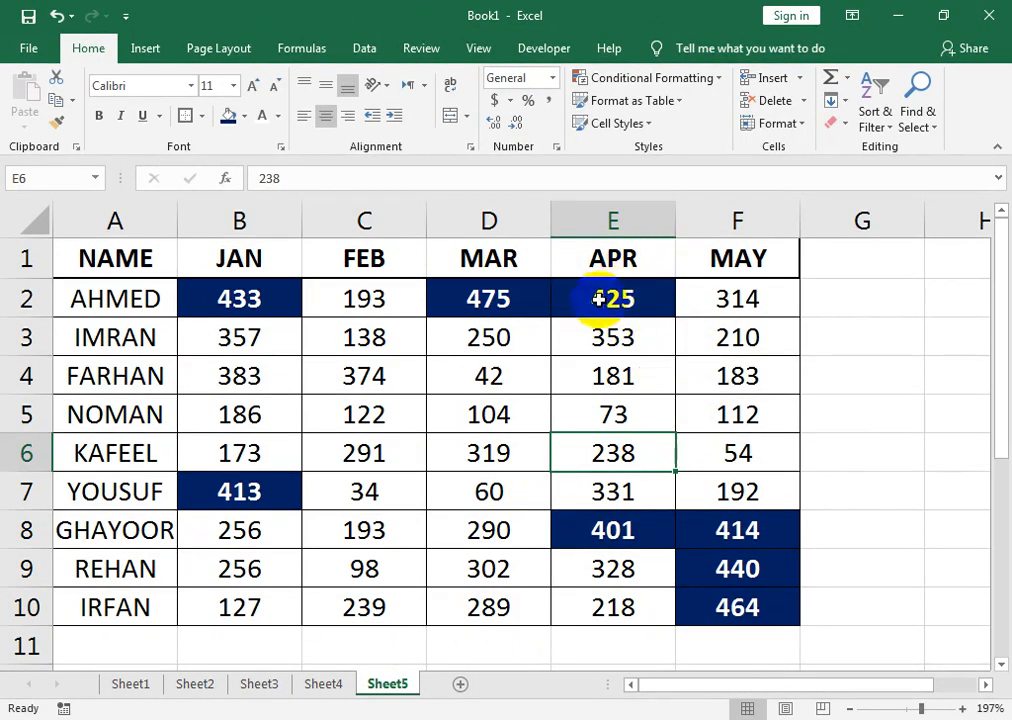
- Review the settings of the Greater Than 400 rule in the Rules Manager without changing them, and delete the rule
left_click(703, 90)
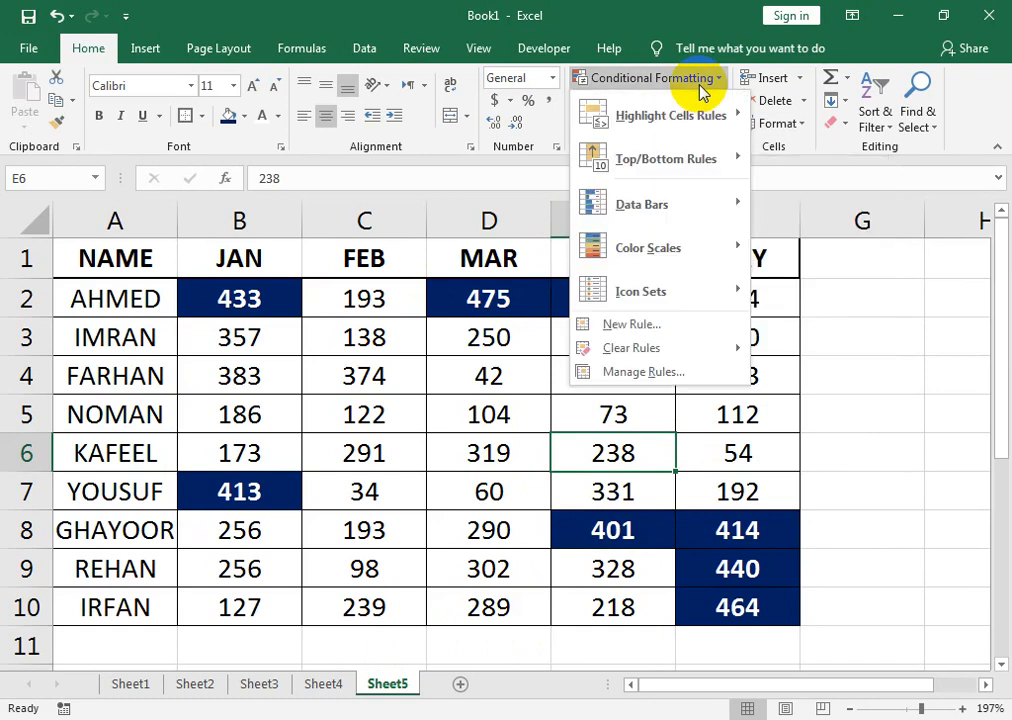
left_click(746, 377)
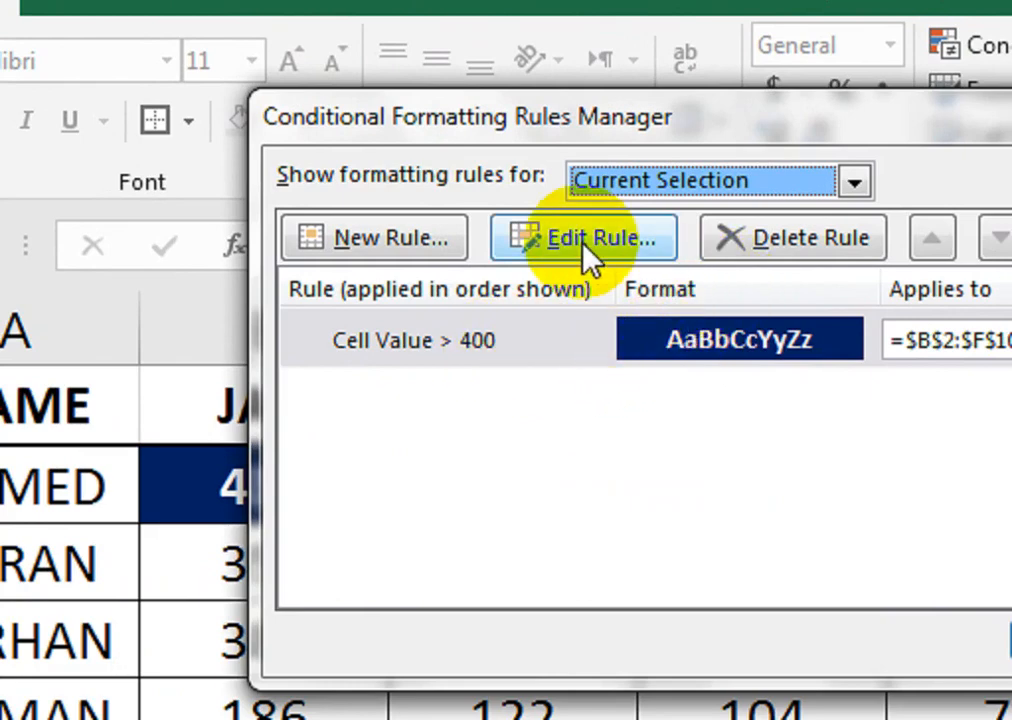
left_click(650, 266)
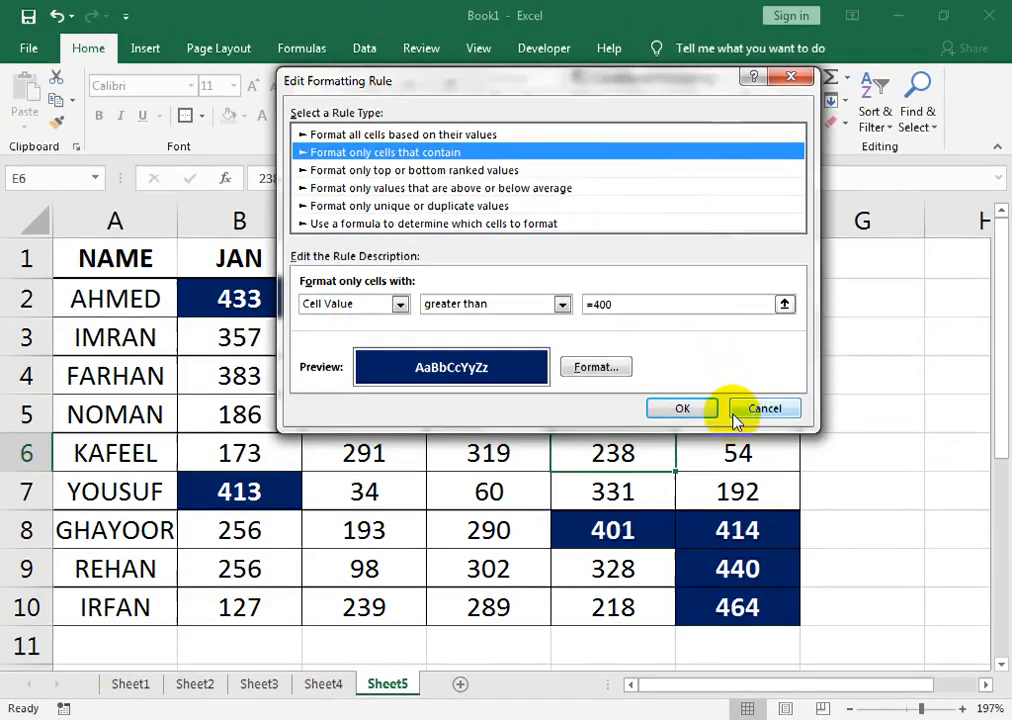
left_click(945, 643)
left_click(508, 176)
left_click(655, 377)
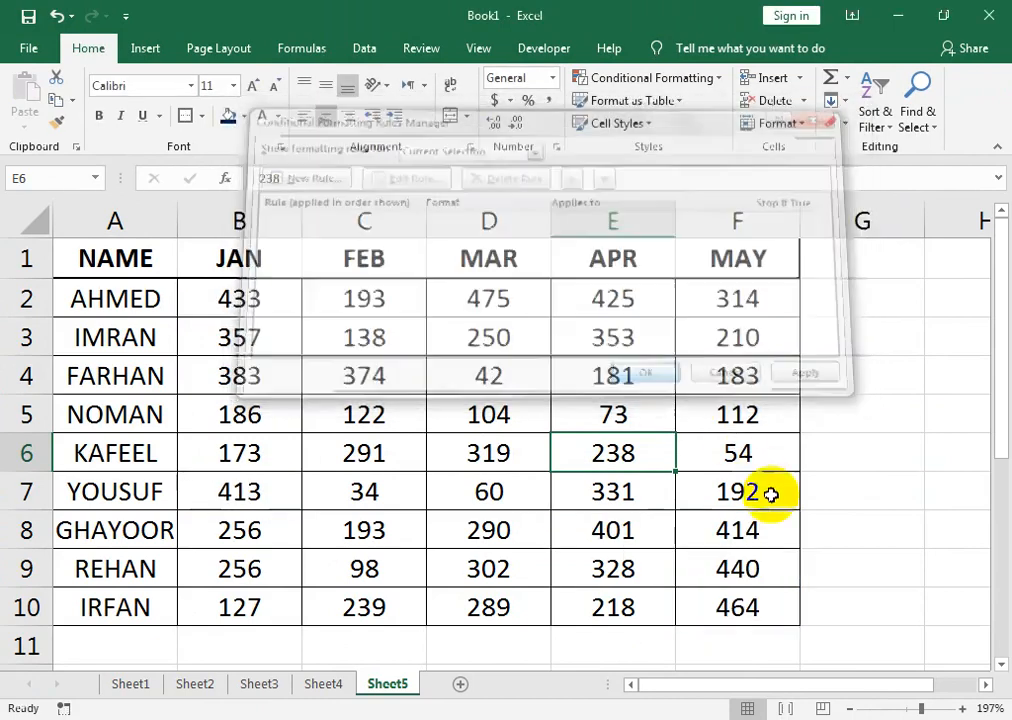
- Set up a Between highlight rule for B2:F10 with the limits 100 and 300
left_click_drag(267, 296, 727, 607)
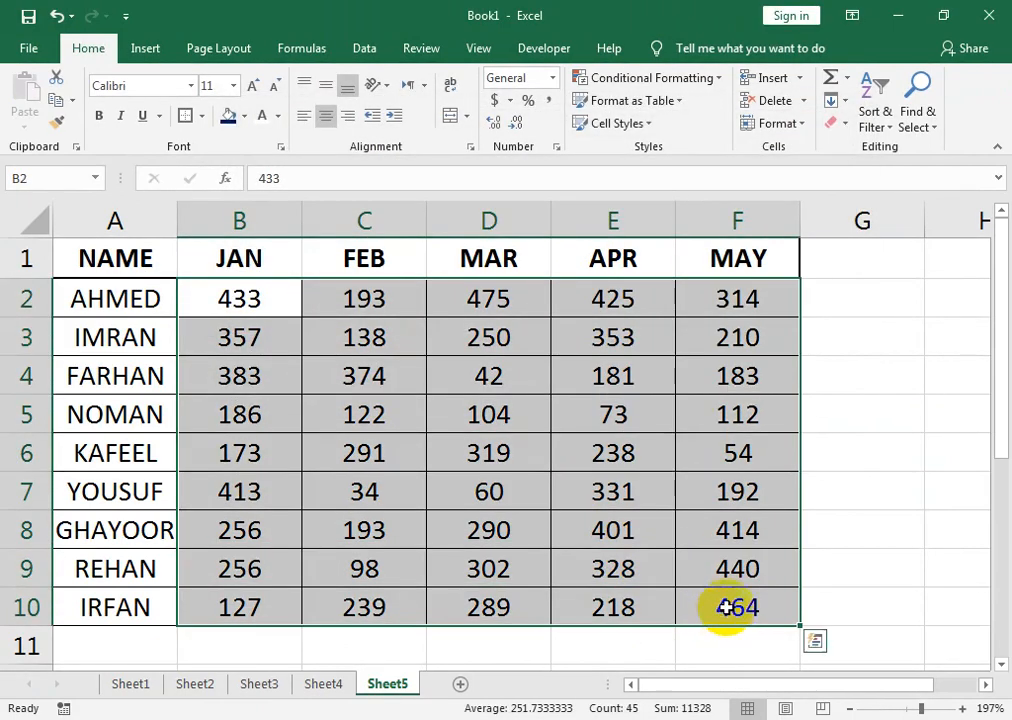
left_click(655, 78)
mouse_move(668, 121)
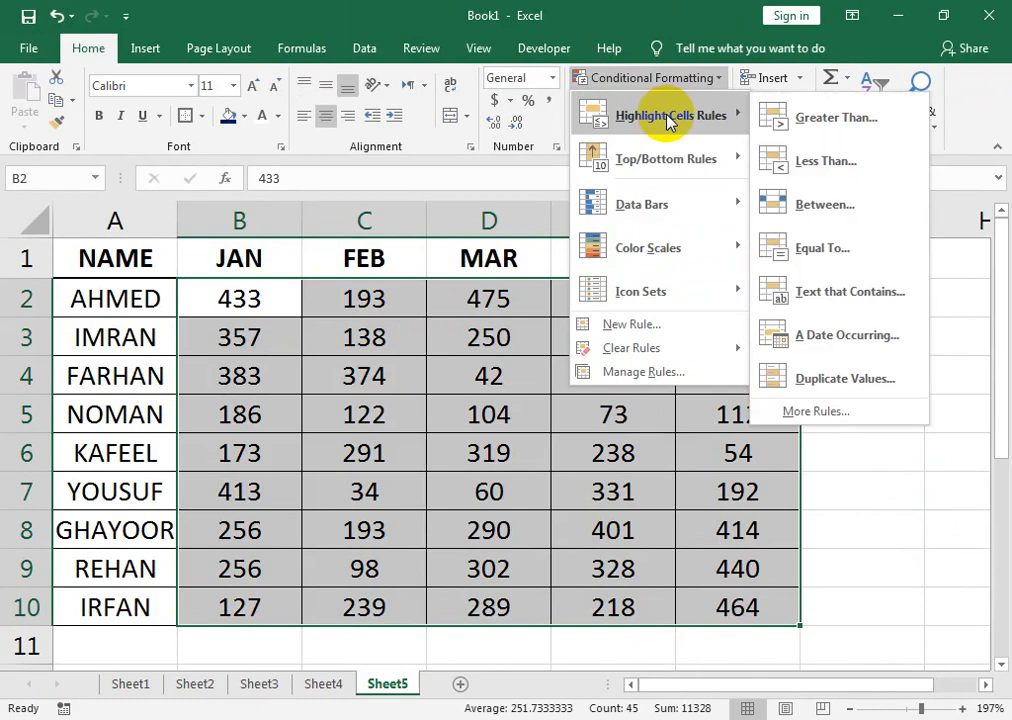
left_click(765, 199)
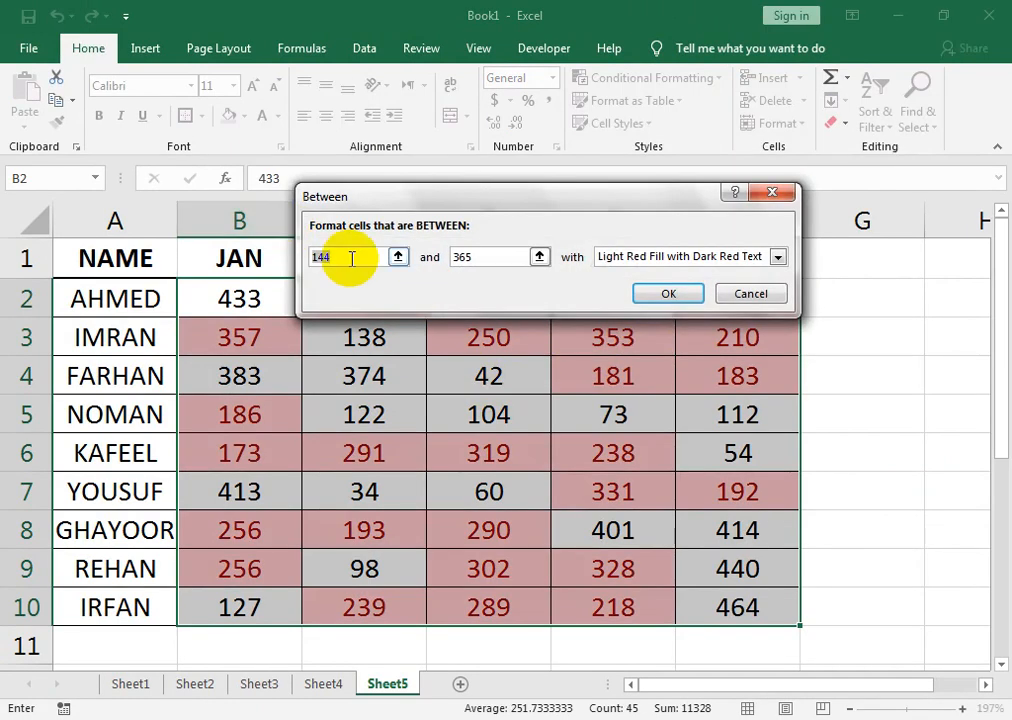
type("100")
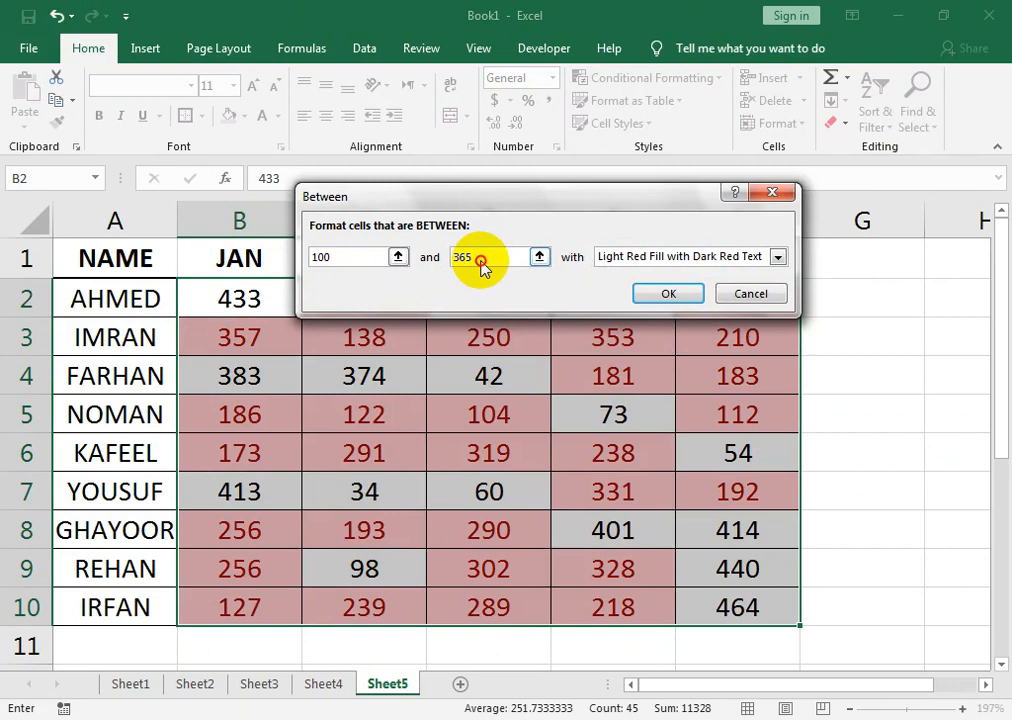
left_click_drag(475, 258, 404, 259)
type("300")
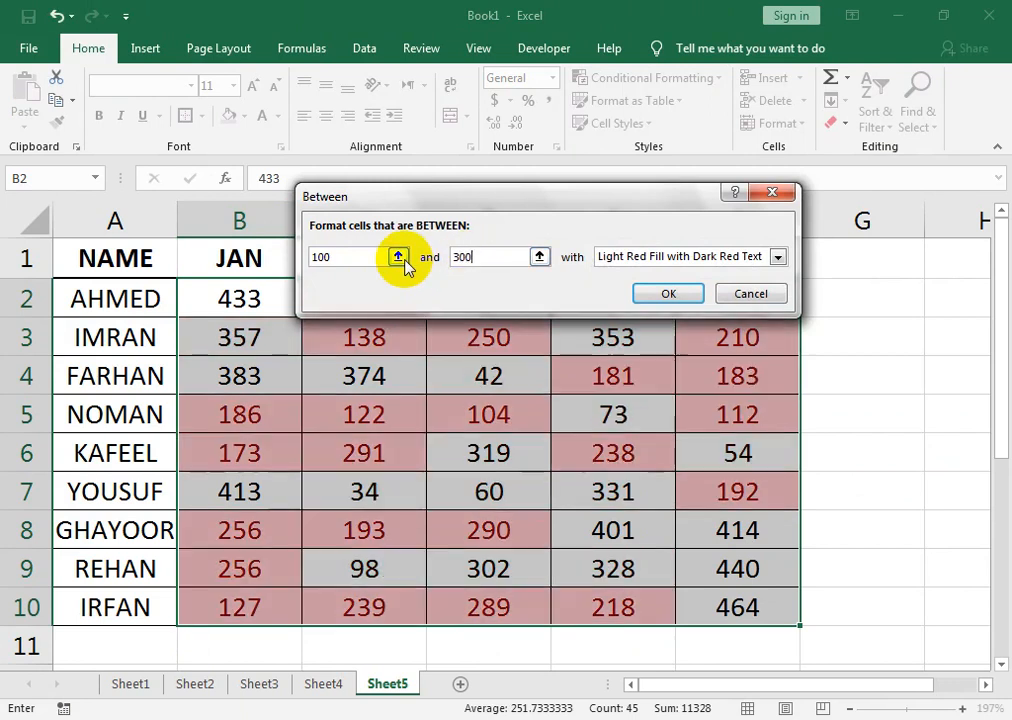
- Give the Between rule a custom format with a light gold background fill and apply it
left_click(777, 257)
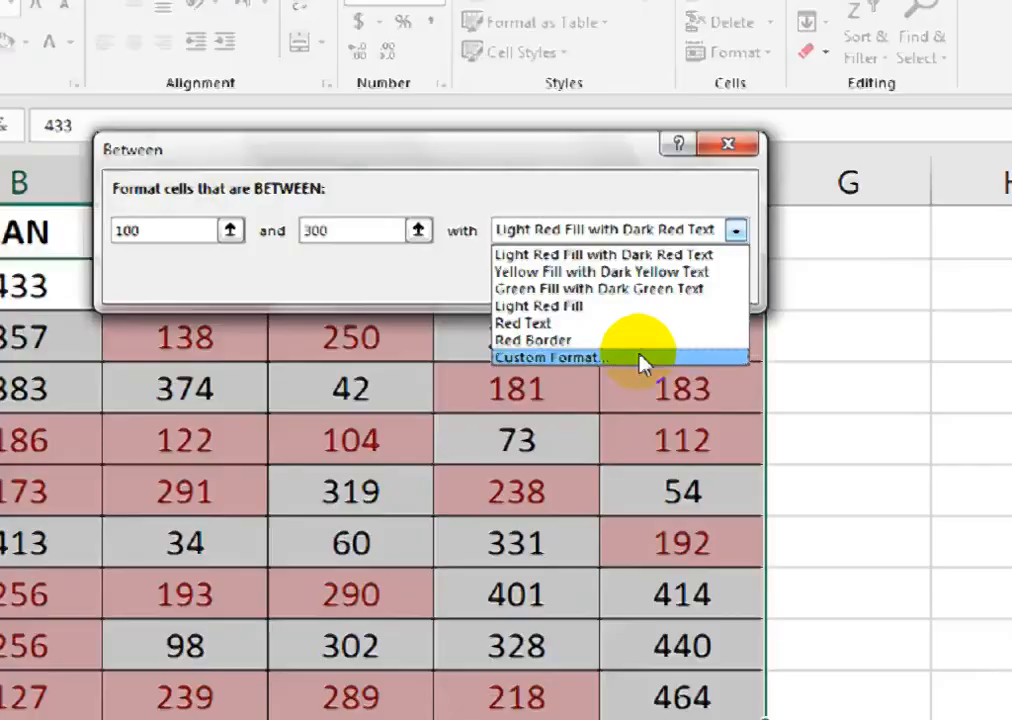
left_click(705, 353)
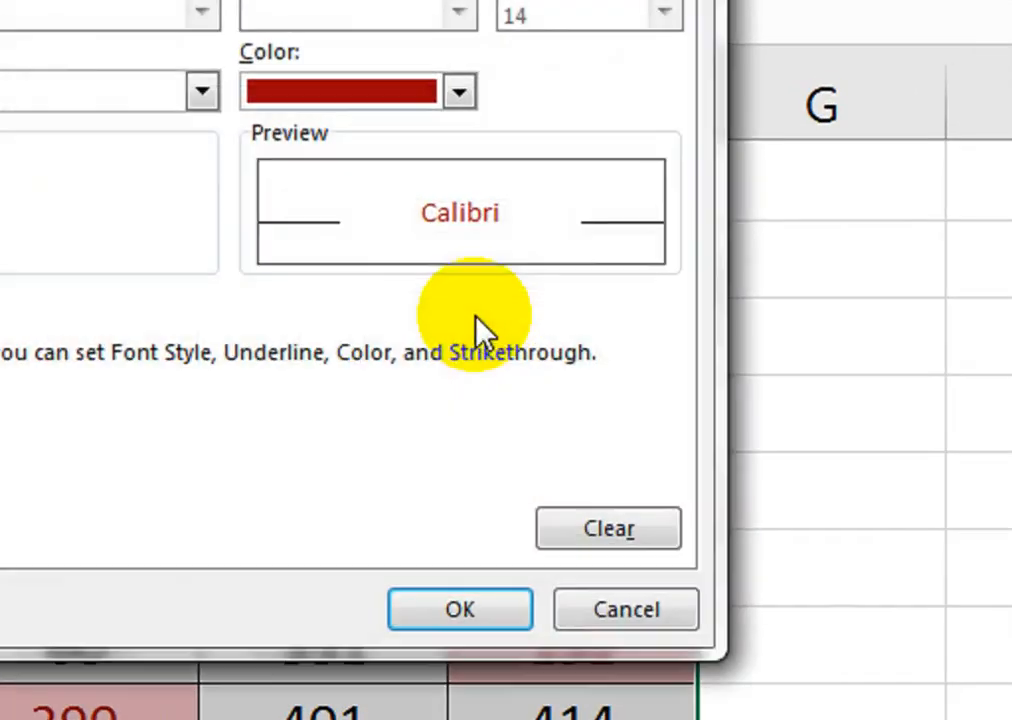
left_click(469, 52)
left_click(447, 165)
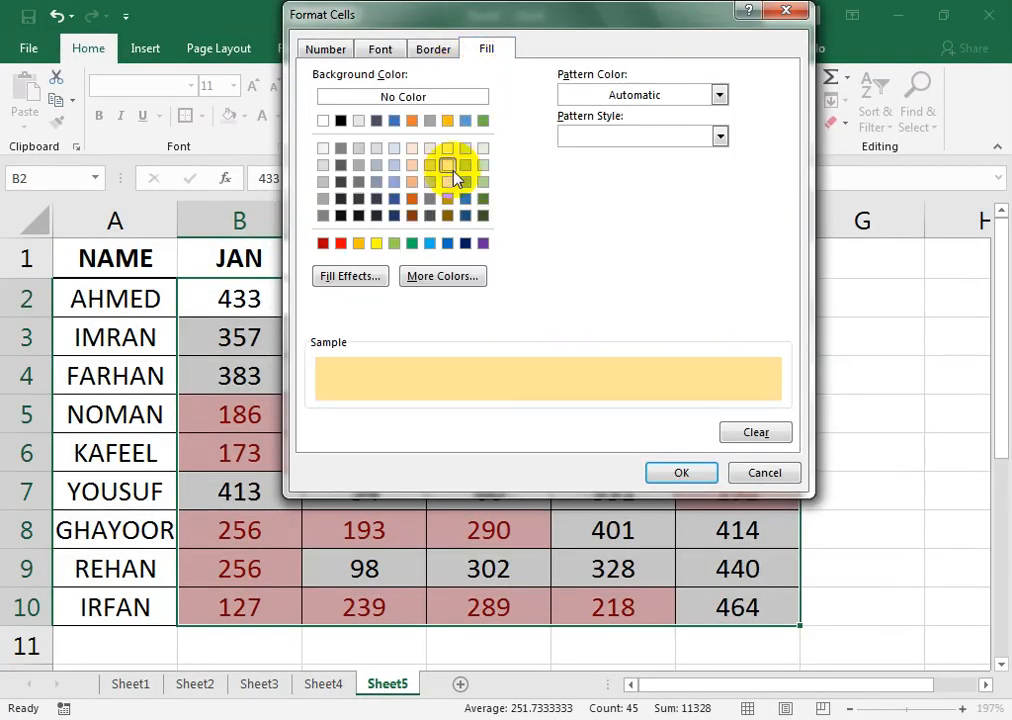
left_click(681, 472)
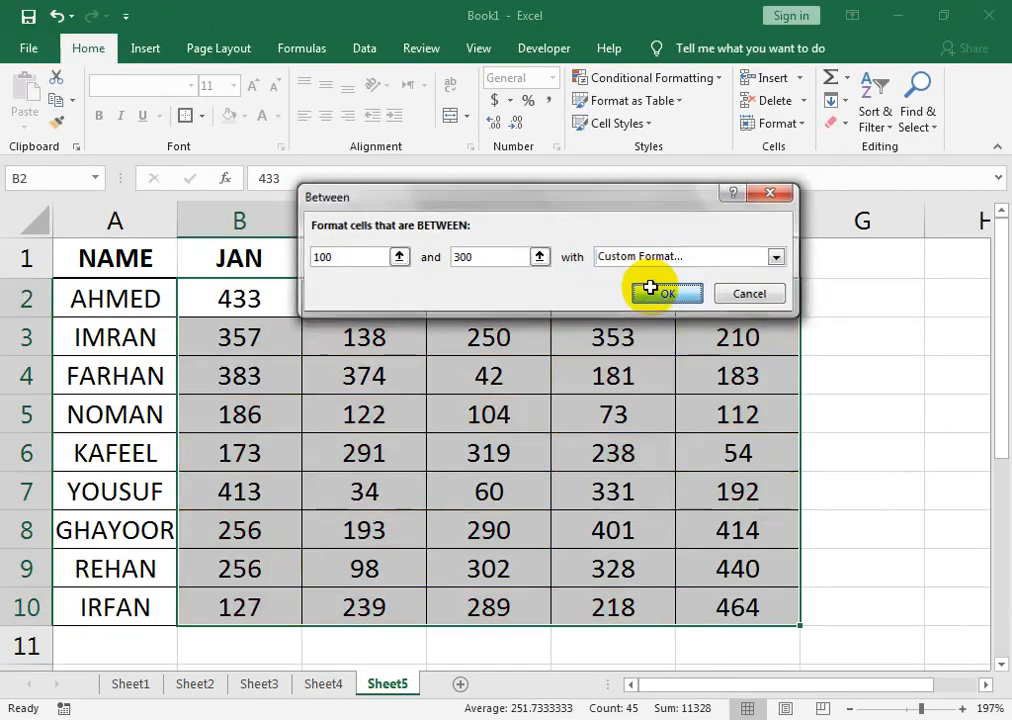
left_click(517, 377)
left_click(637, 332)
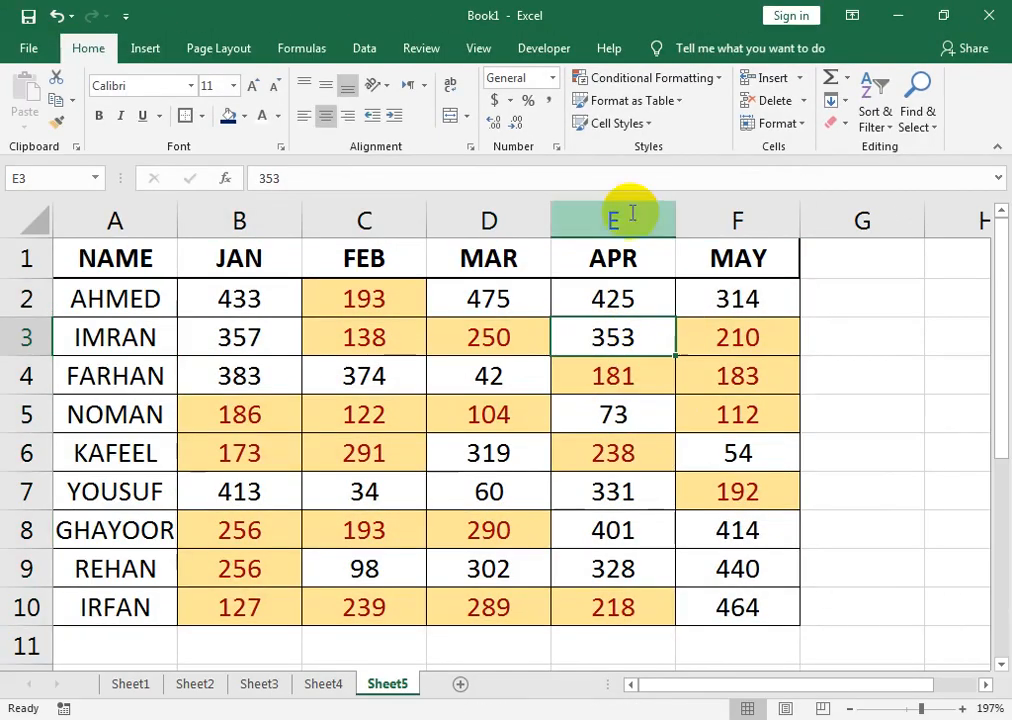
- Examine the conditional formatting rules of B2:F10 in the Rules Manager and close it
left_click_drag(264, 296, 773, 605)
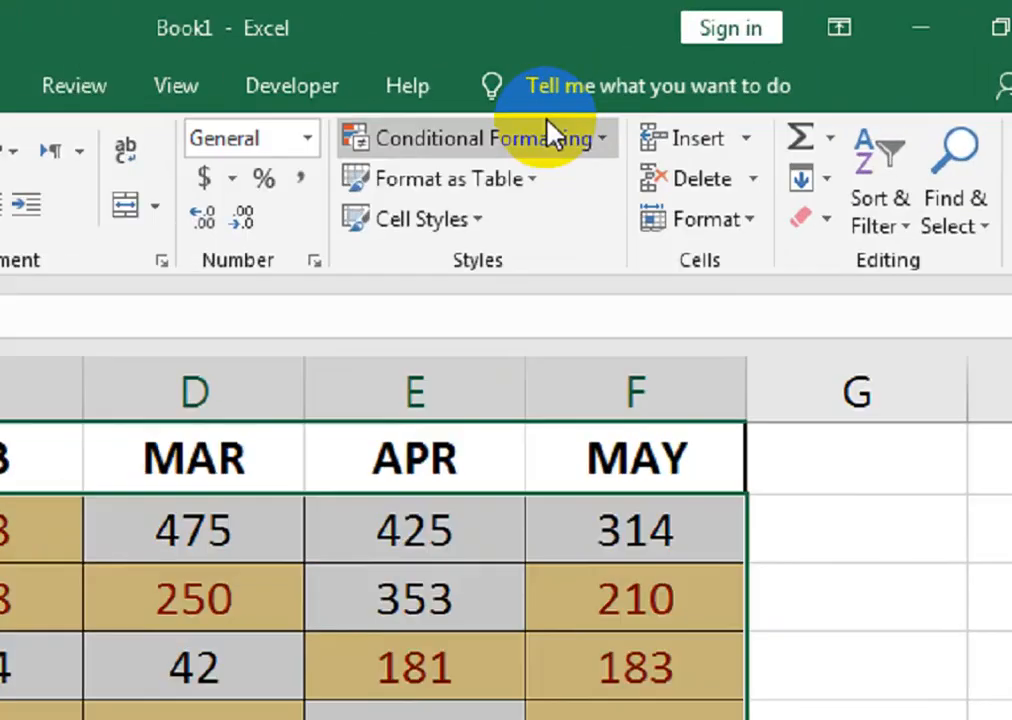
left_click(700, 76)
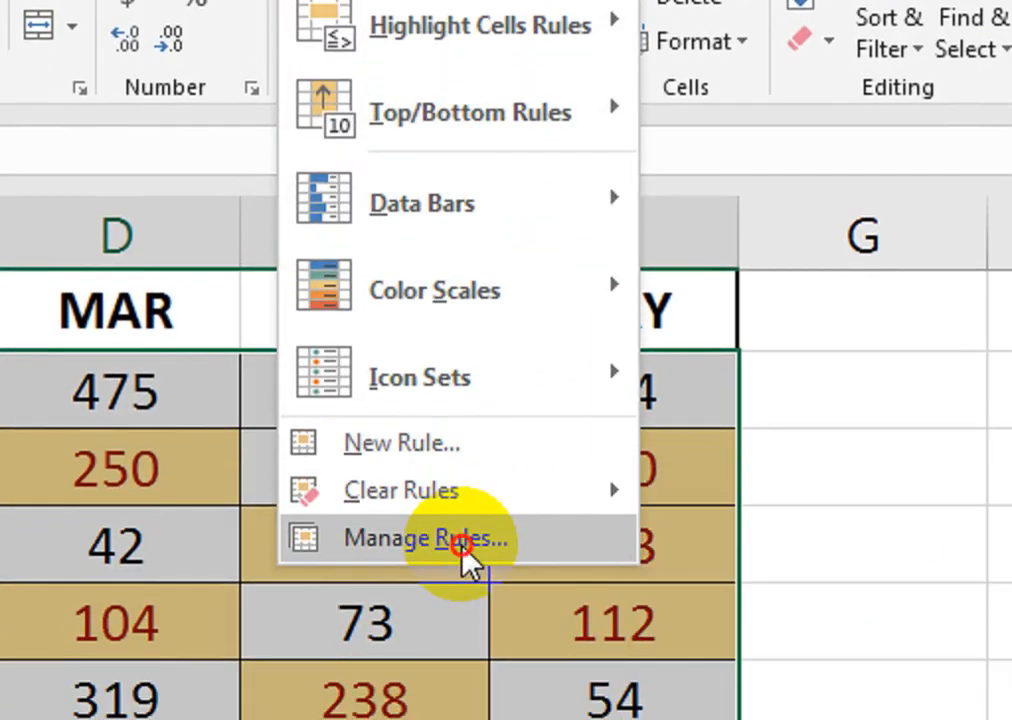
left_click(463, 549)
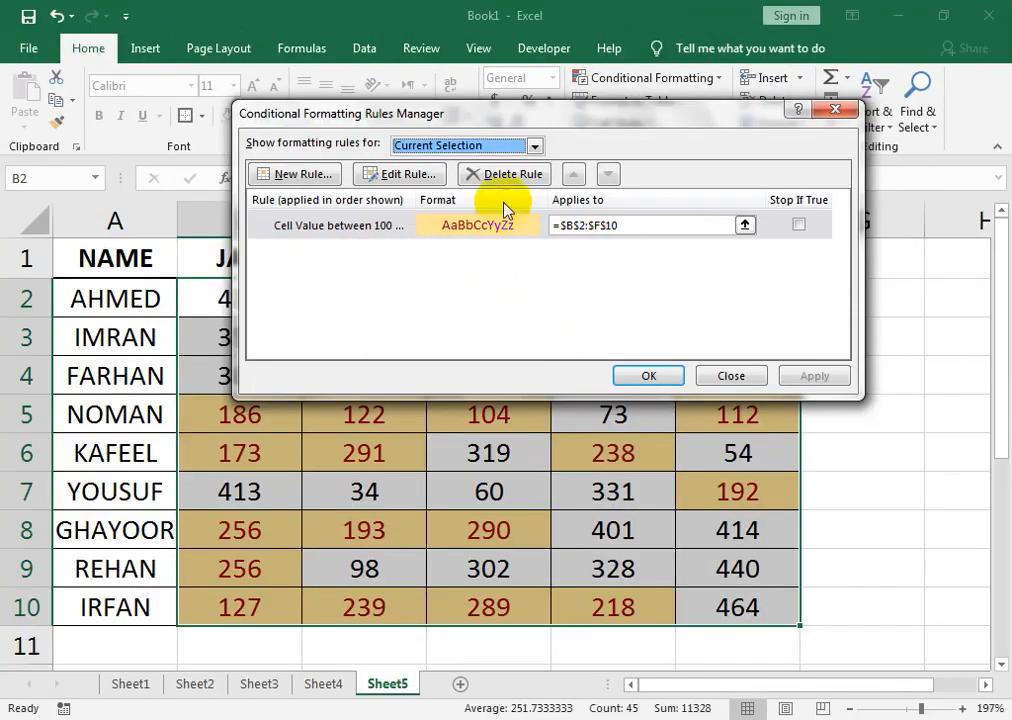
left_click(716, 380)
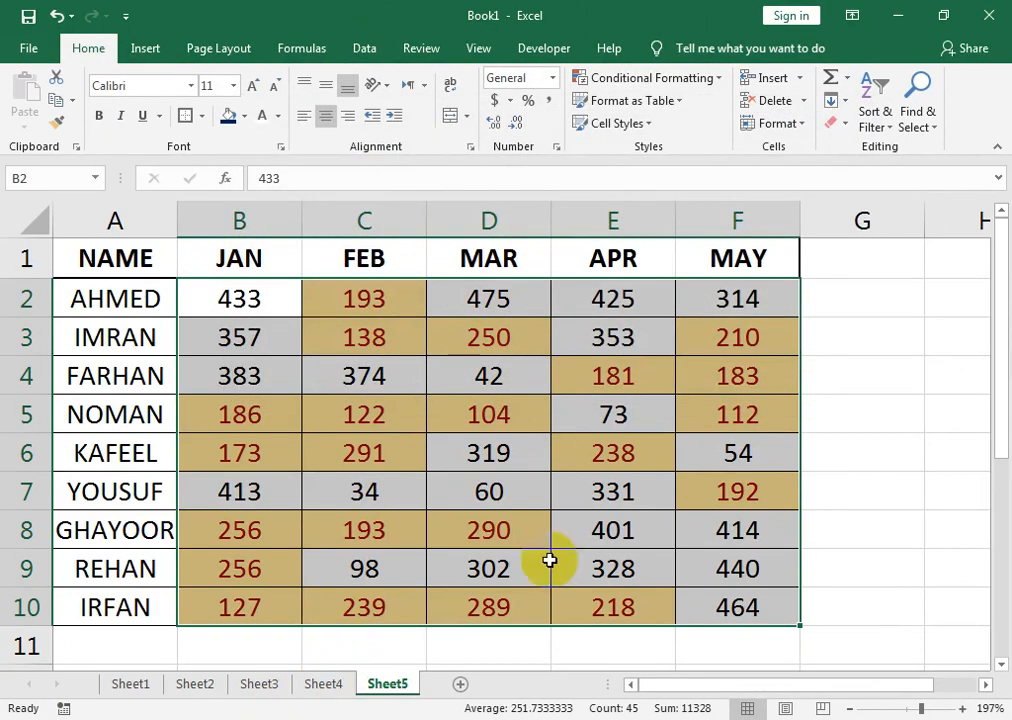
- Try clearing the conditional formatting rules from the selected cells B2:F10, and undo the clearing
left_click(714, 80)
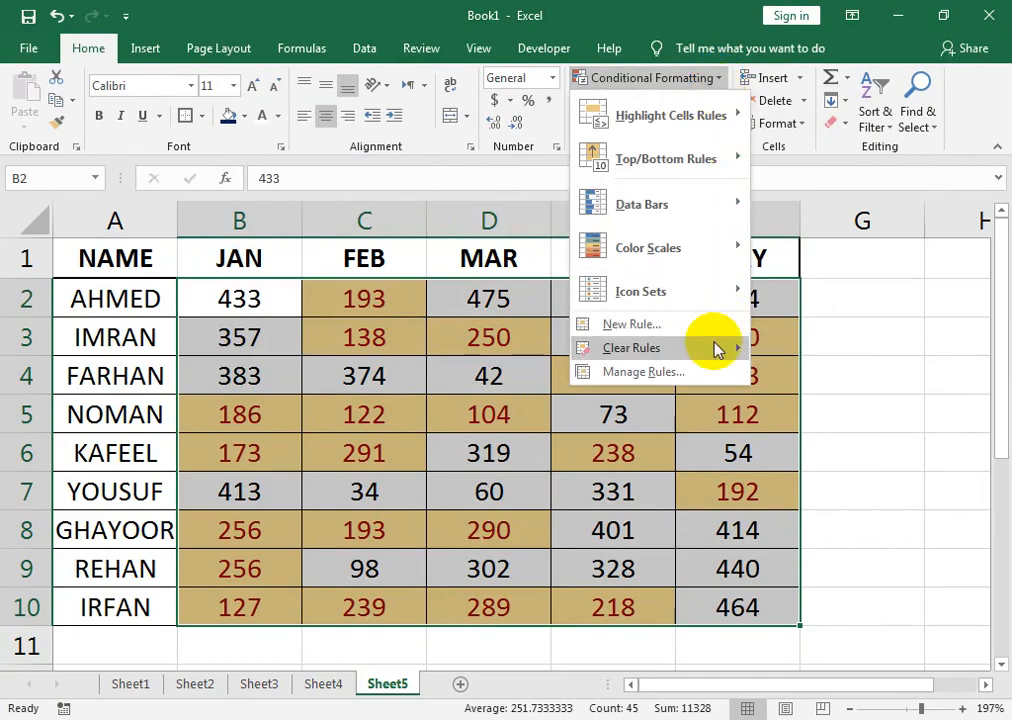
mouse_move(716, 348)
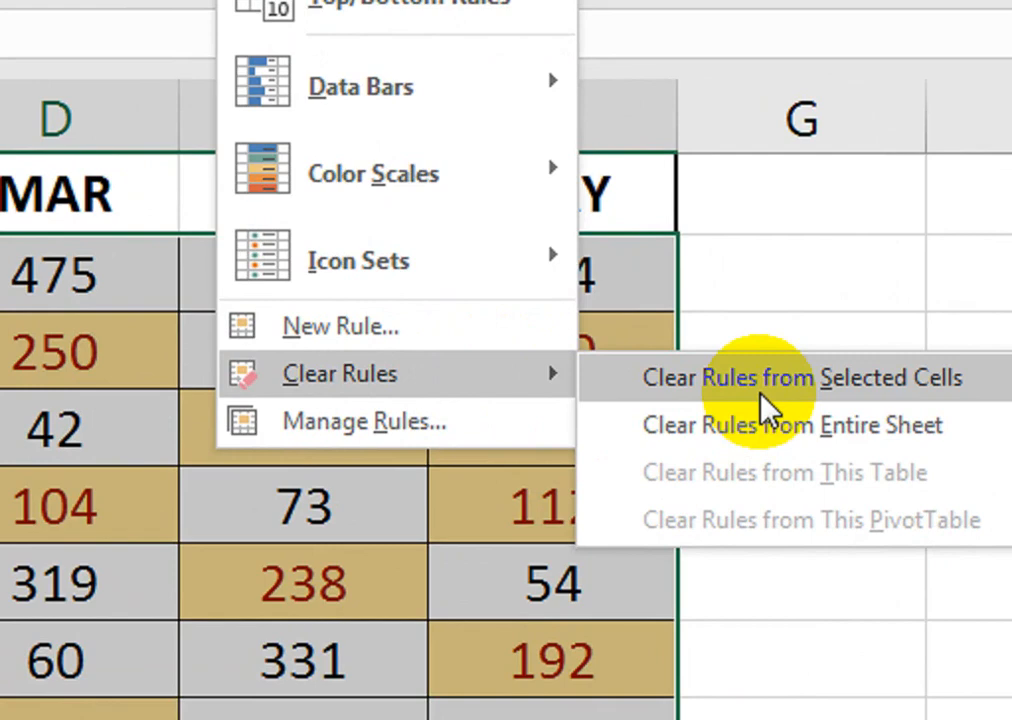
left_click(761, 390)
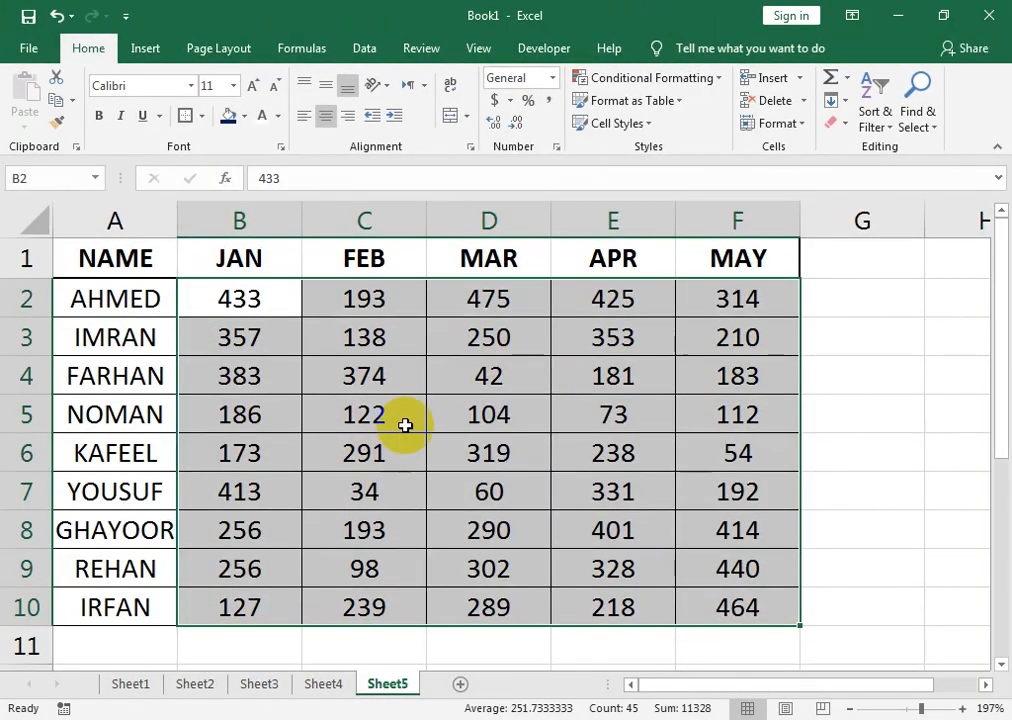
key("ctrl+z")
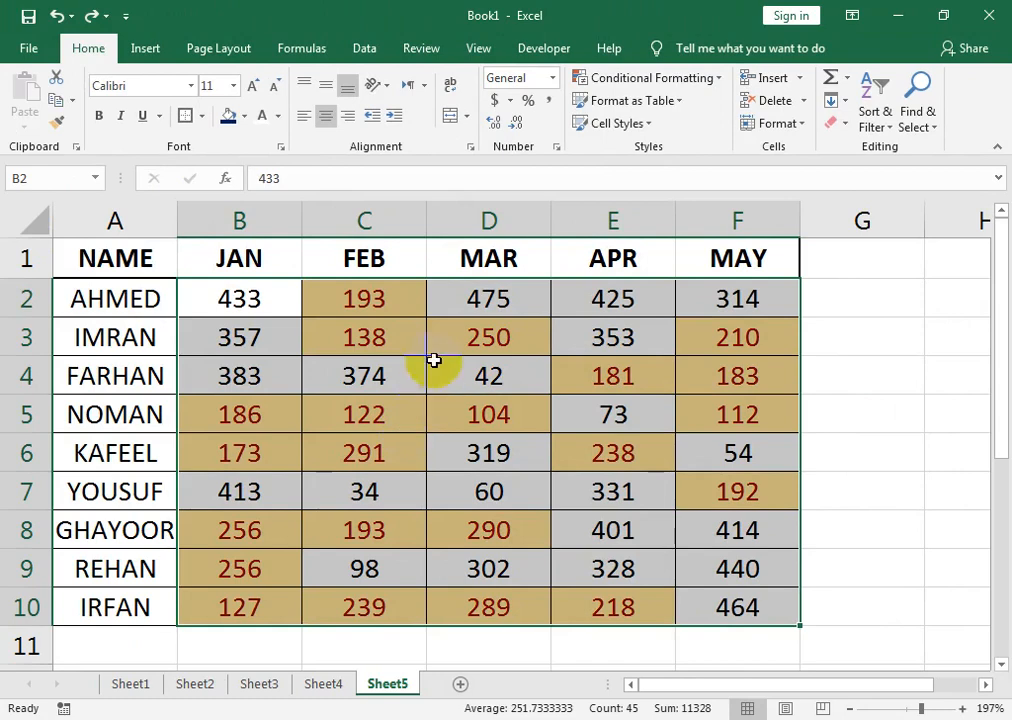
left_click(243, 116)
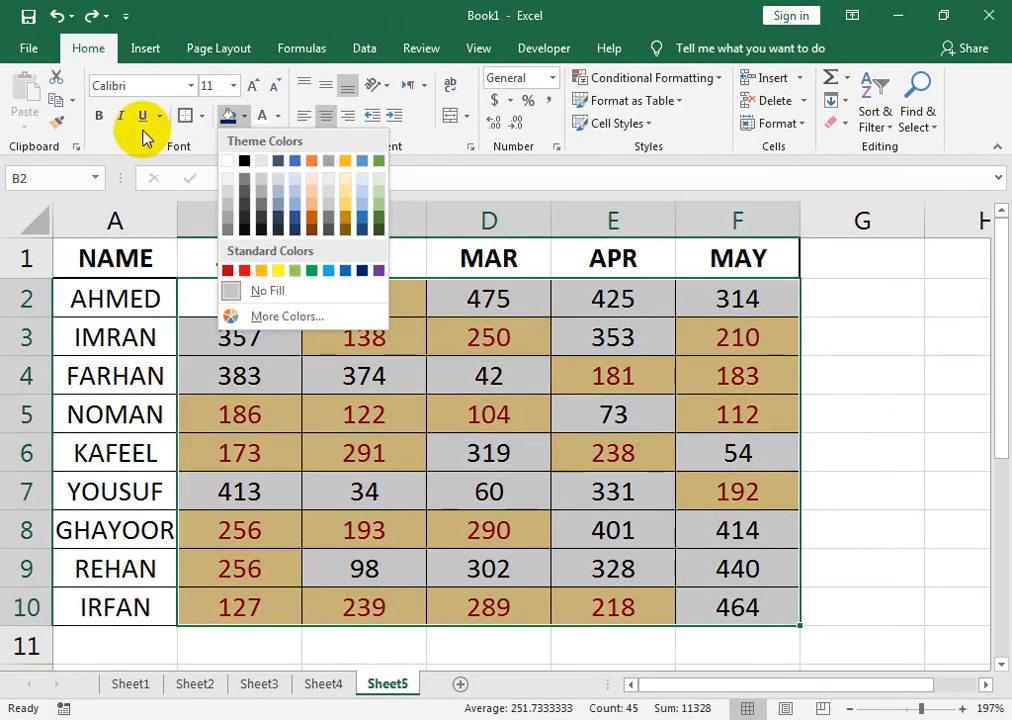
left_click(205, 132)
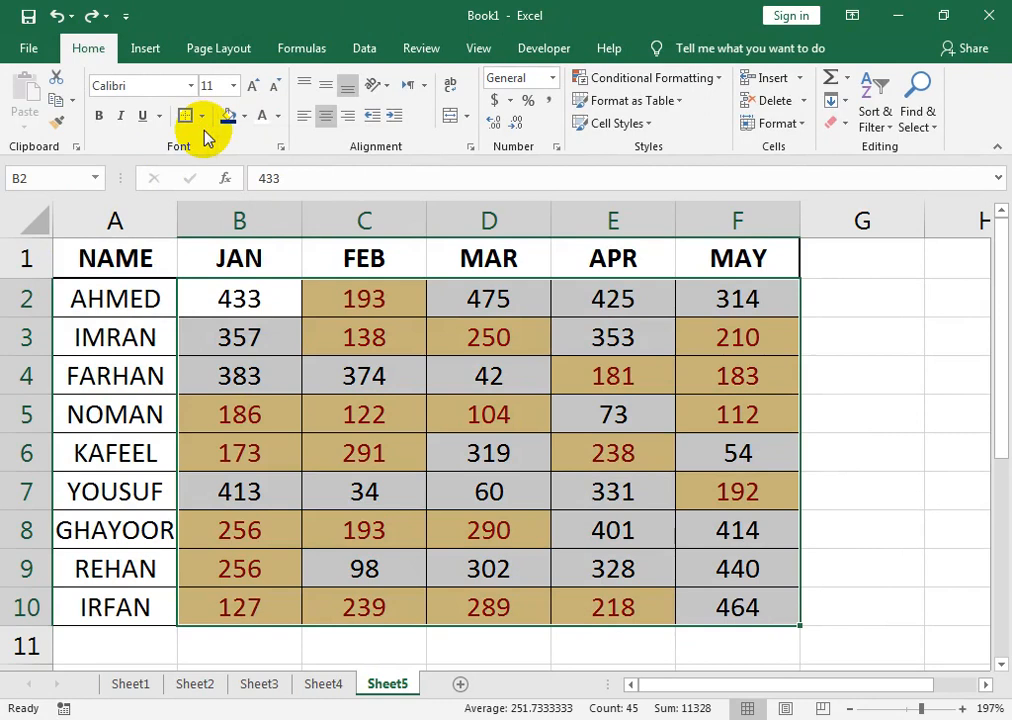
- Clear the conditional formatting rules from the selected cells B2:F10 and deselect the range by selecting cell D5
left_click(724, 80)
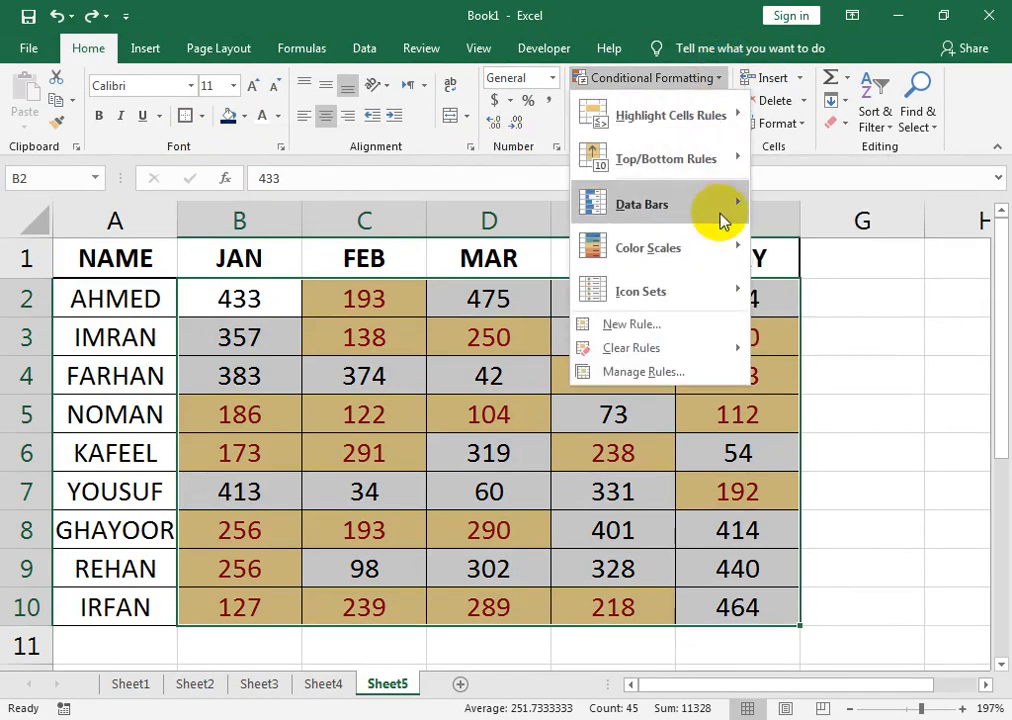
mouse_move(739, 348)
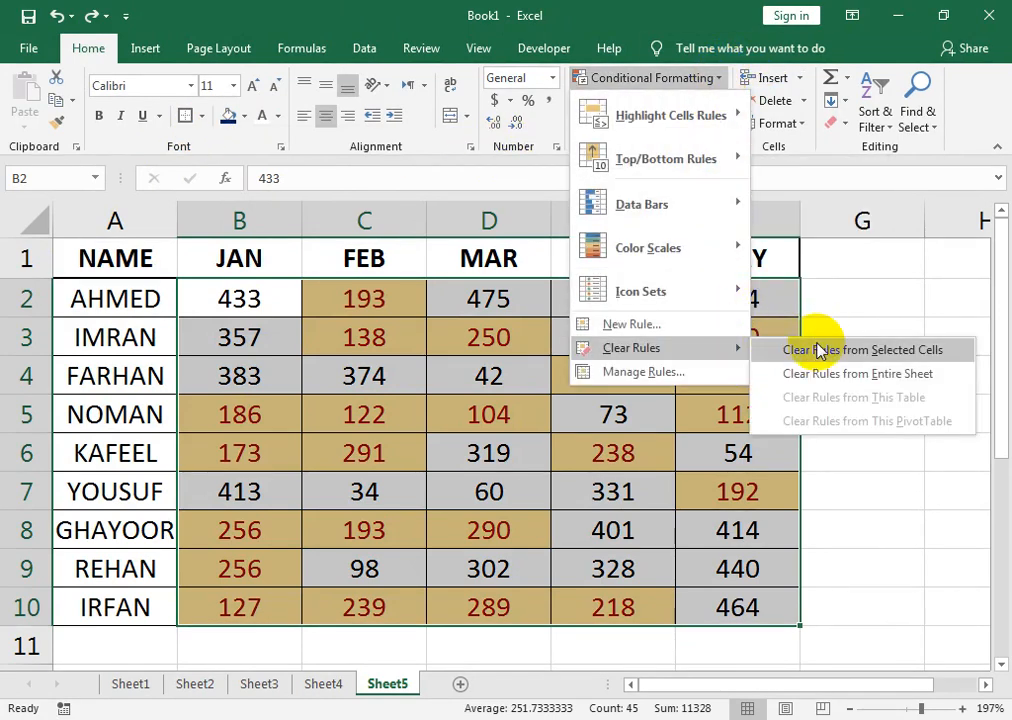
left_click(818, 358)
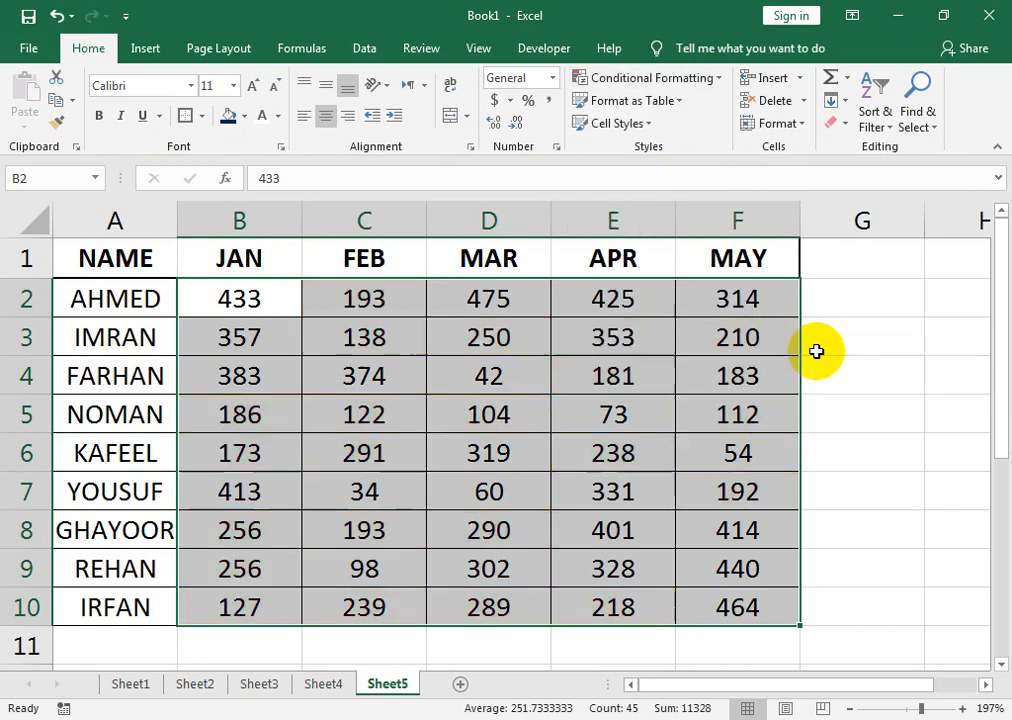
left_click(486, 413)
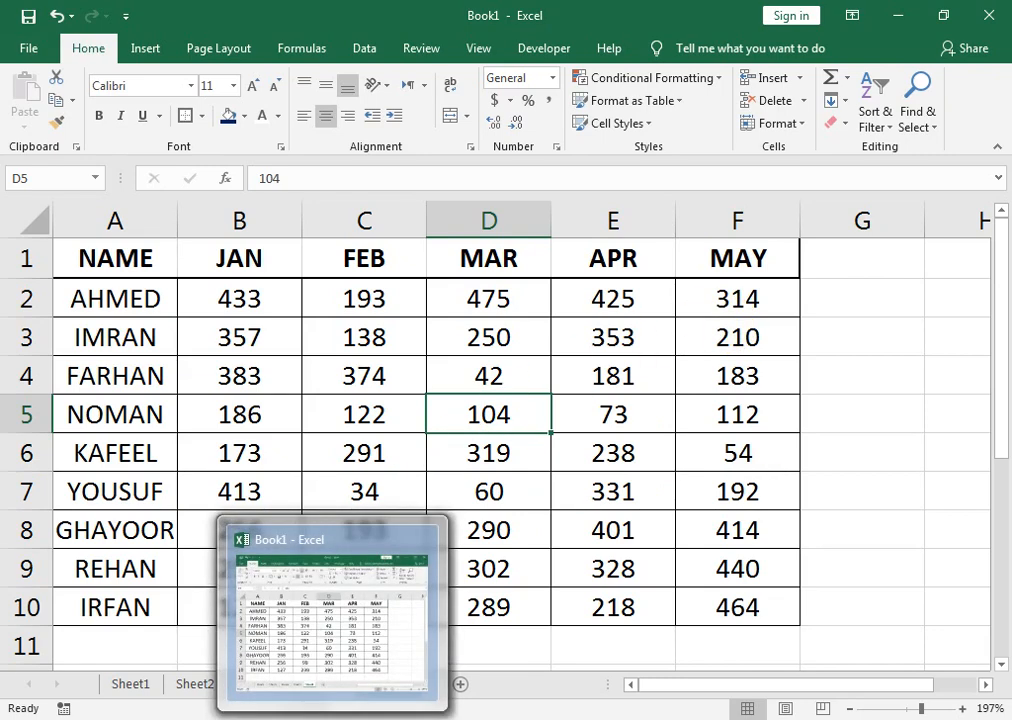
- Switch to the YouTube channel page in the browser and look through its uploaded videos
left_click(320, 710)
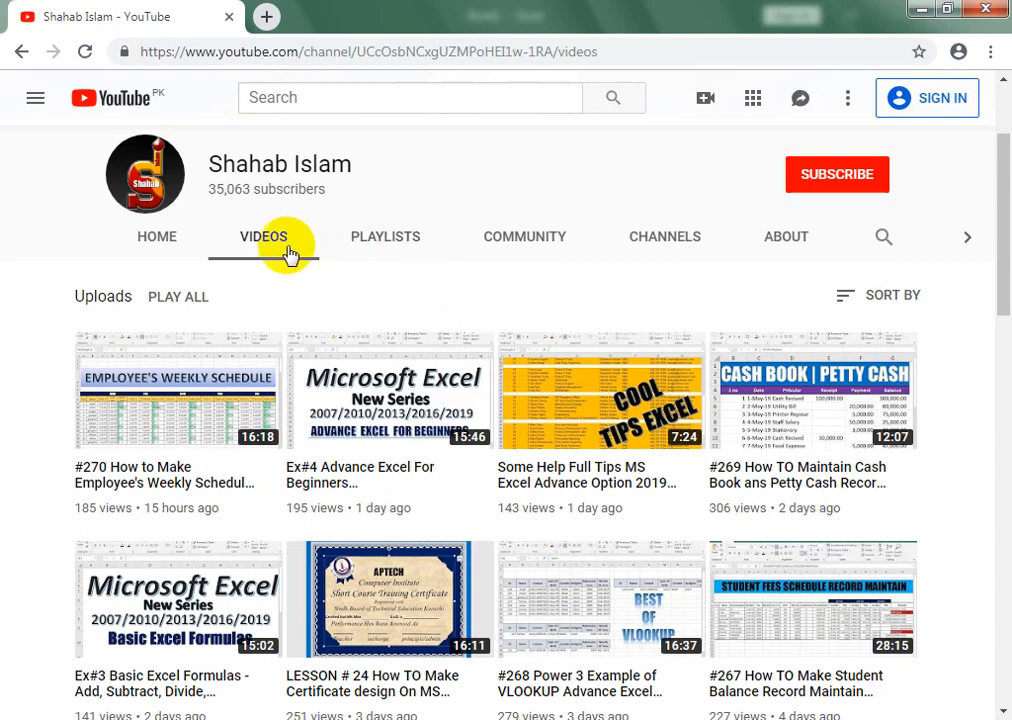
mouse_move(994, 237)
left_mouse_down()
mouse_move(994, 215)
mouse_move(1005, 237)
left_mouse_up()
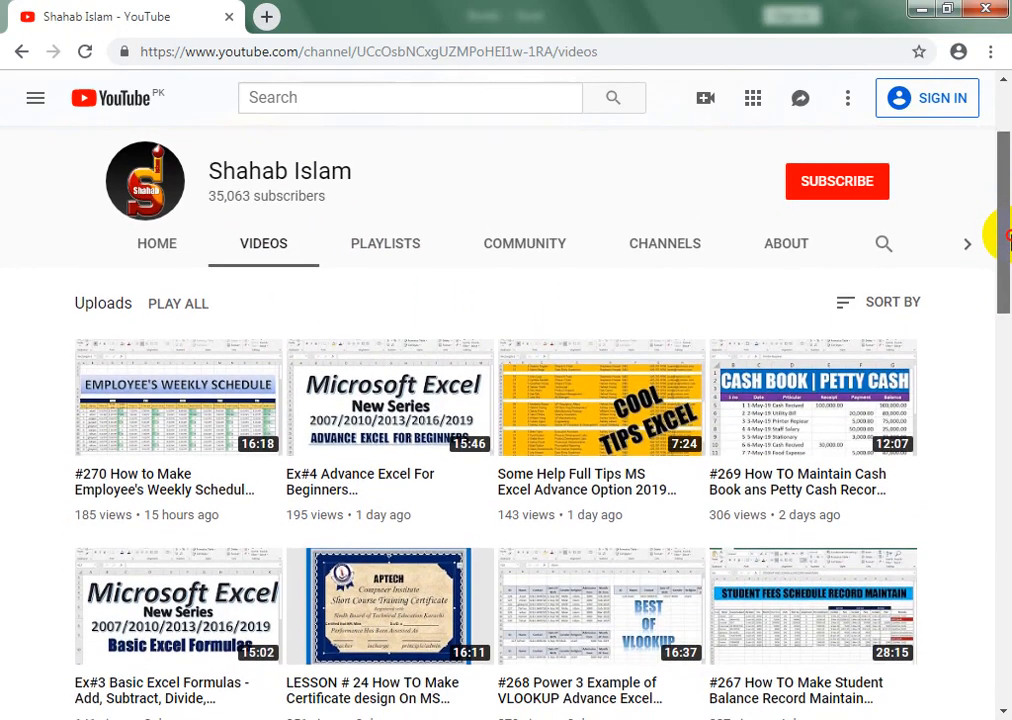